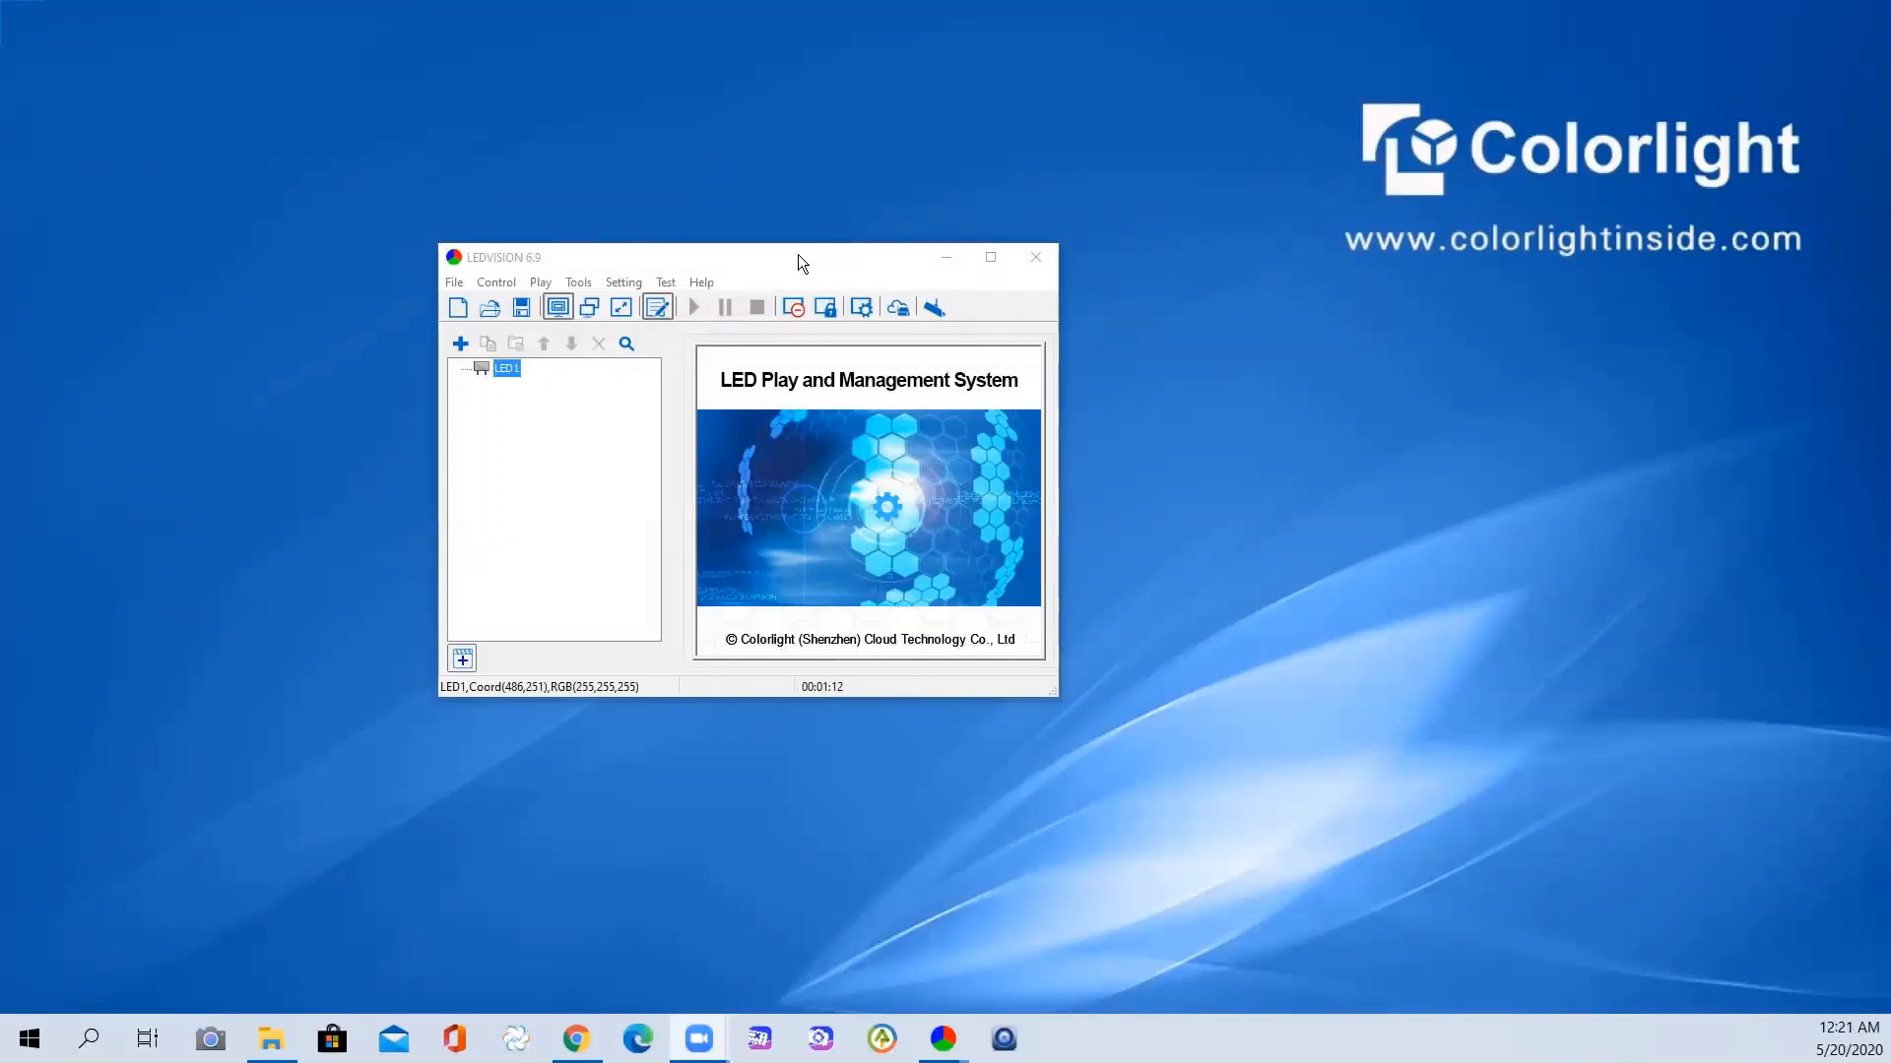
- Move the LEDVISION window up-left and open LED Screen Settings using the authorized password
click(796, 264)
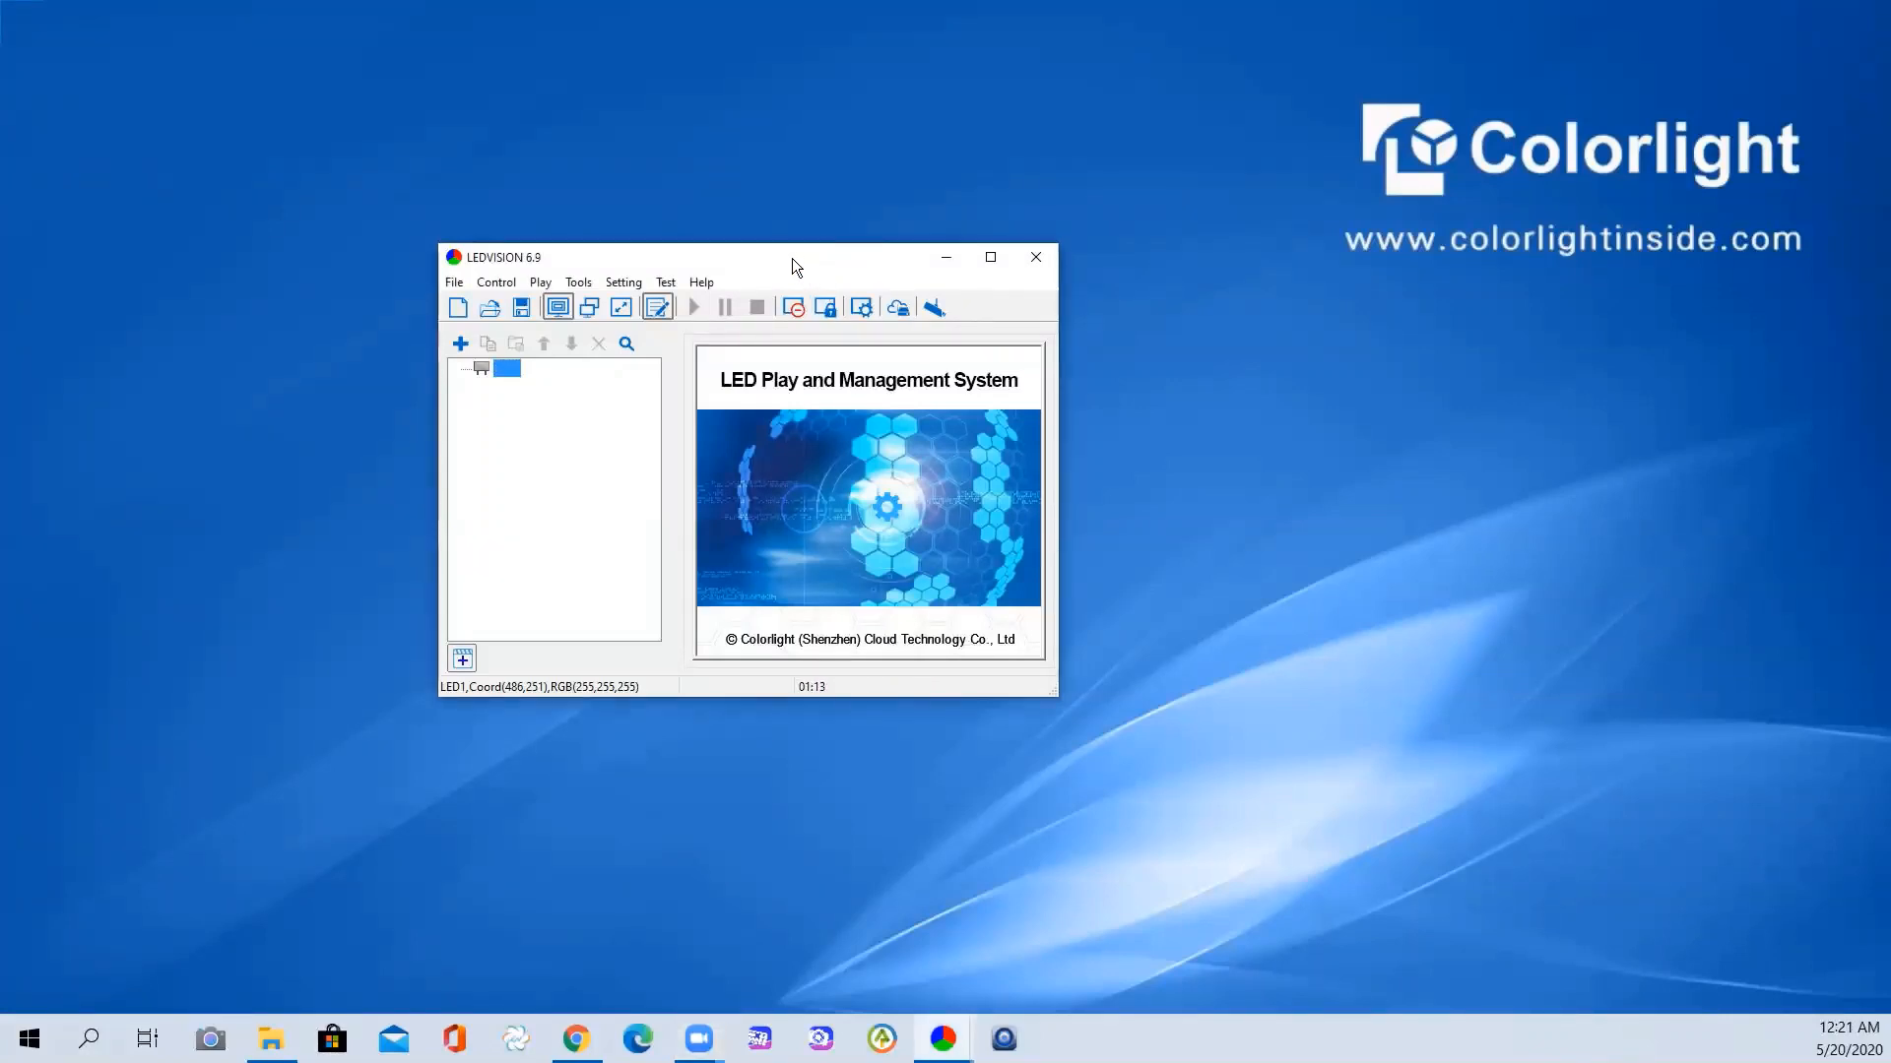
drag(792, 258, 662, 211)
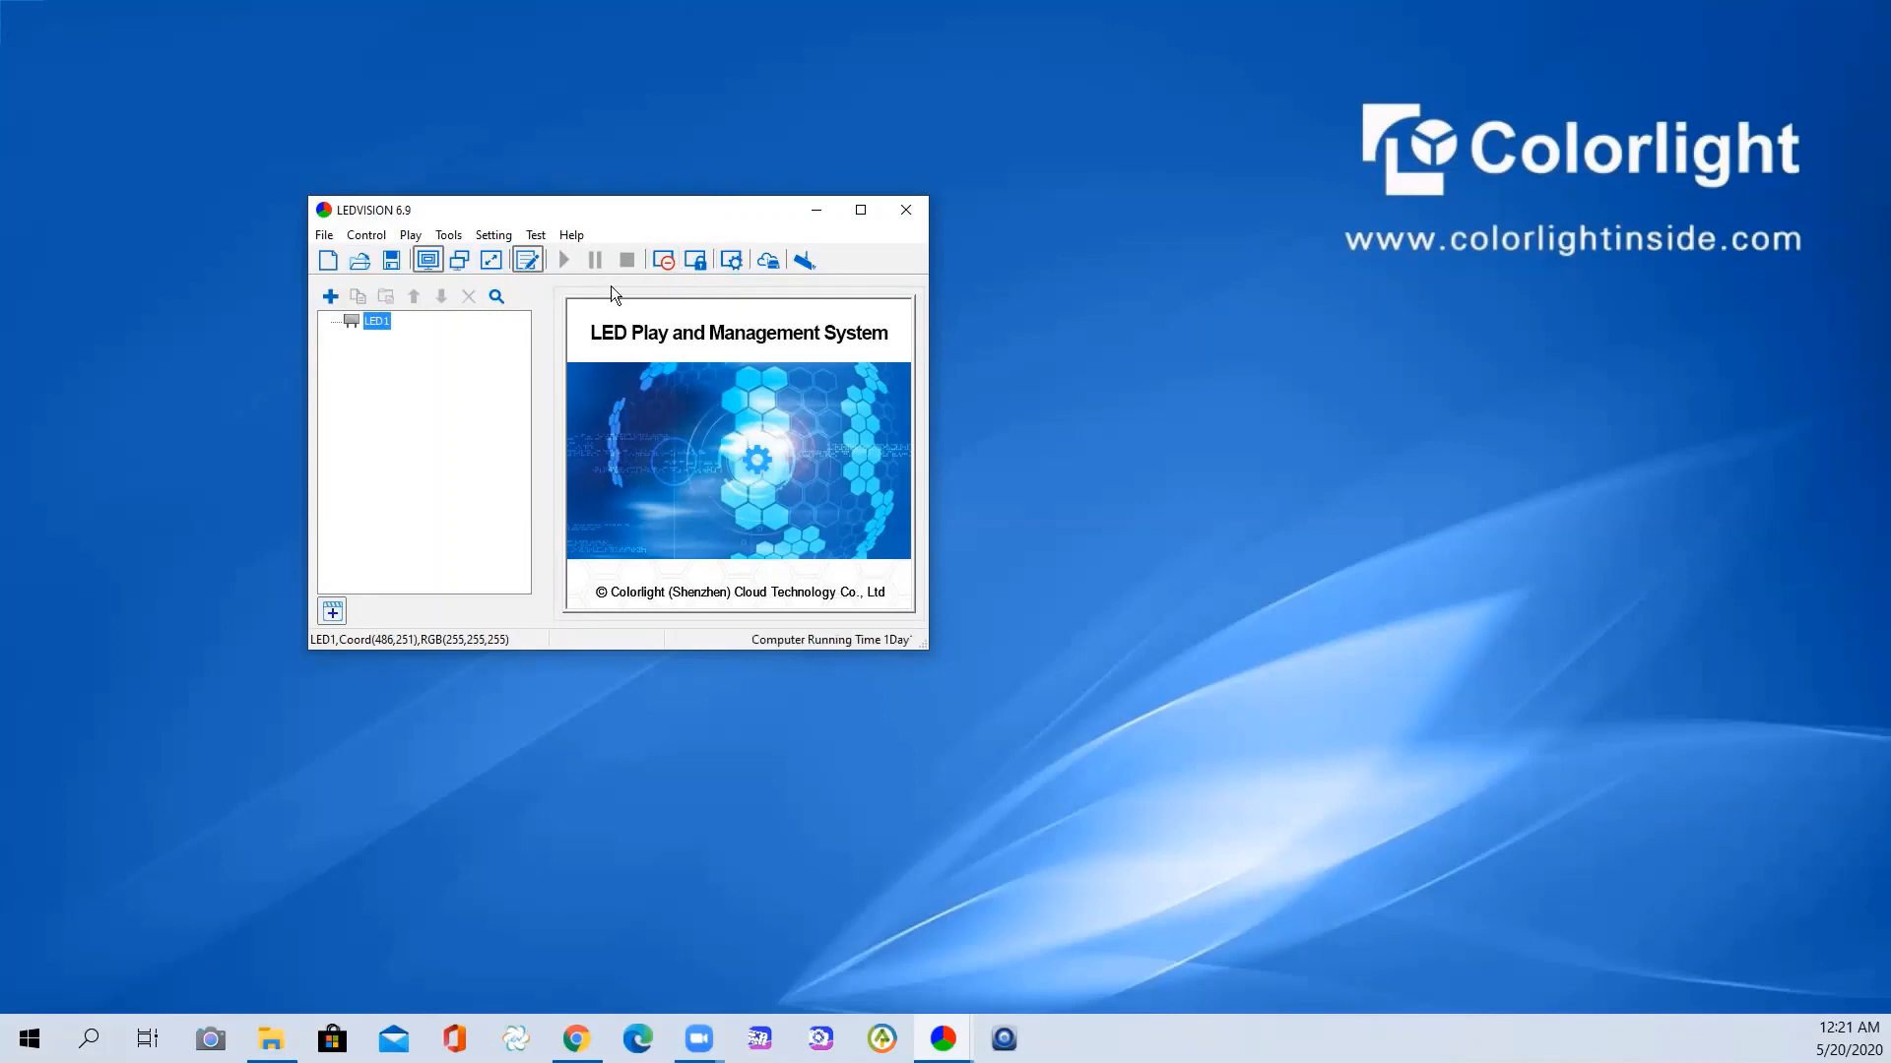
click(726, 267)
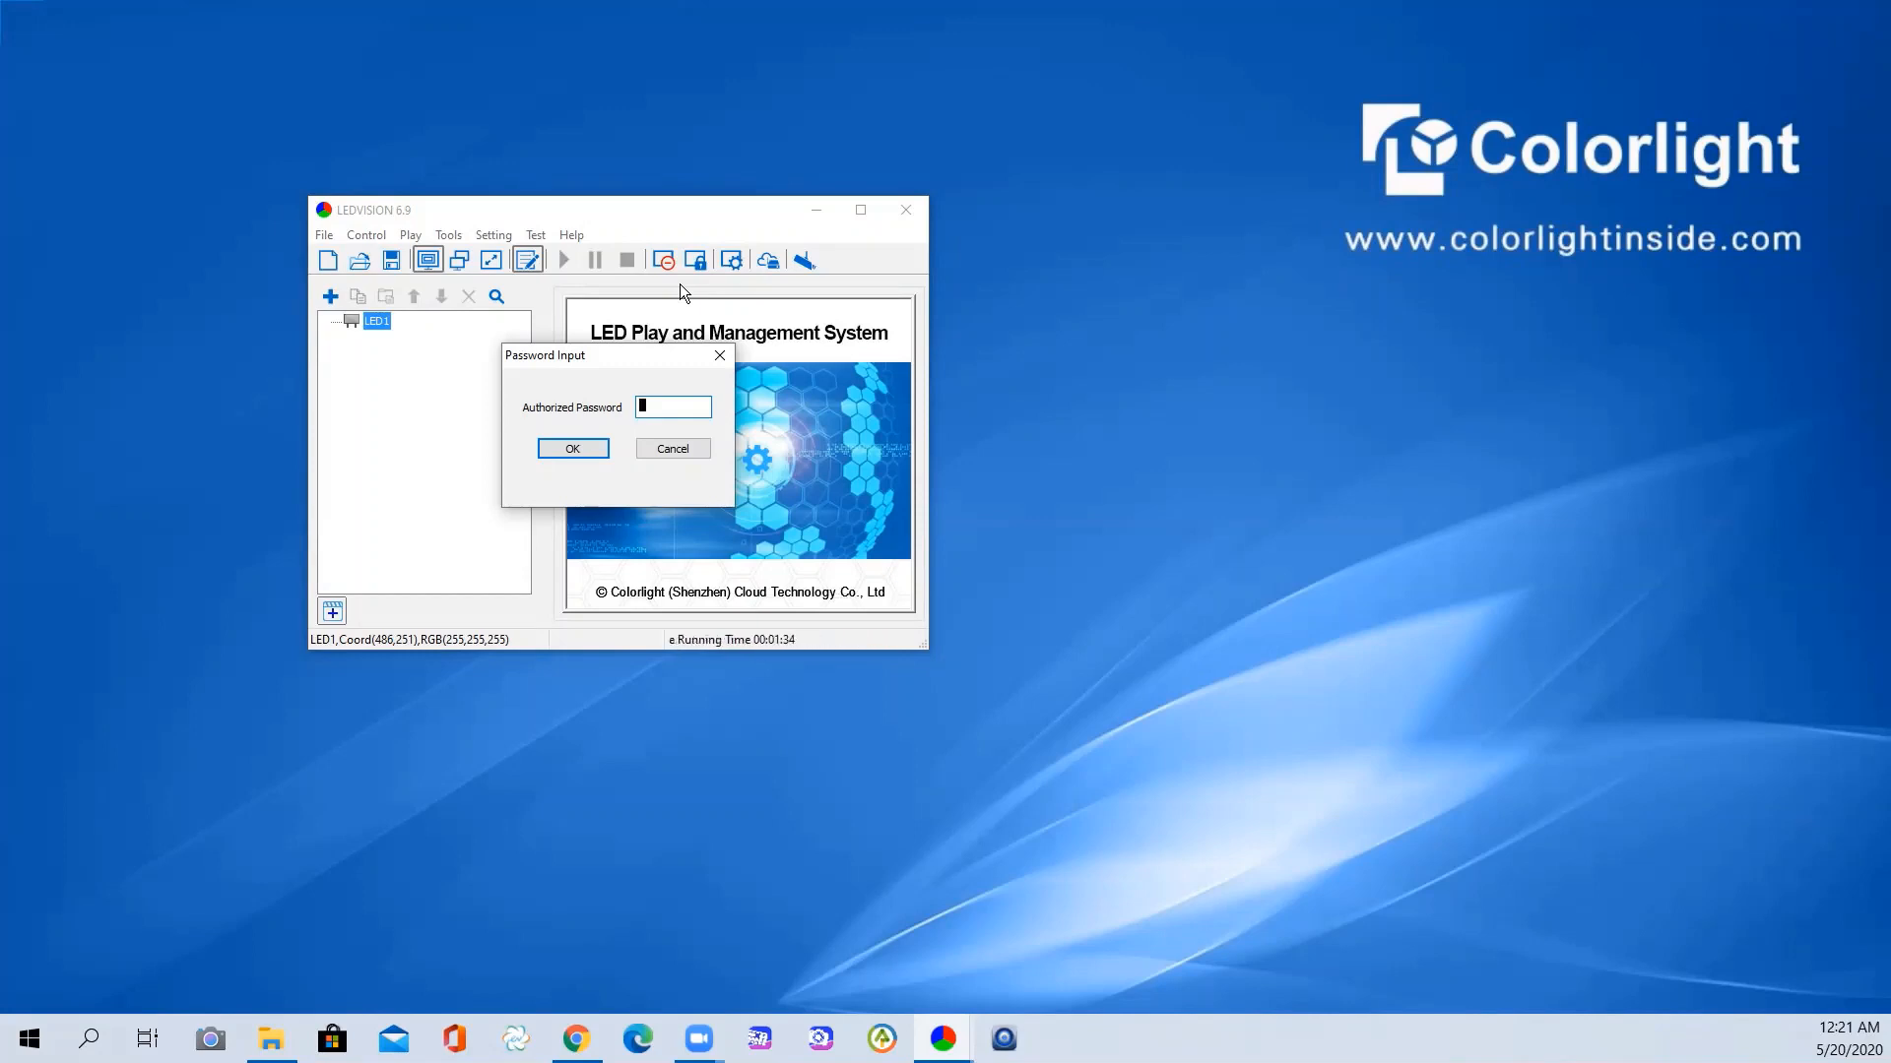
text(168)
key(Return)
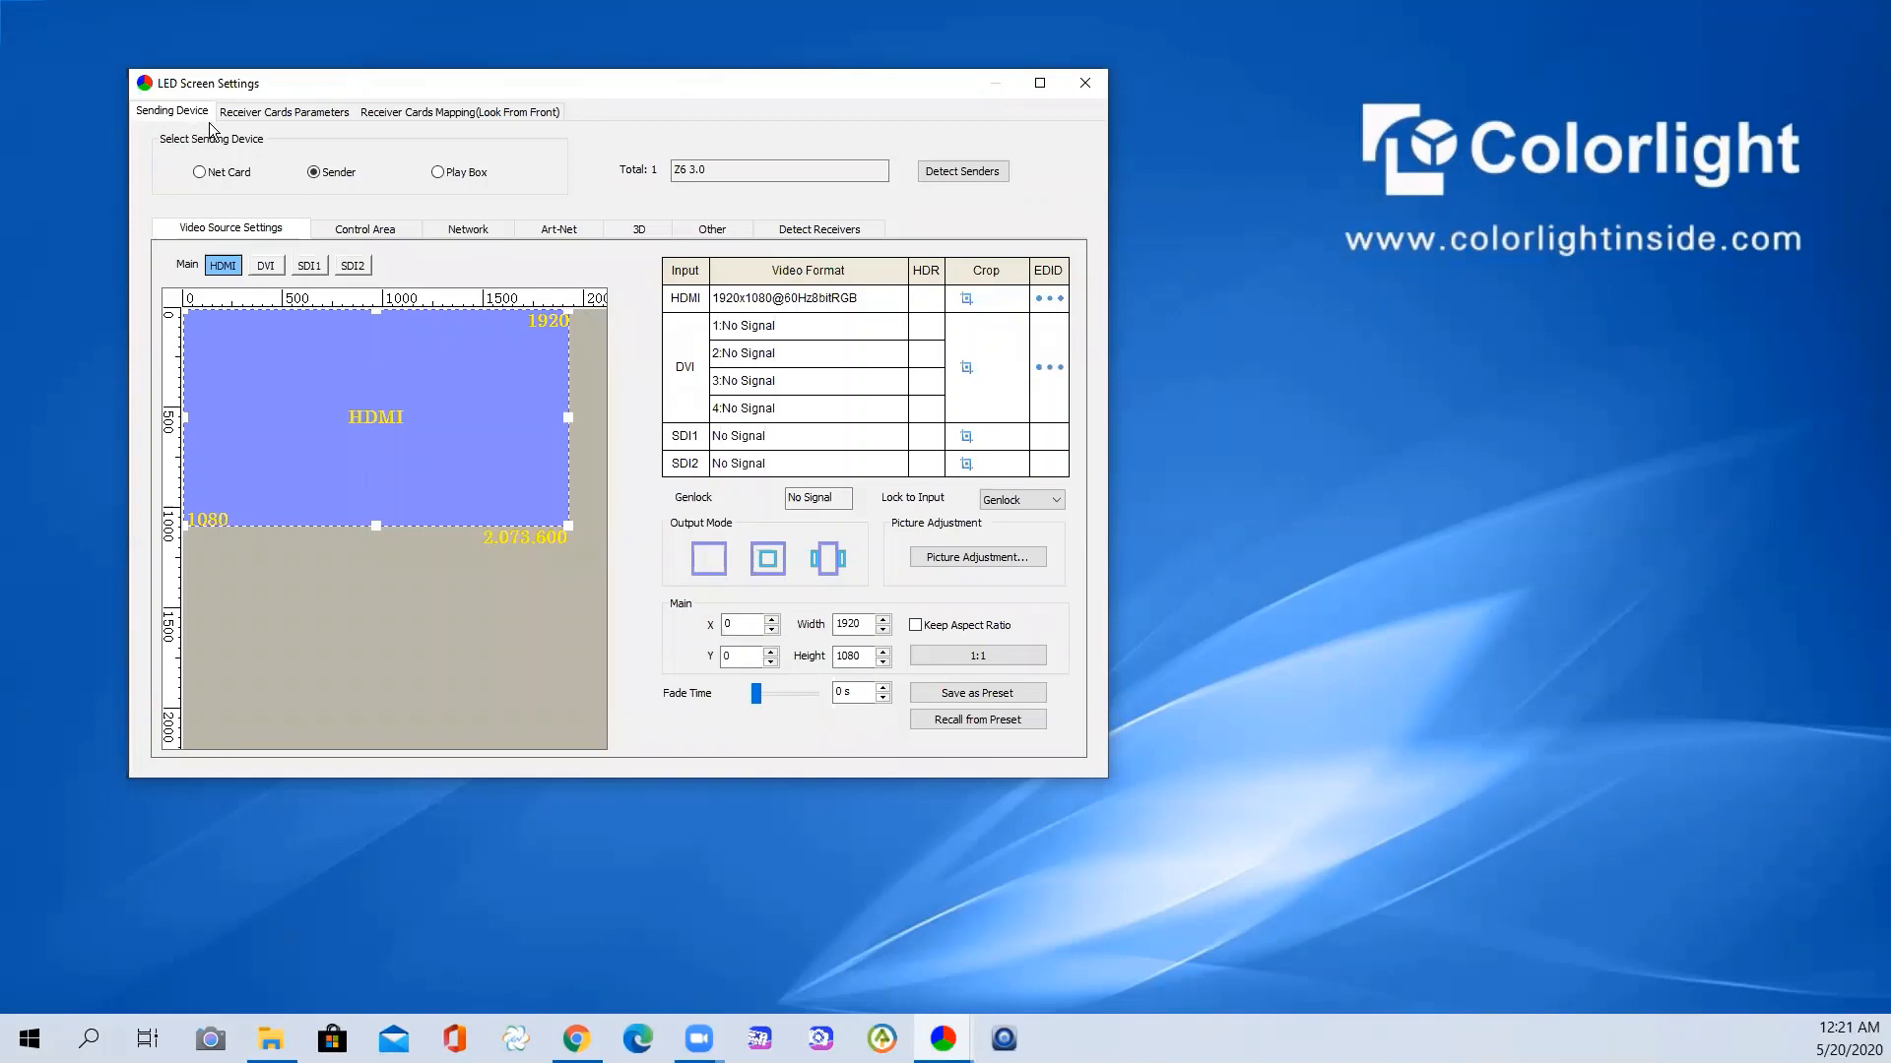
- Check the Receiver Cards Mapping grid, then show Receiver Cards Parameters with refresh, gray level and DCLK
click(299, 114)
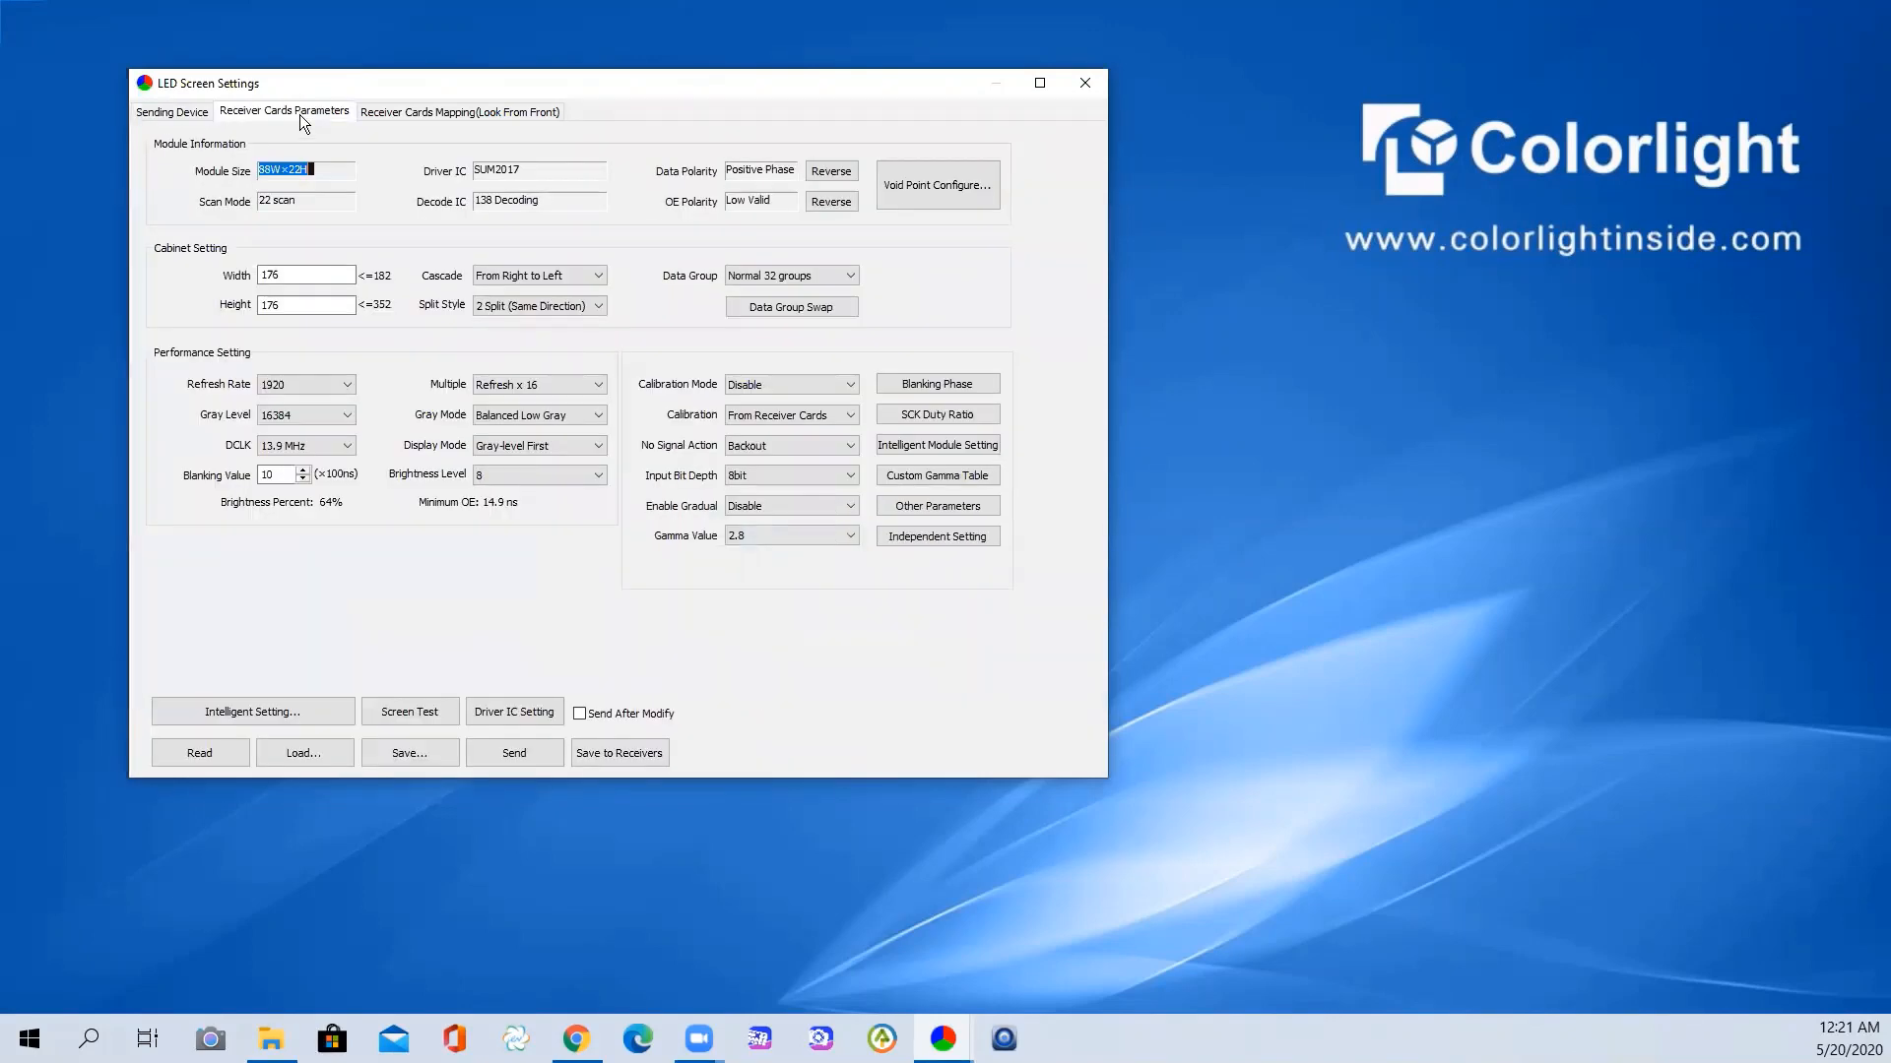
click(469, 114)
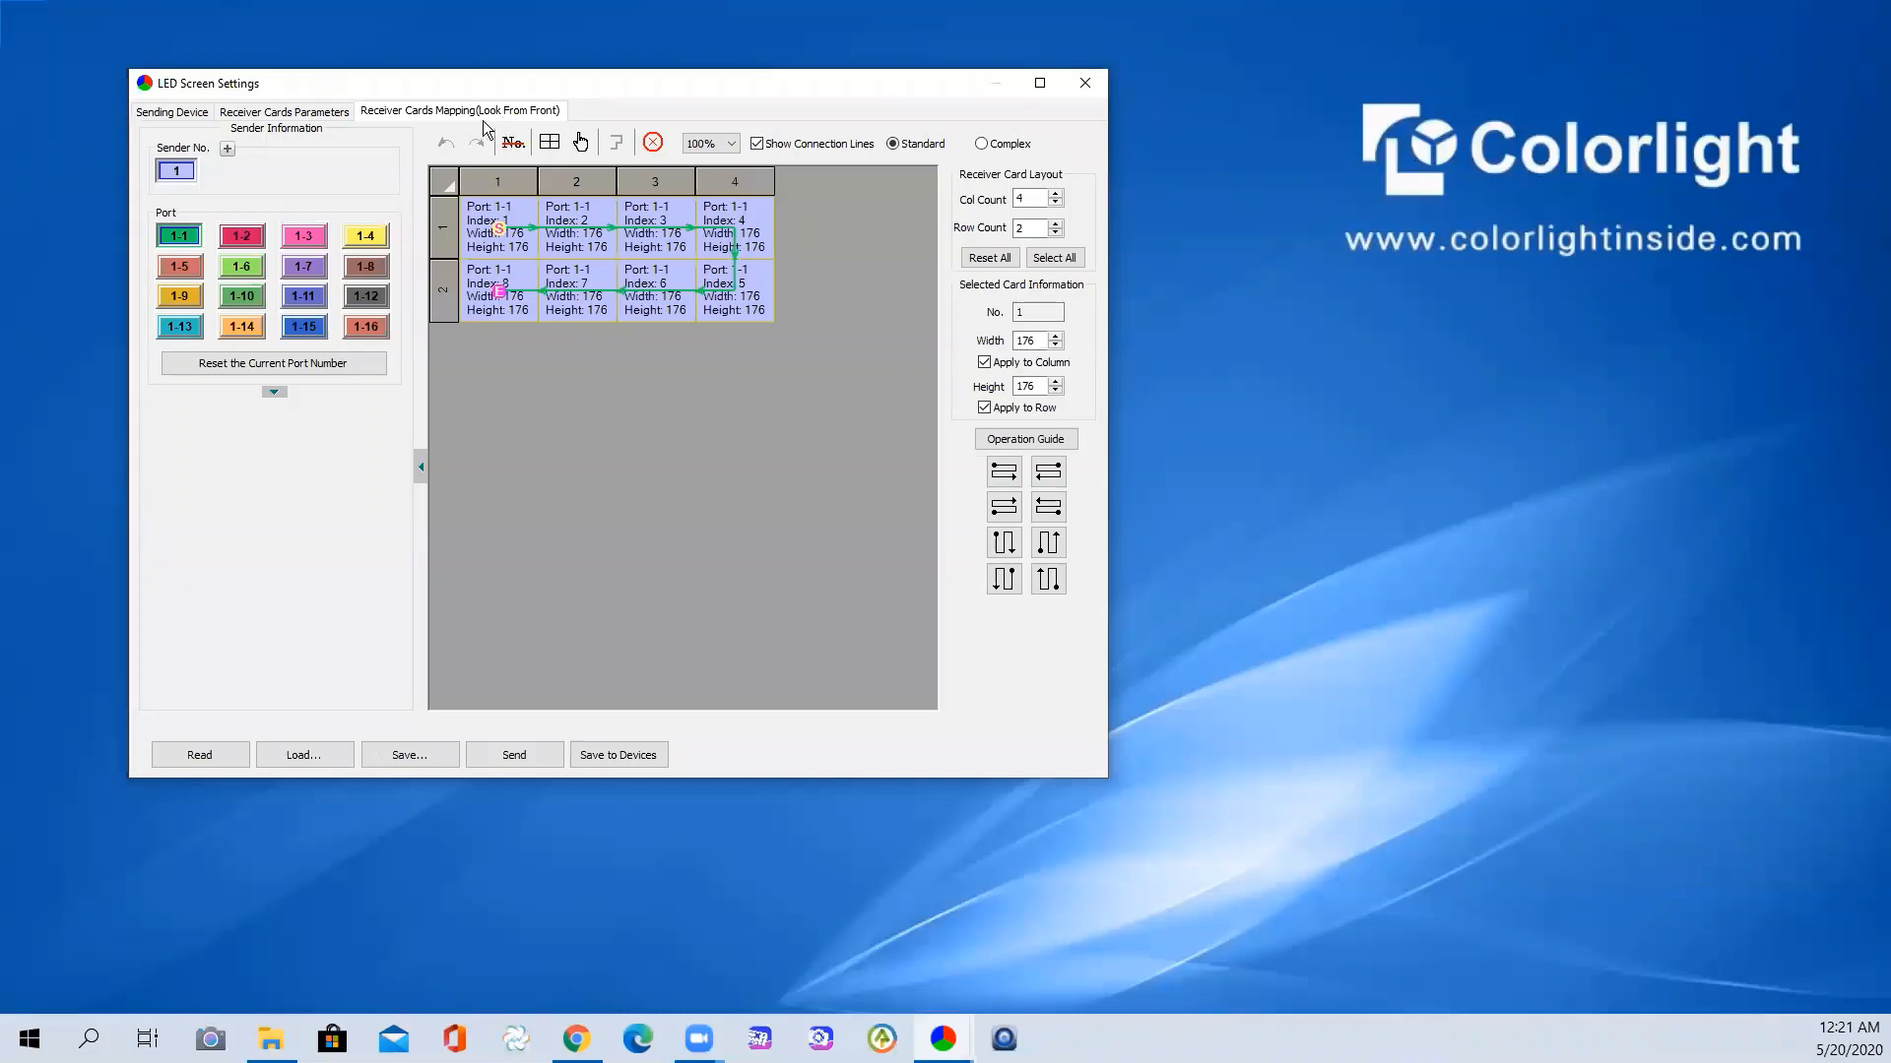
click(275, 114)
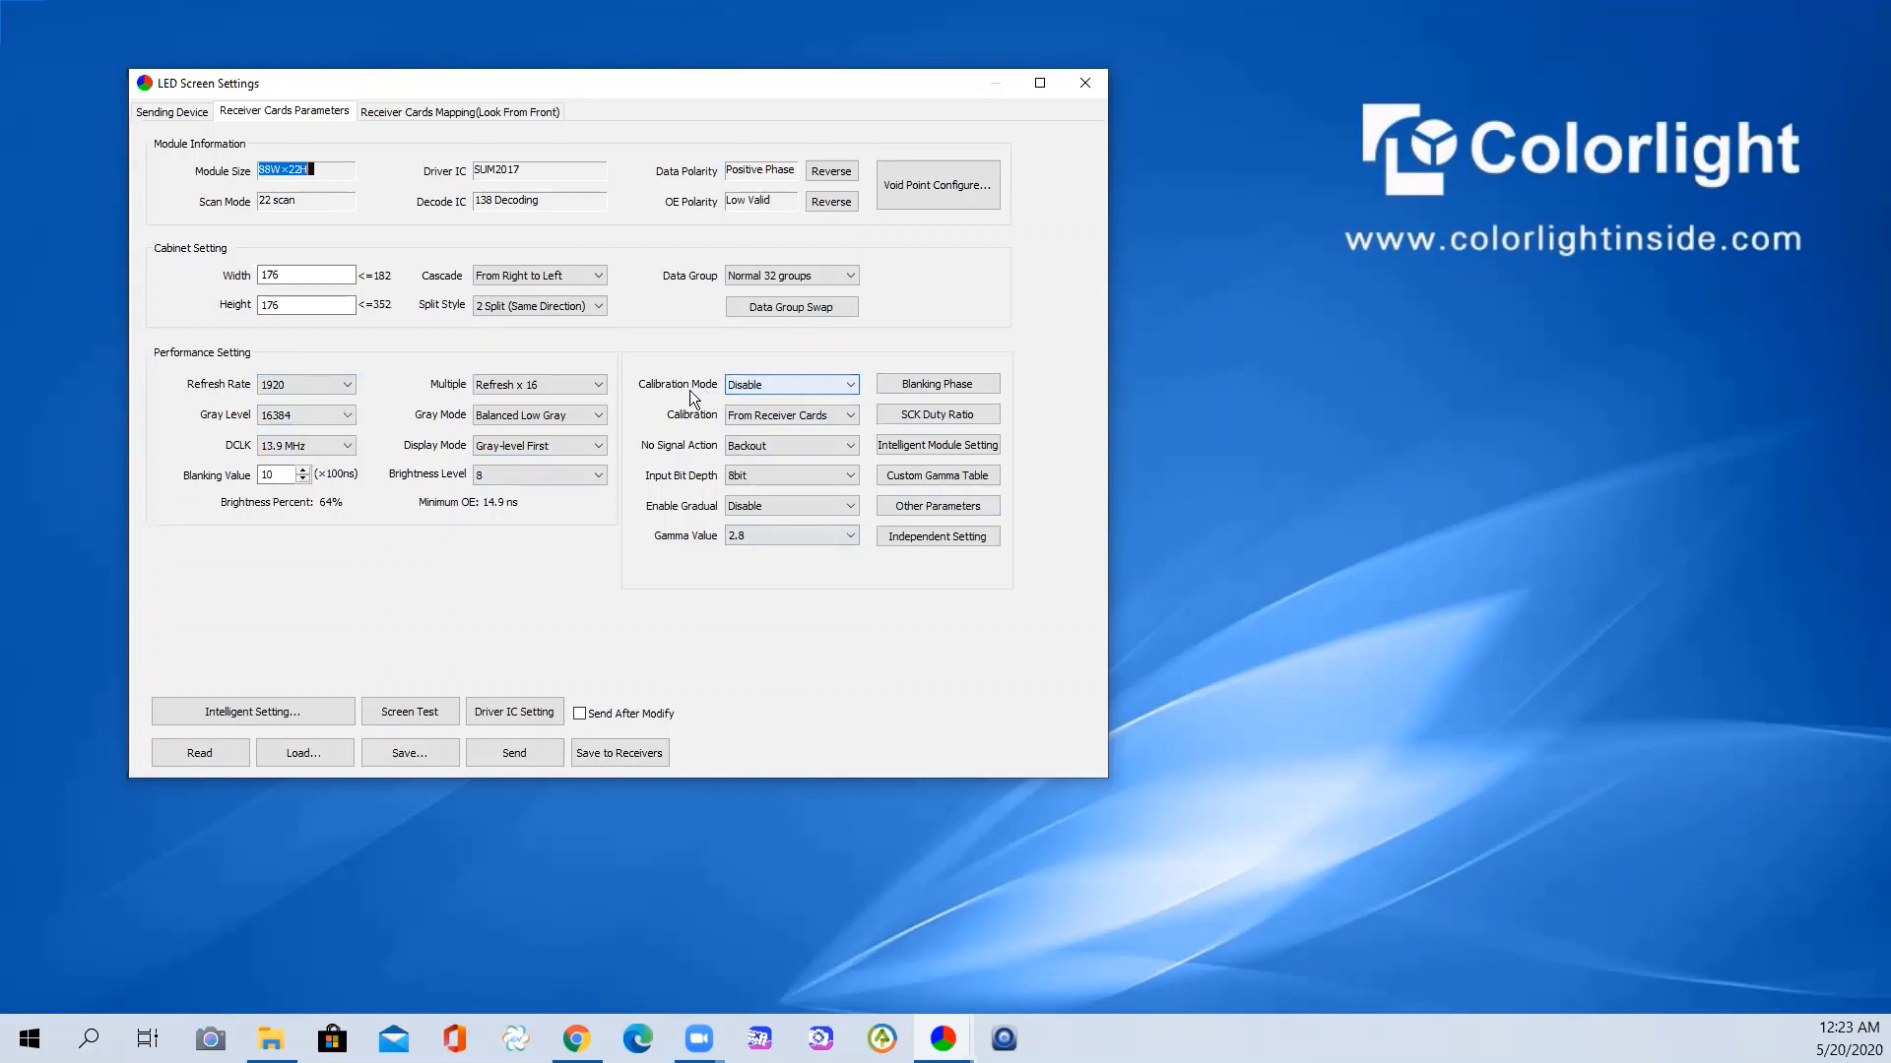
- Review calibration, no-signal action and bit depth, keeping Disable, receiver cards, Backout and 8bit
click(761, 385)
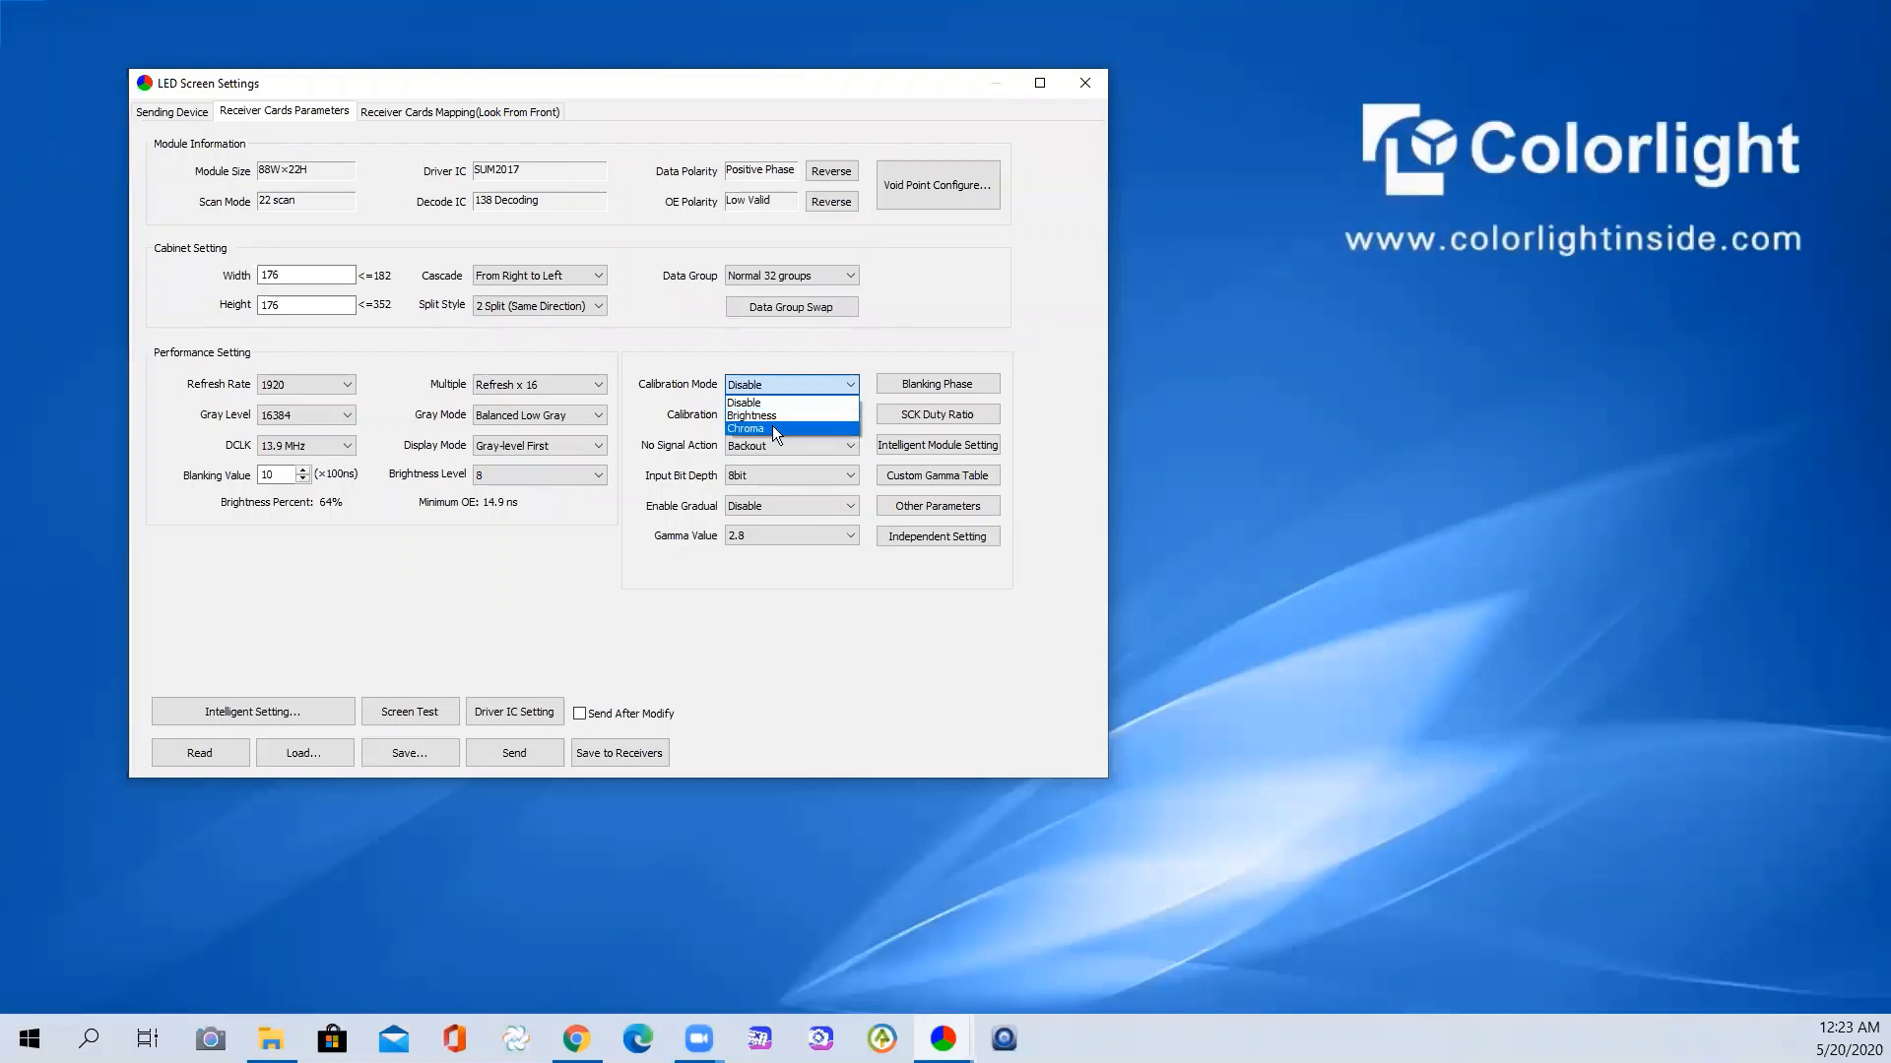
click(707, 390)
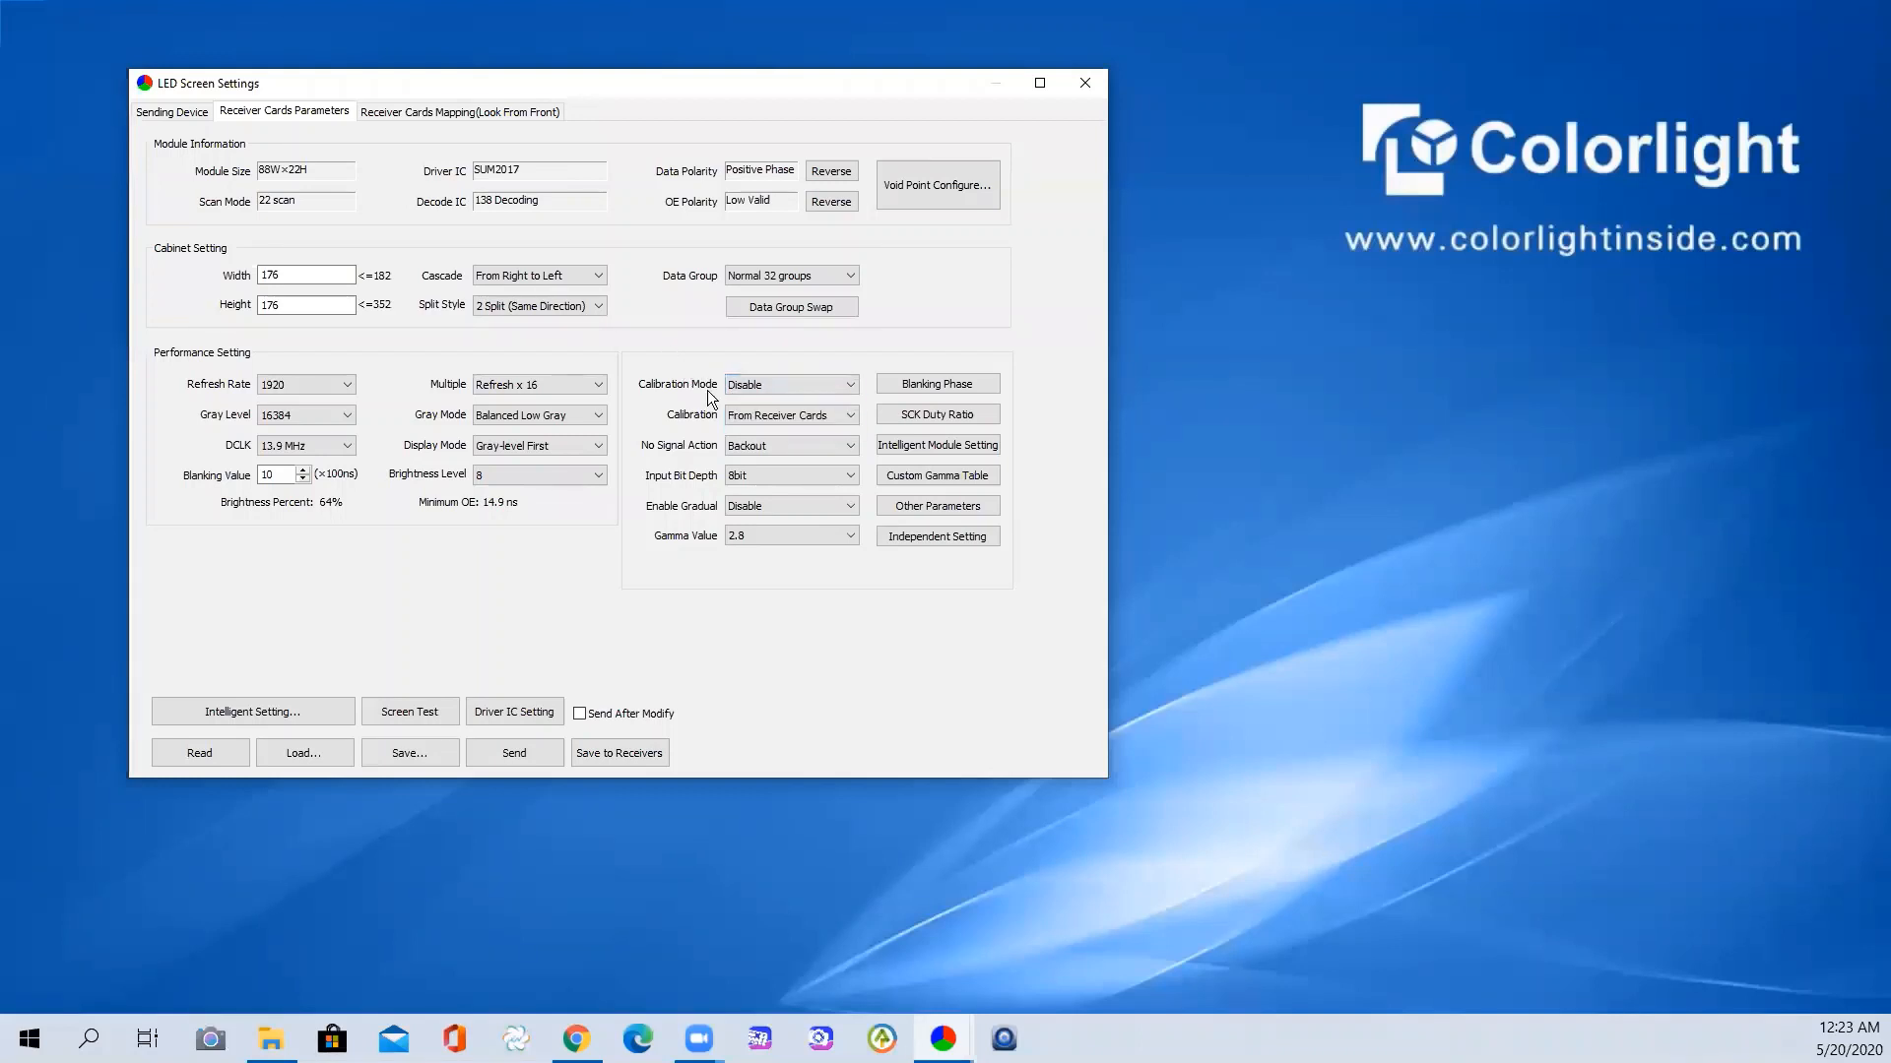
click(769, 419)
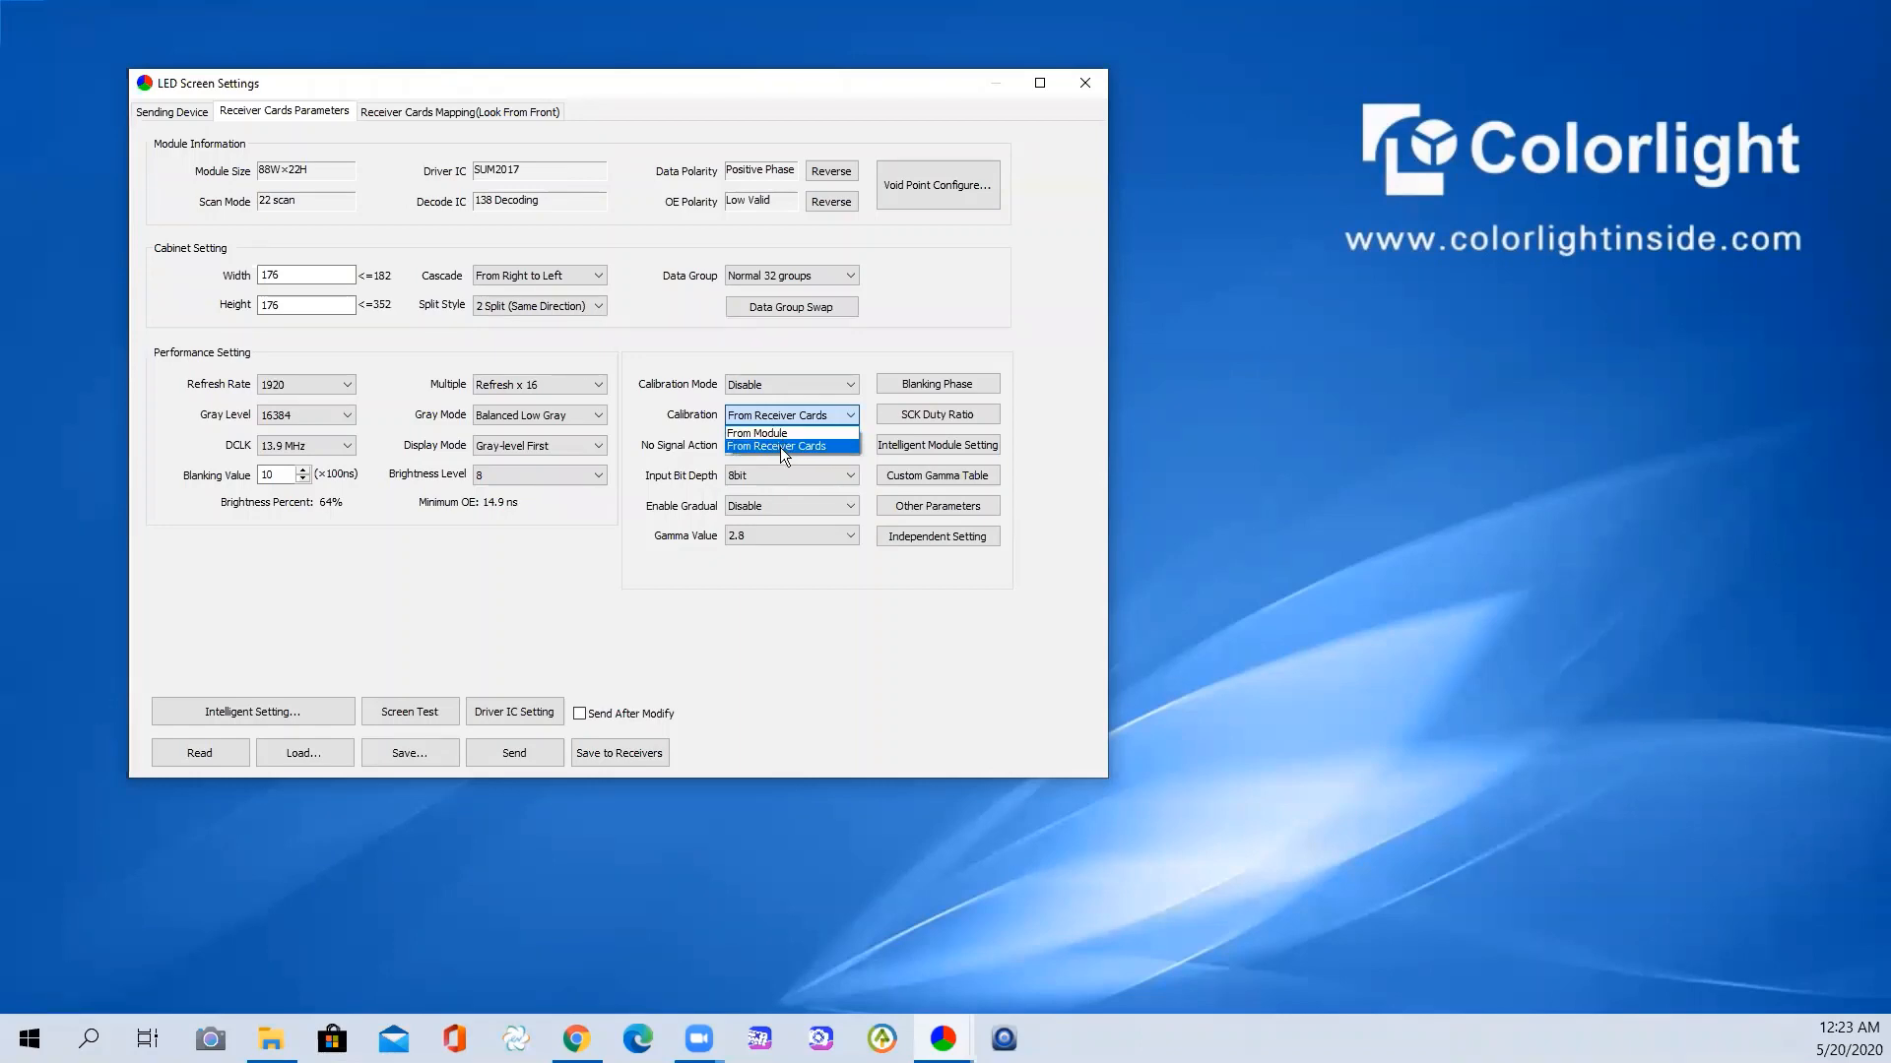
click(661, 342)
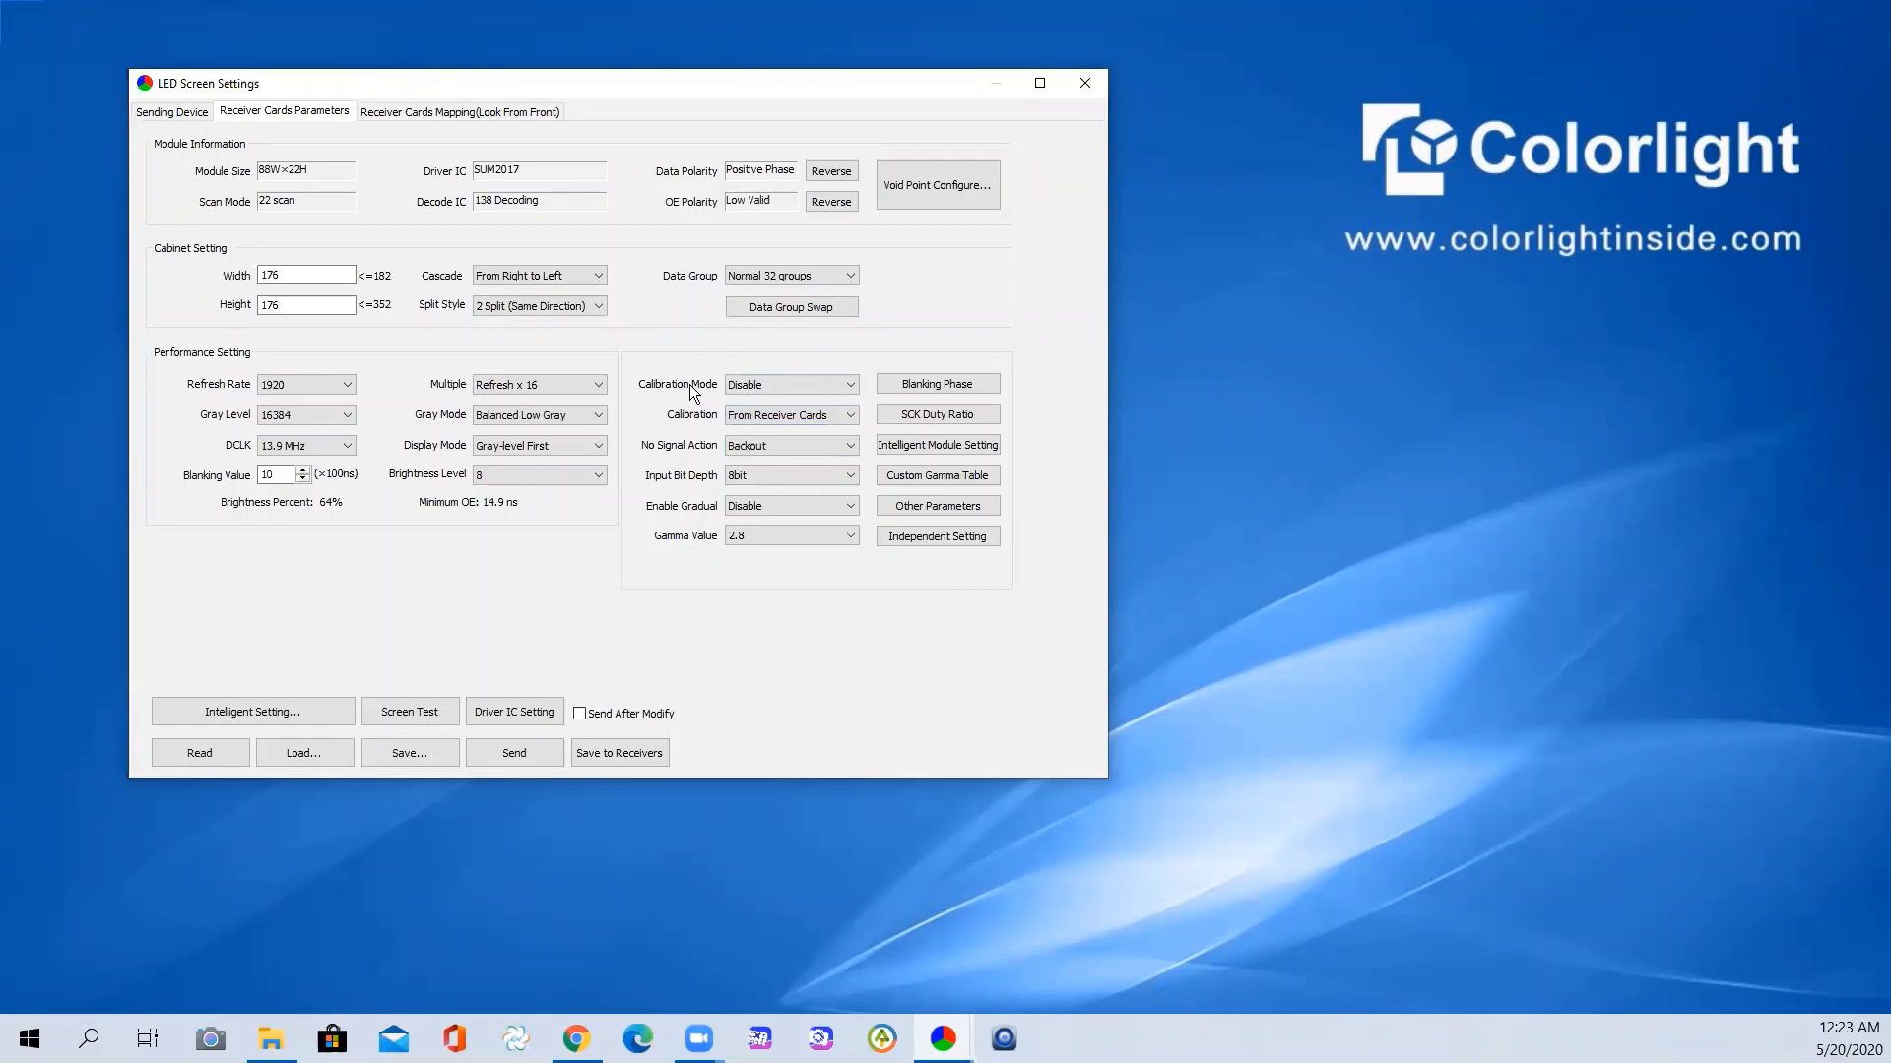
click(803, 447)
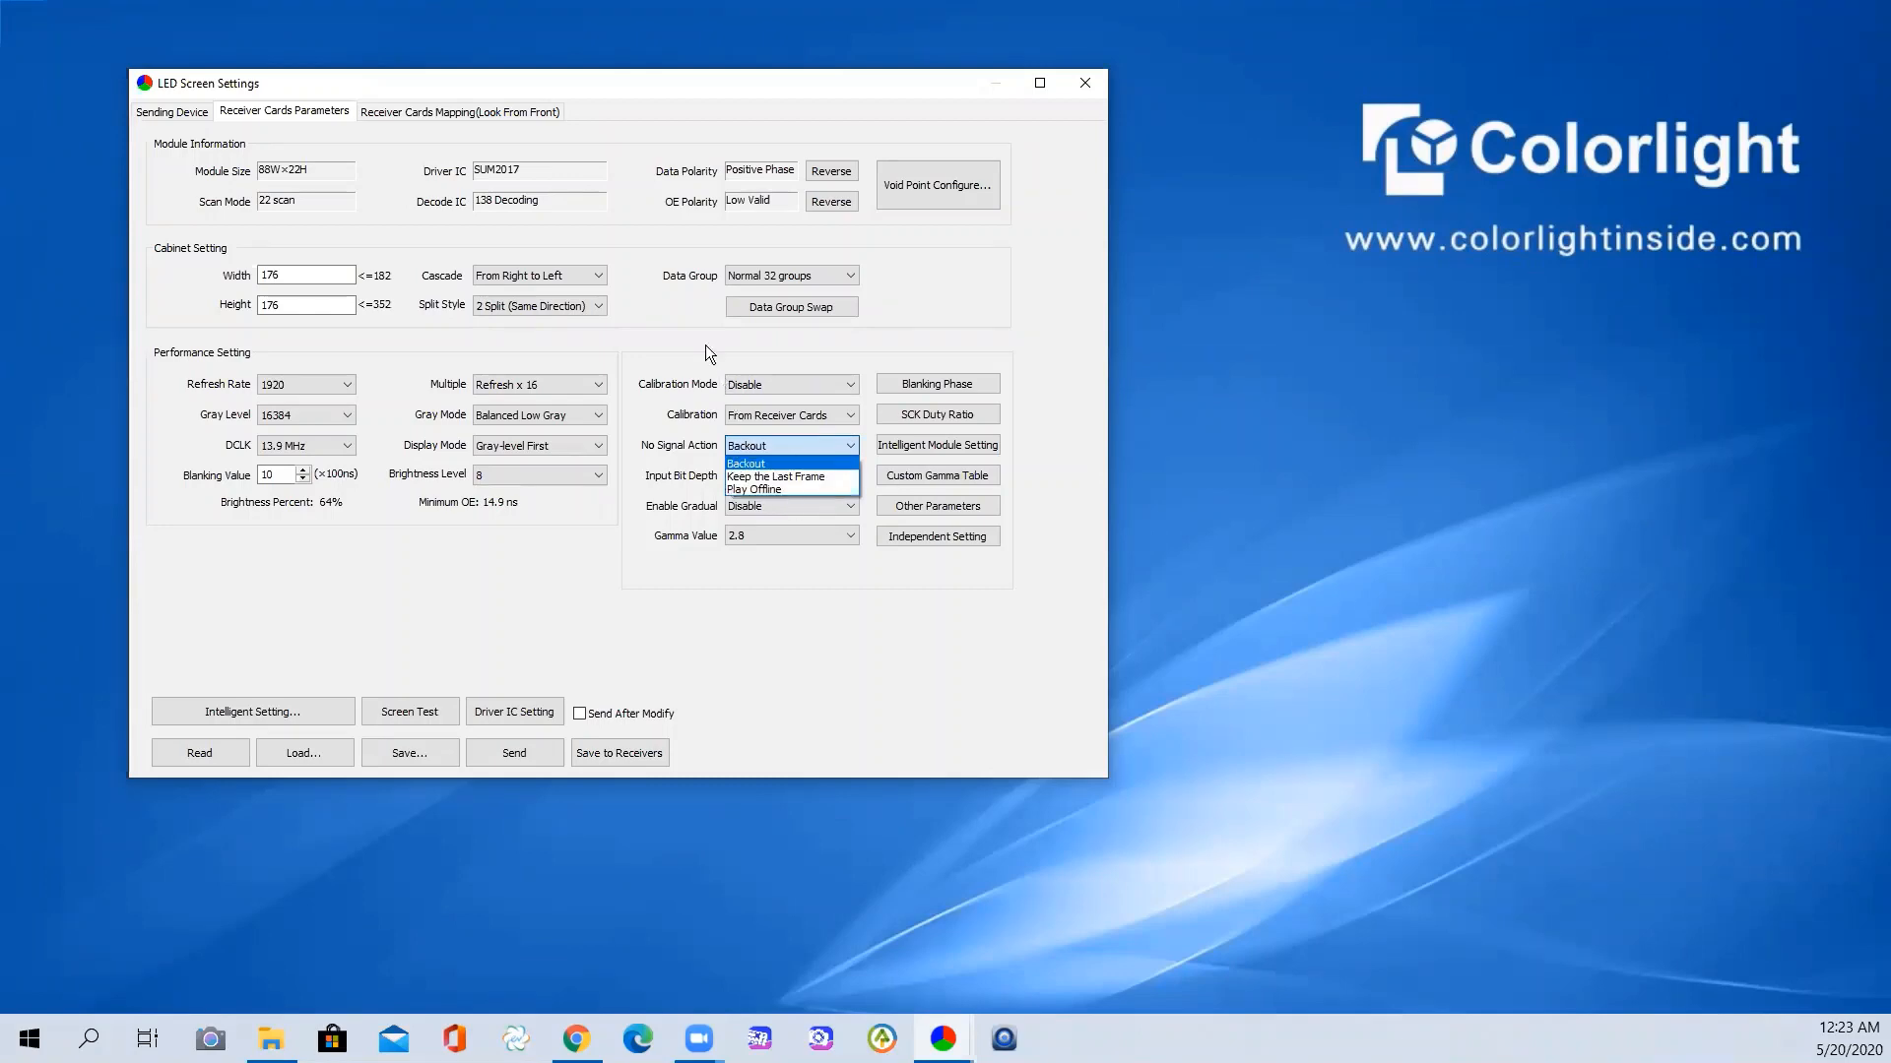
click(675, 355)
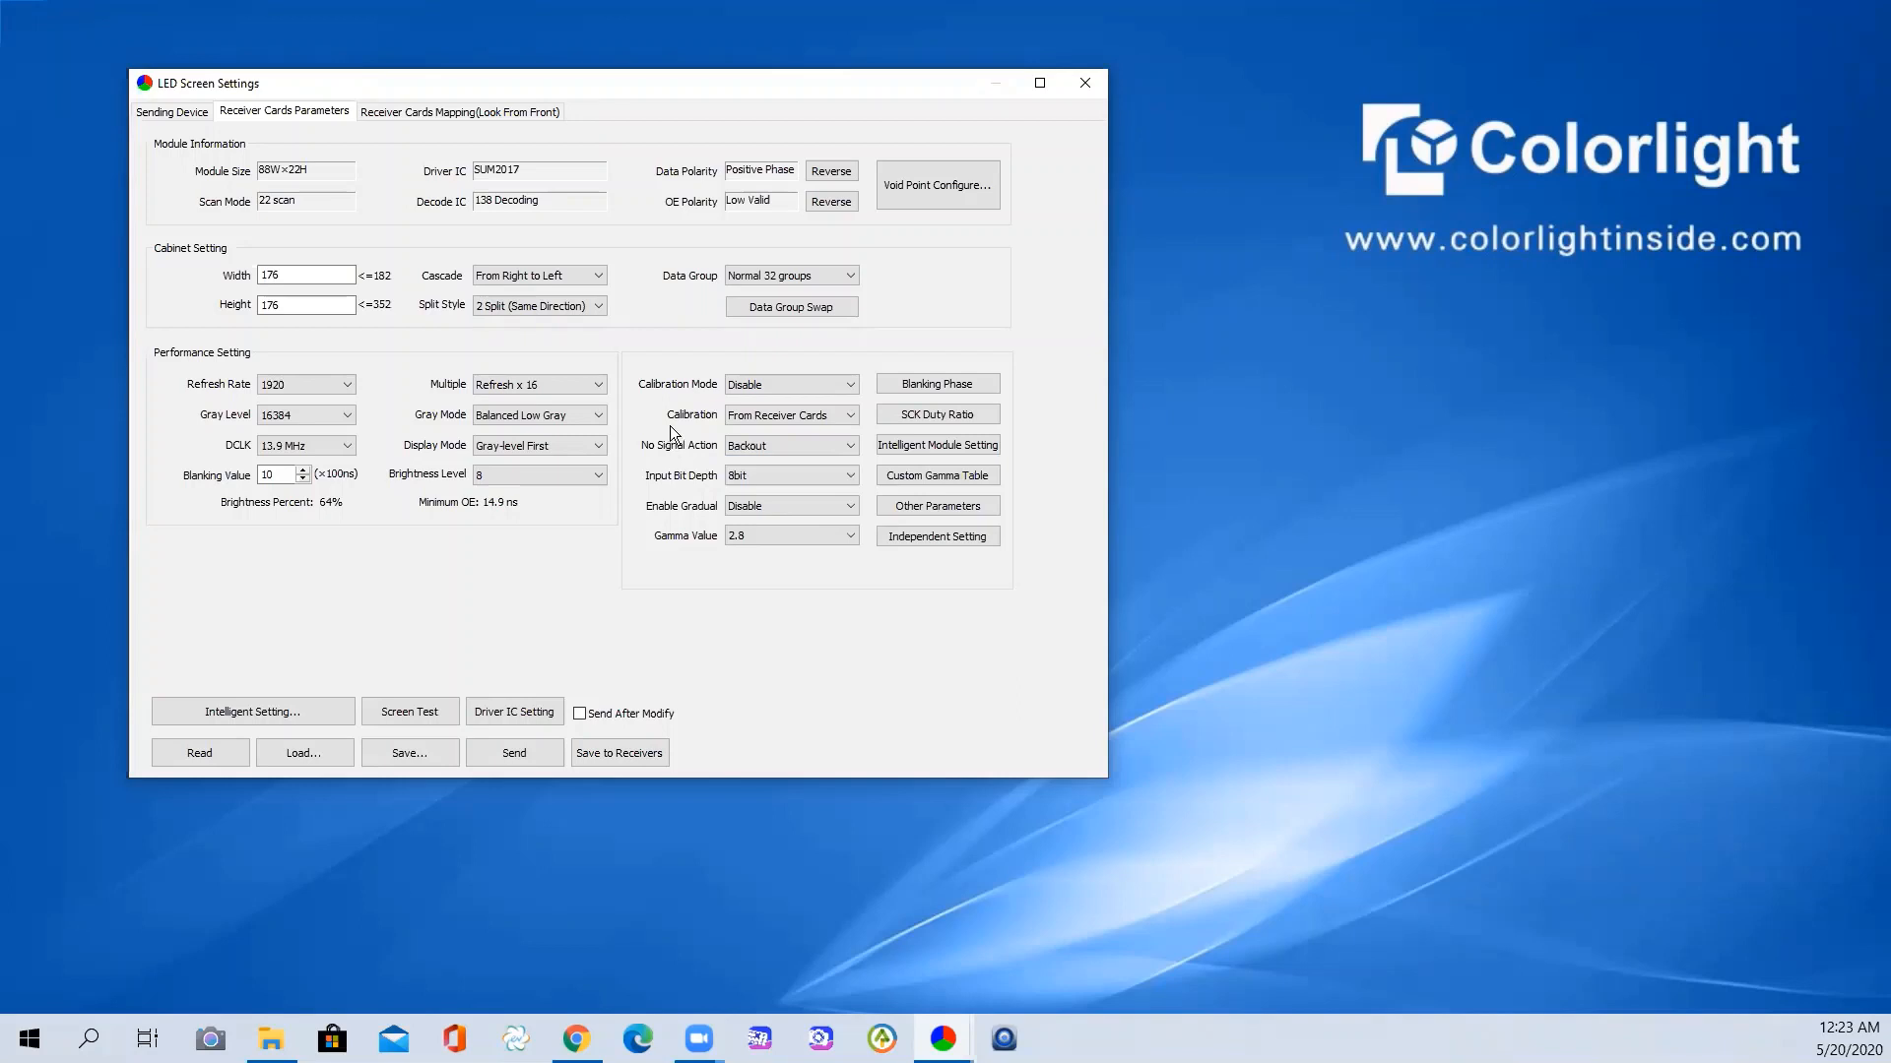
click(754, 478)
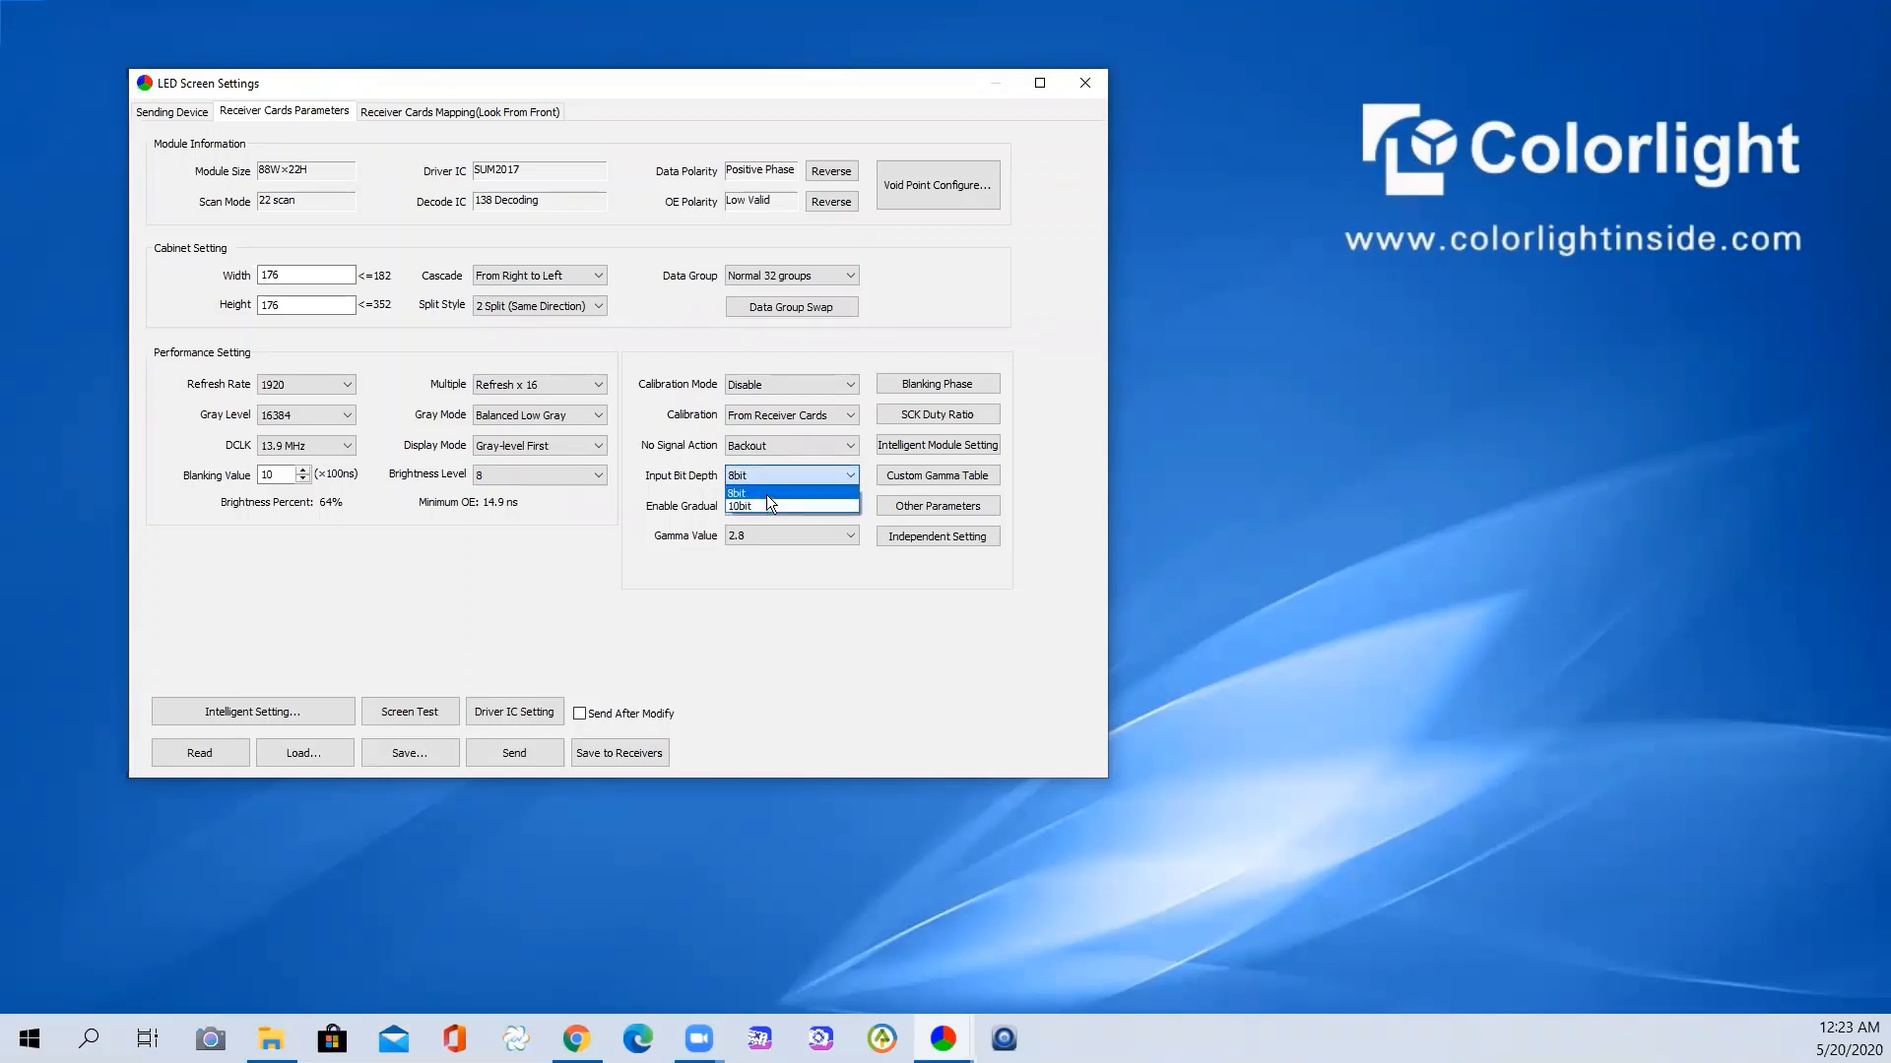
click(767, 495)
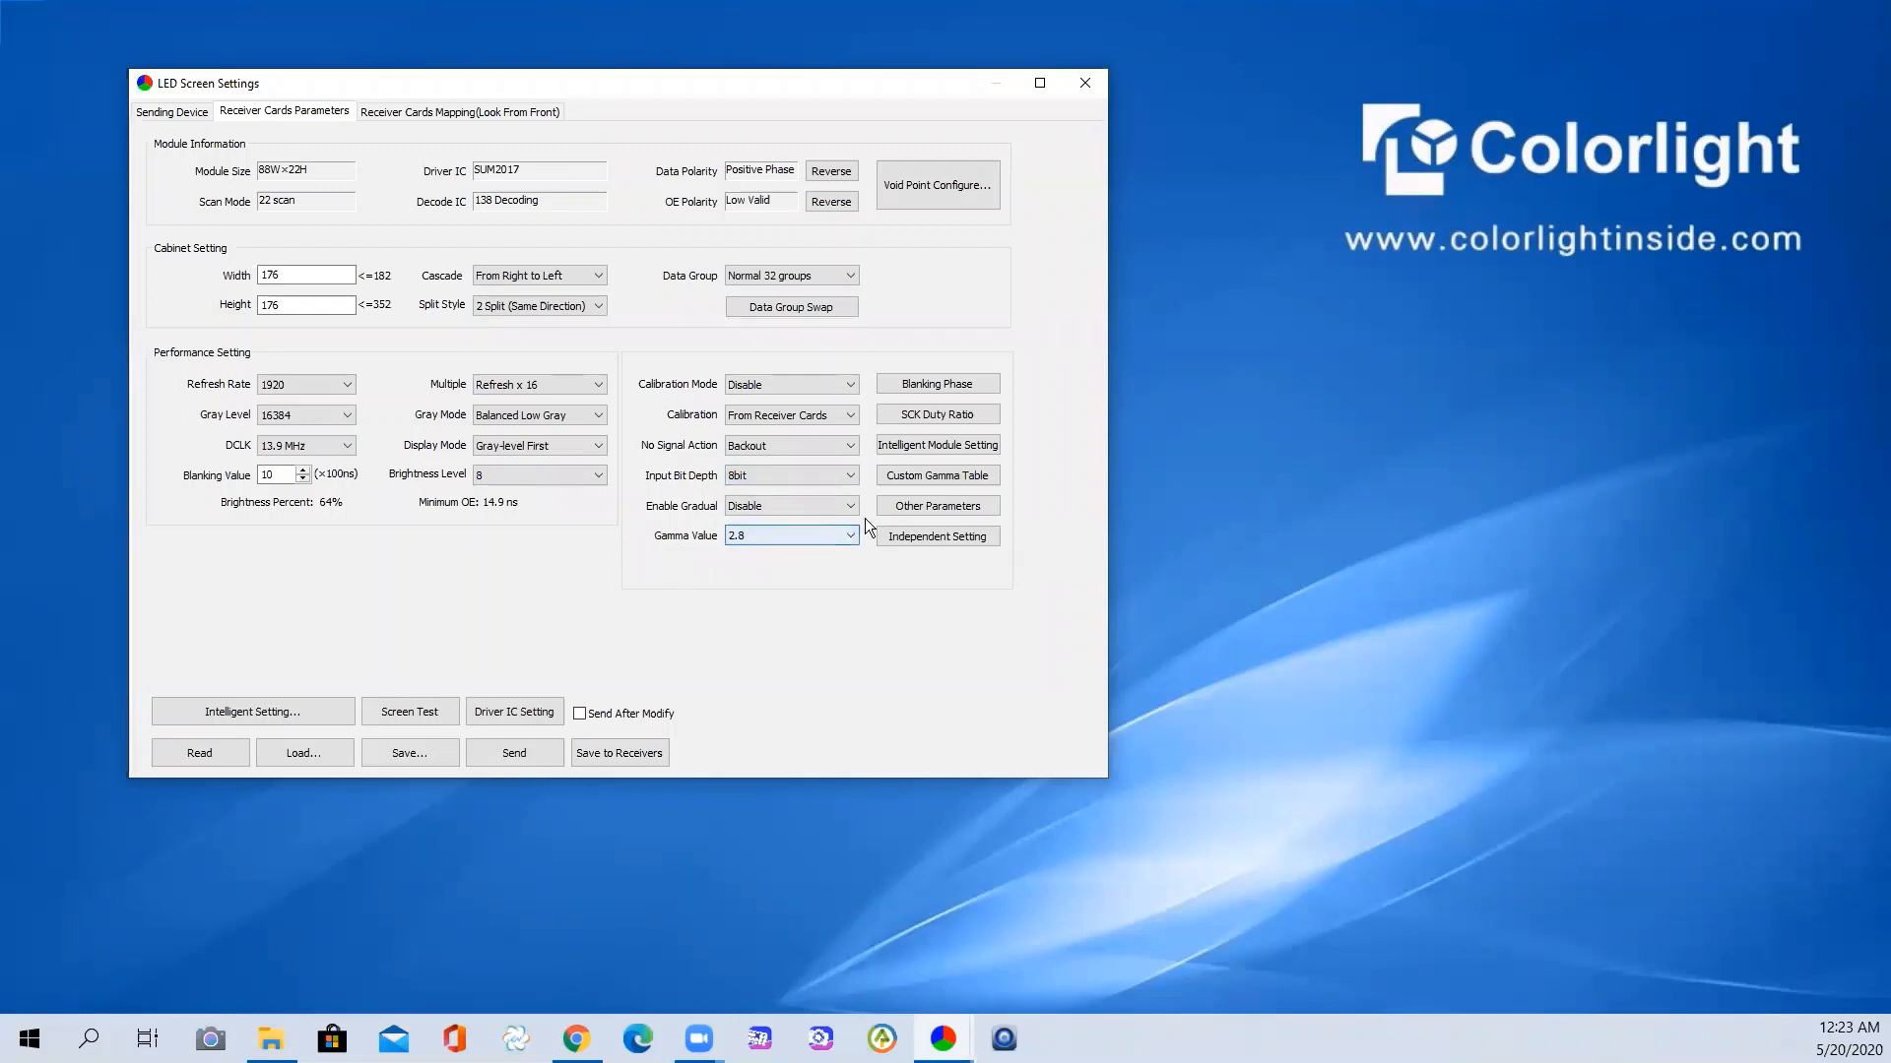
- Set Gamma Value to Custom and select the 2.8 value box
click(822, 536)
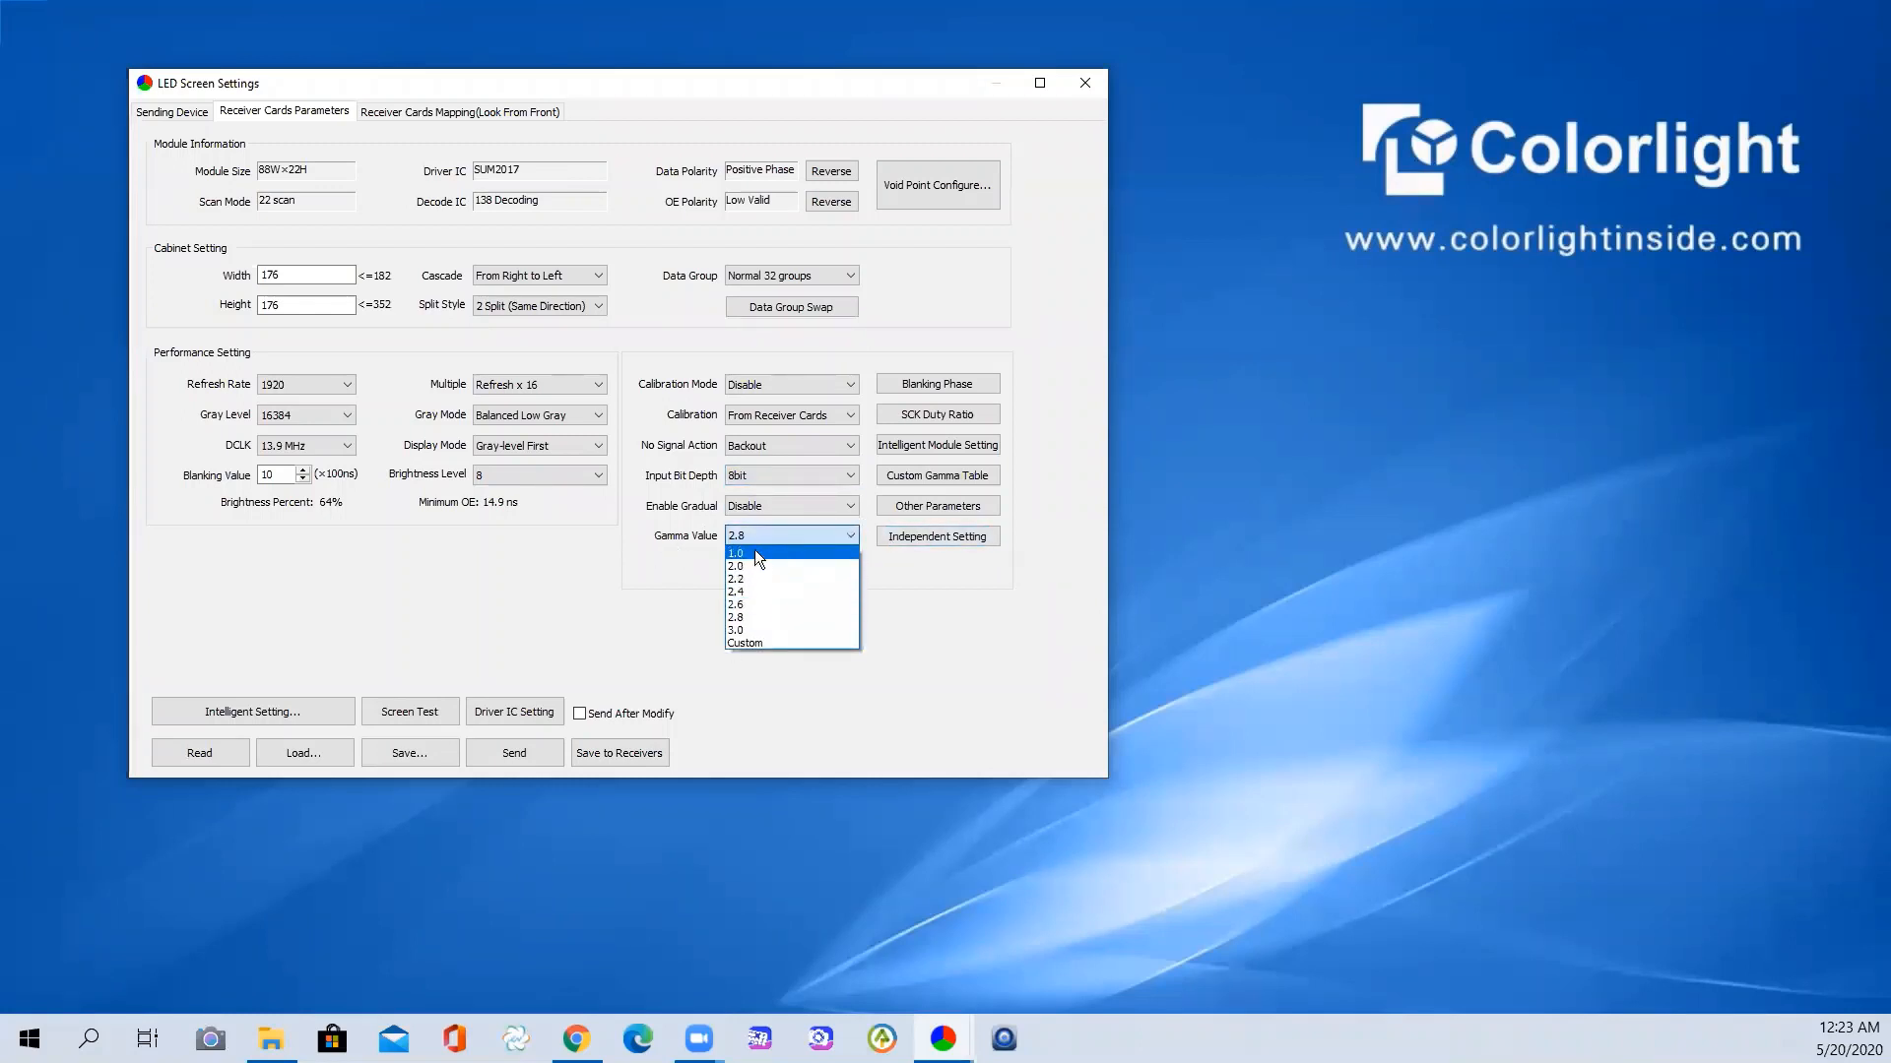
click(773, 644)
click(835, 532)
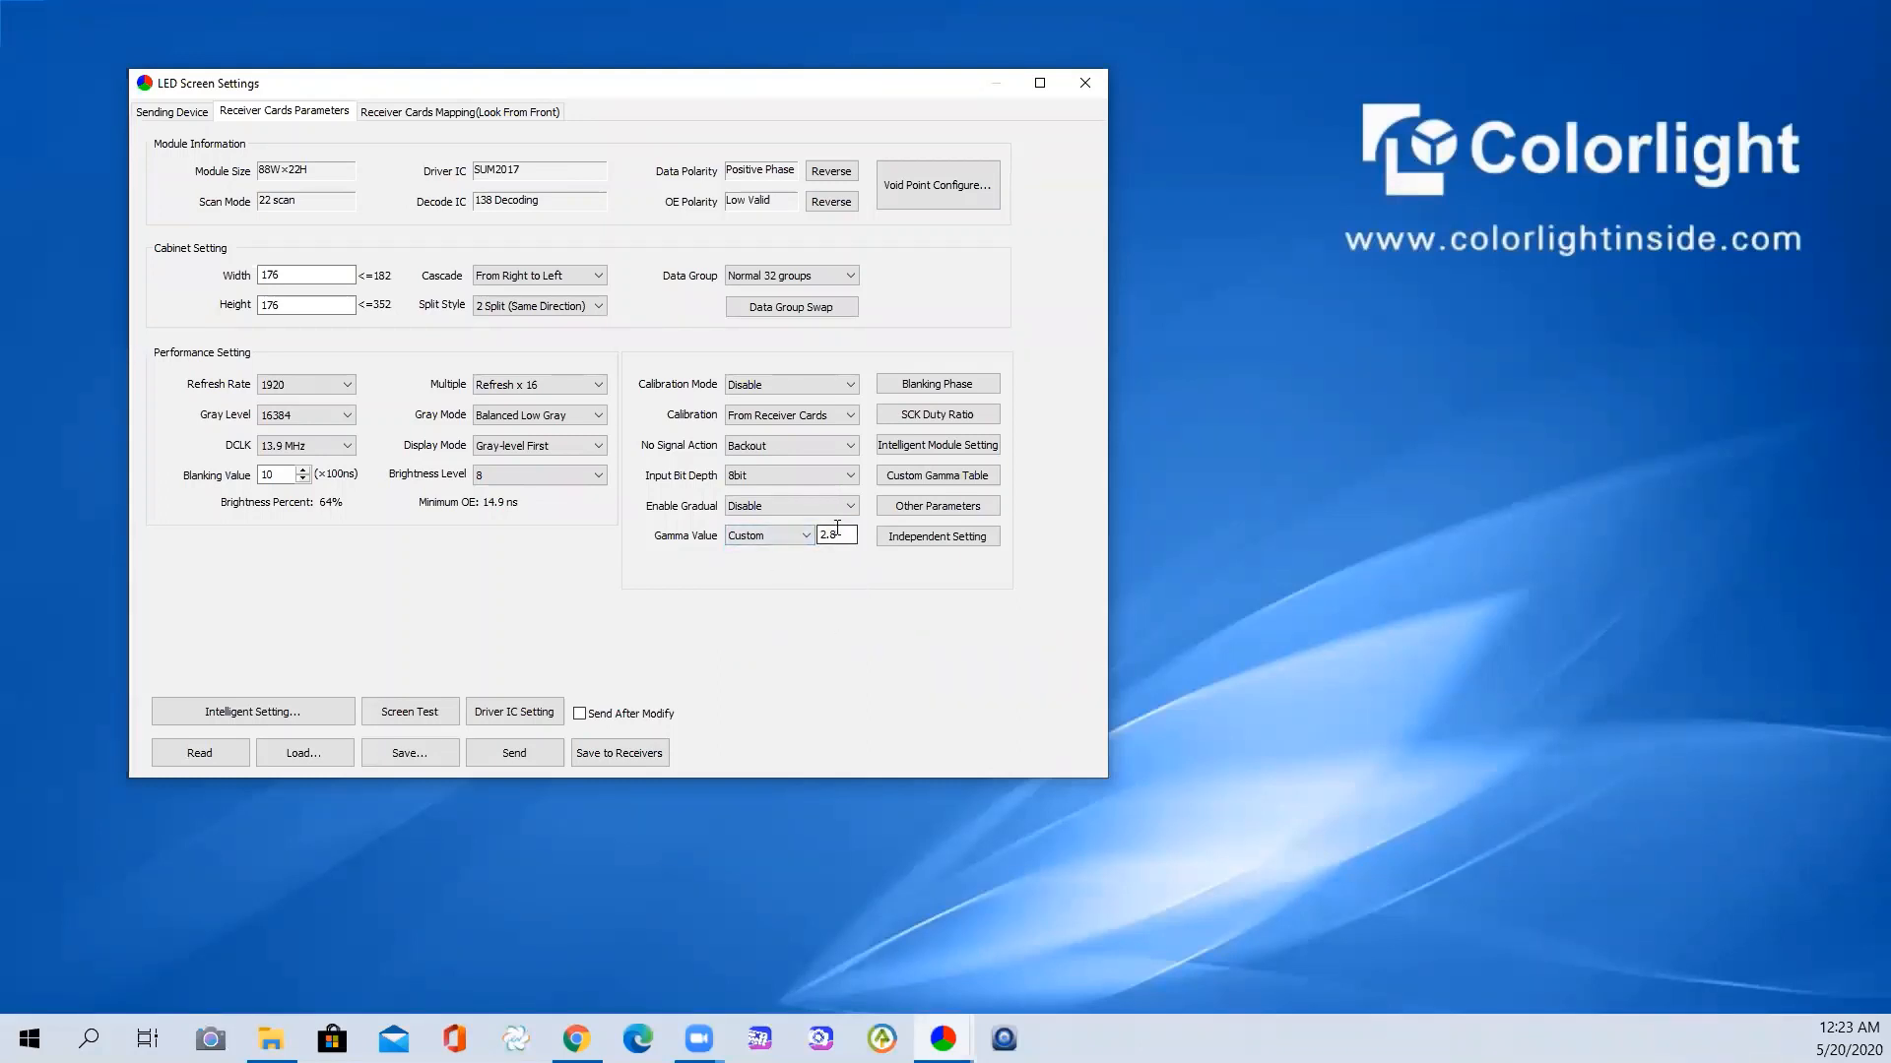
click(900, 473)
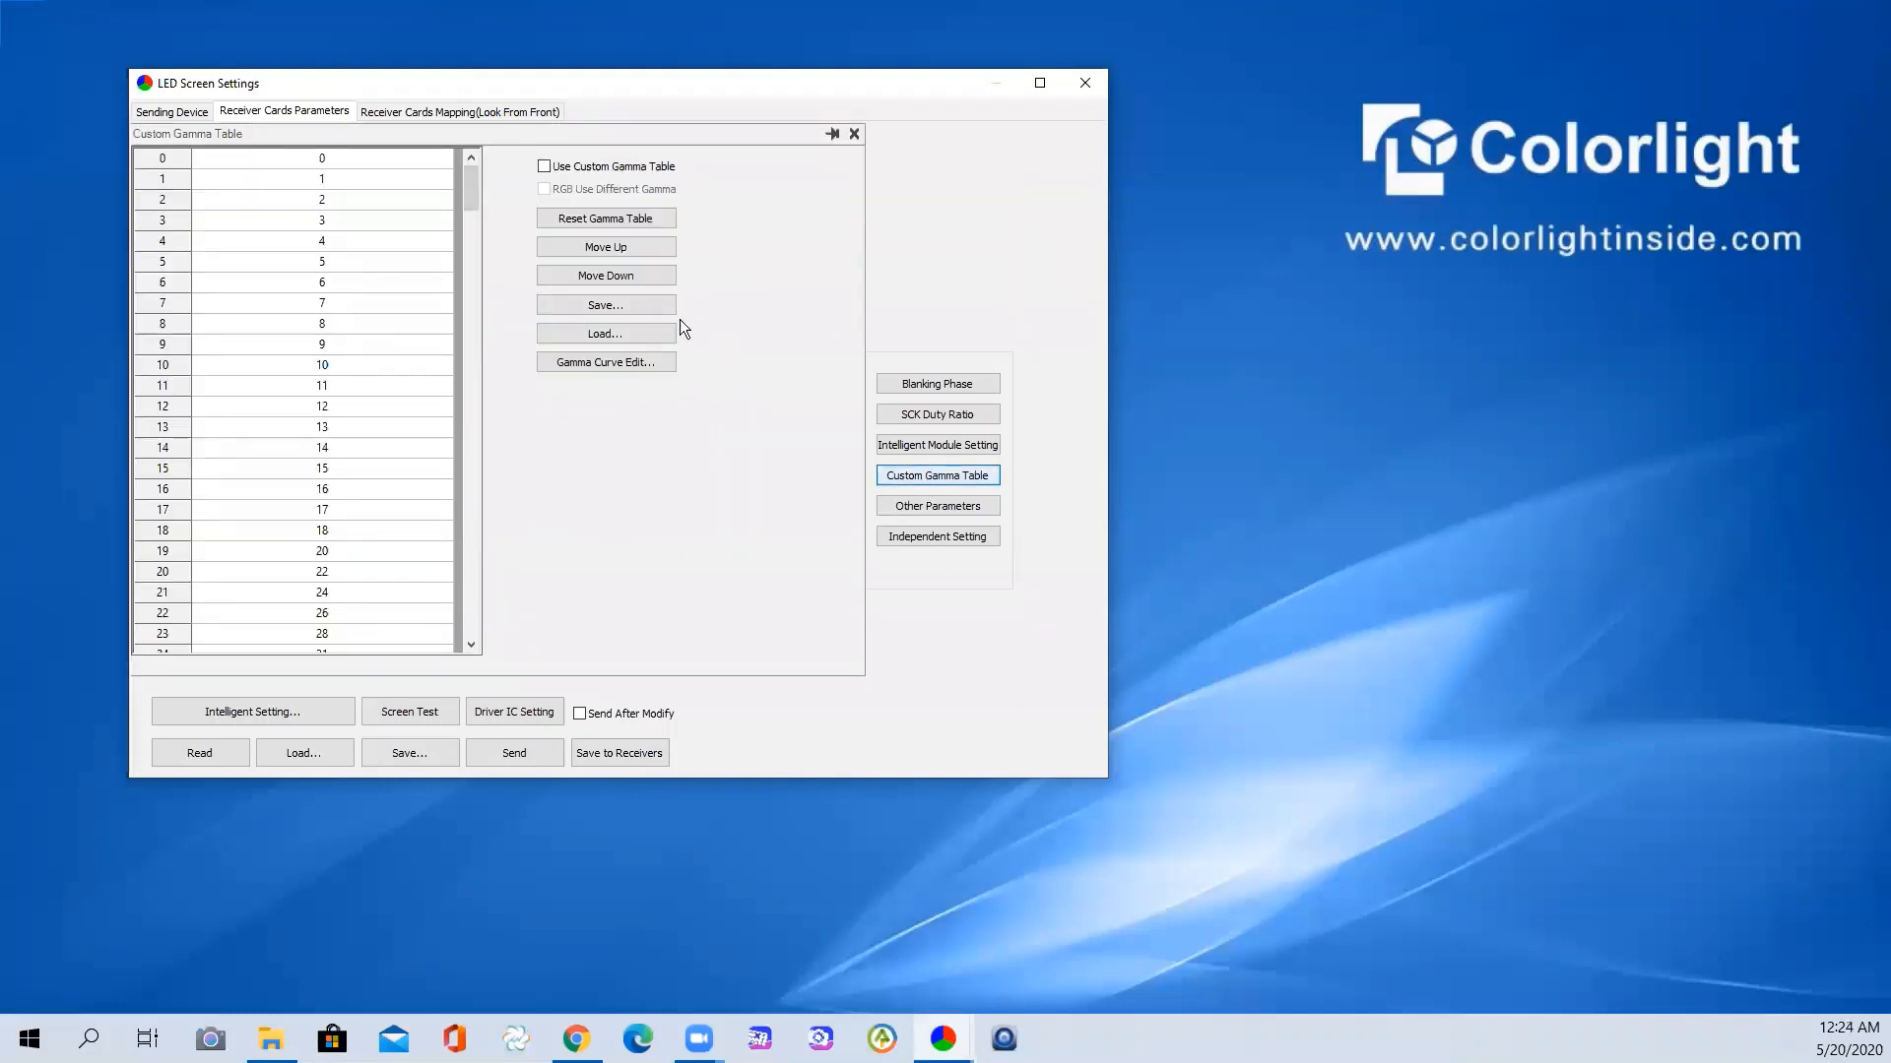
click(347, 242)
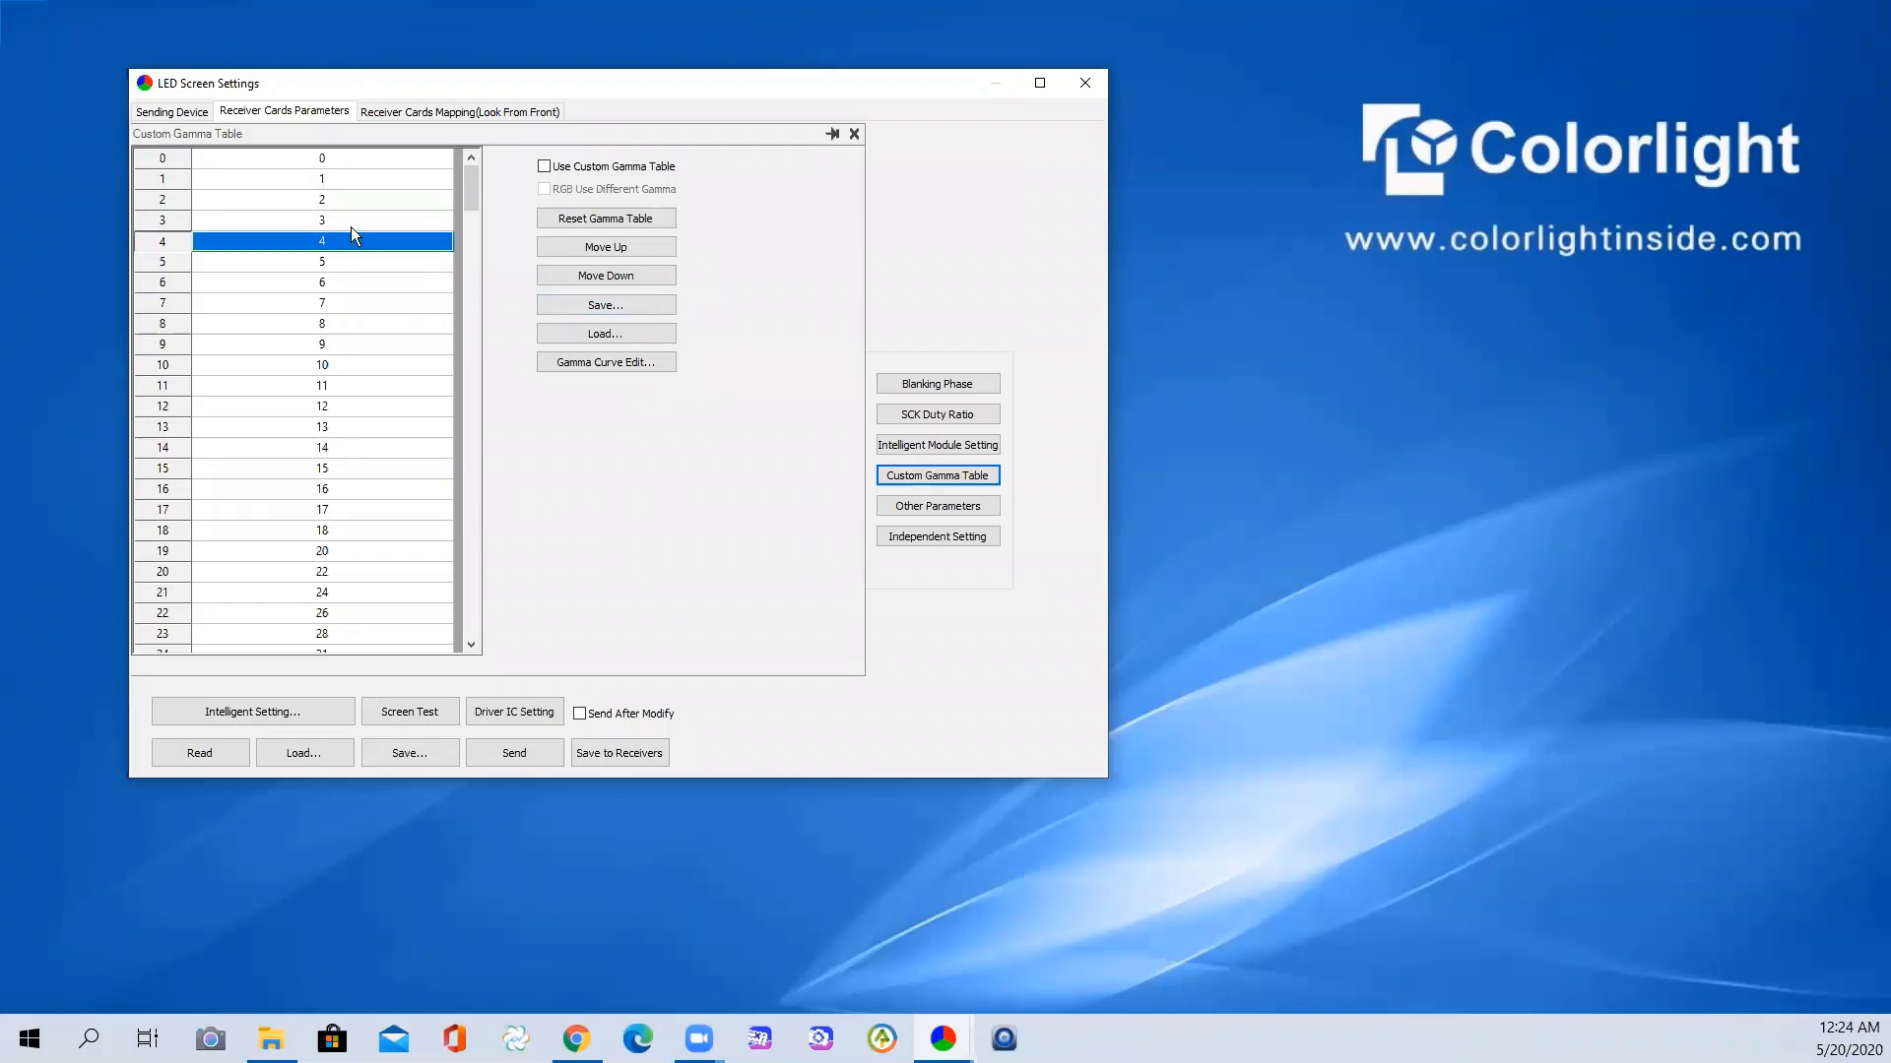
click(853, 134)
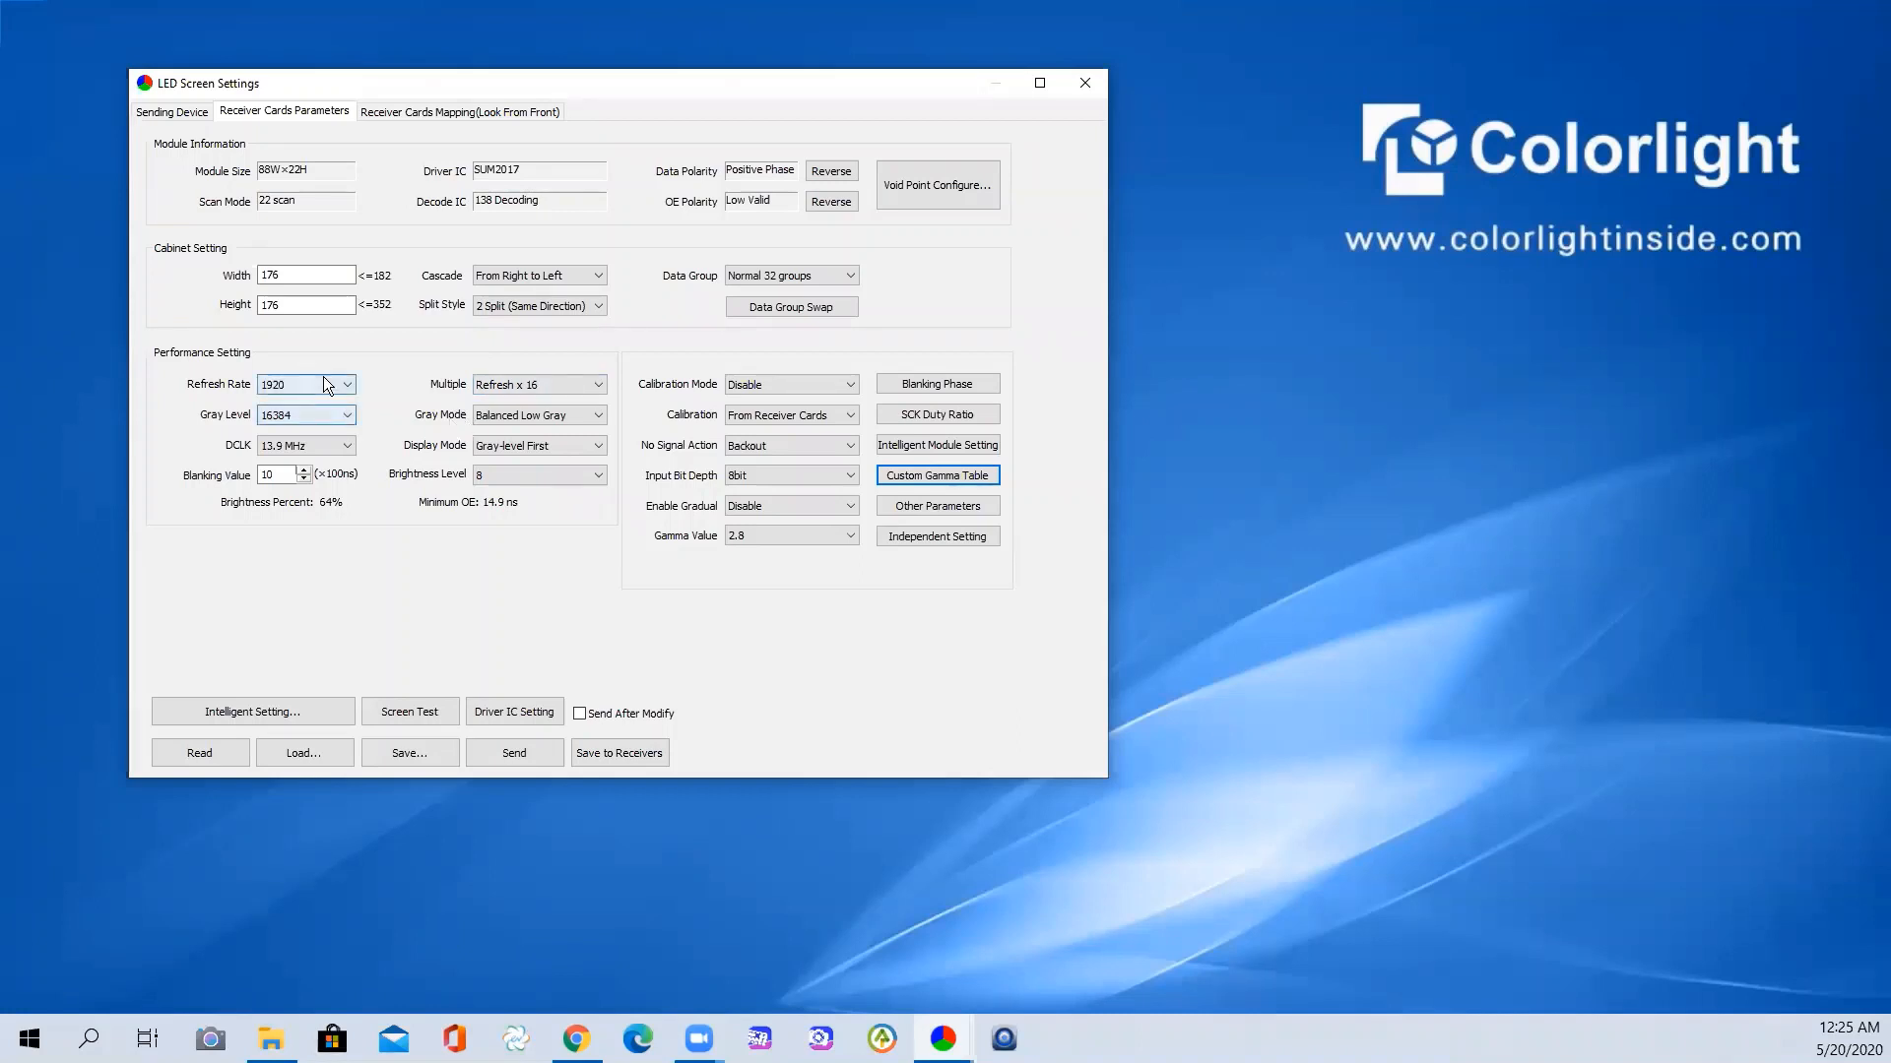
- Change Gray Level from 16384 to 32768, after briefly trying 65536
click(337, 425)
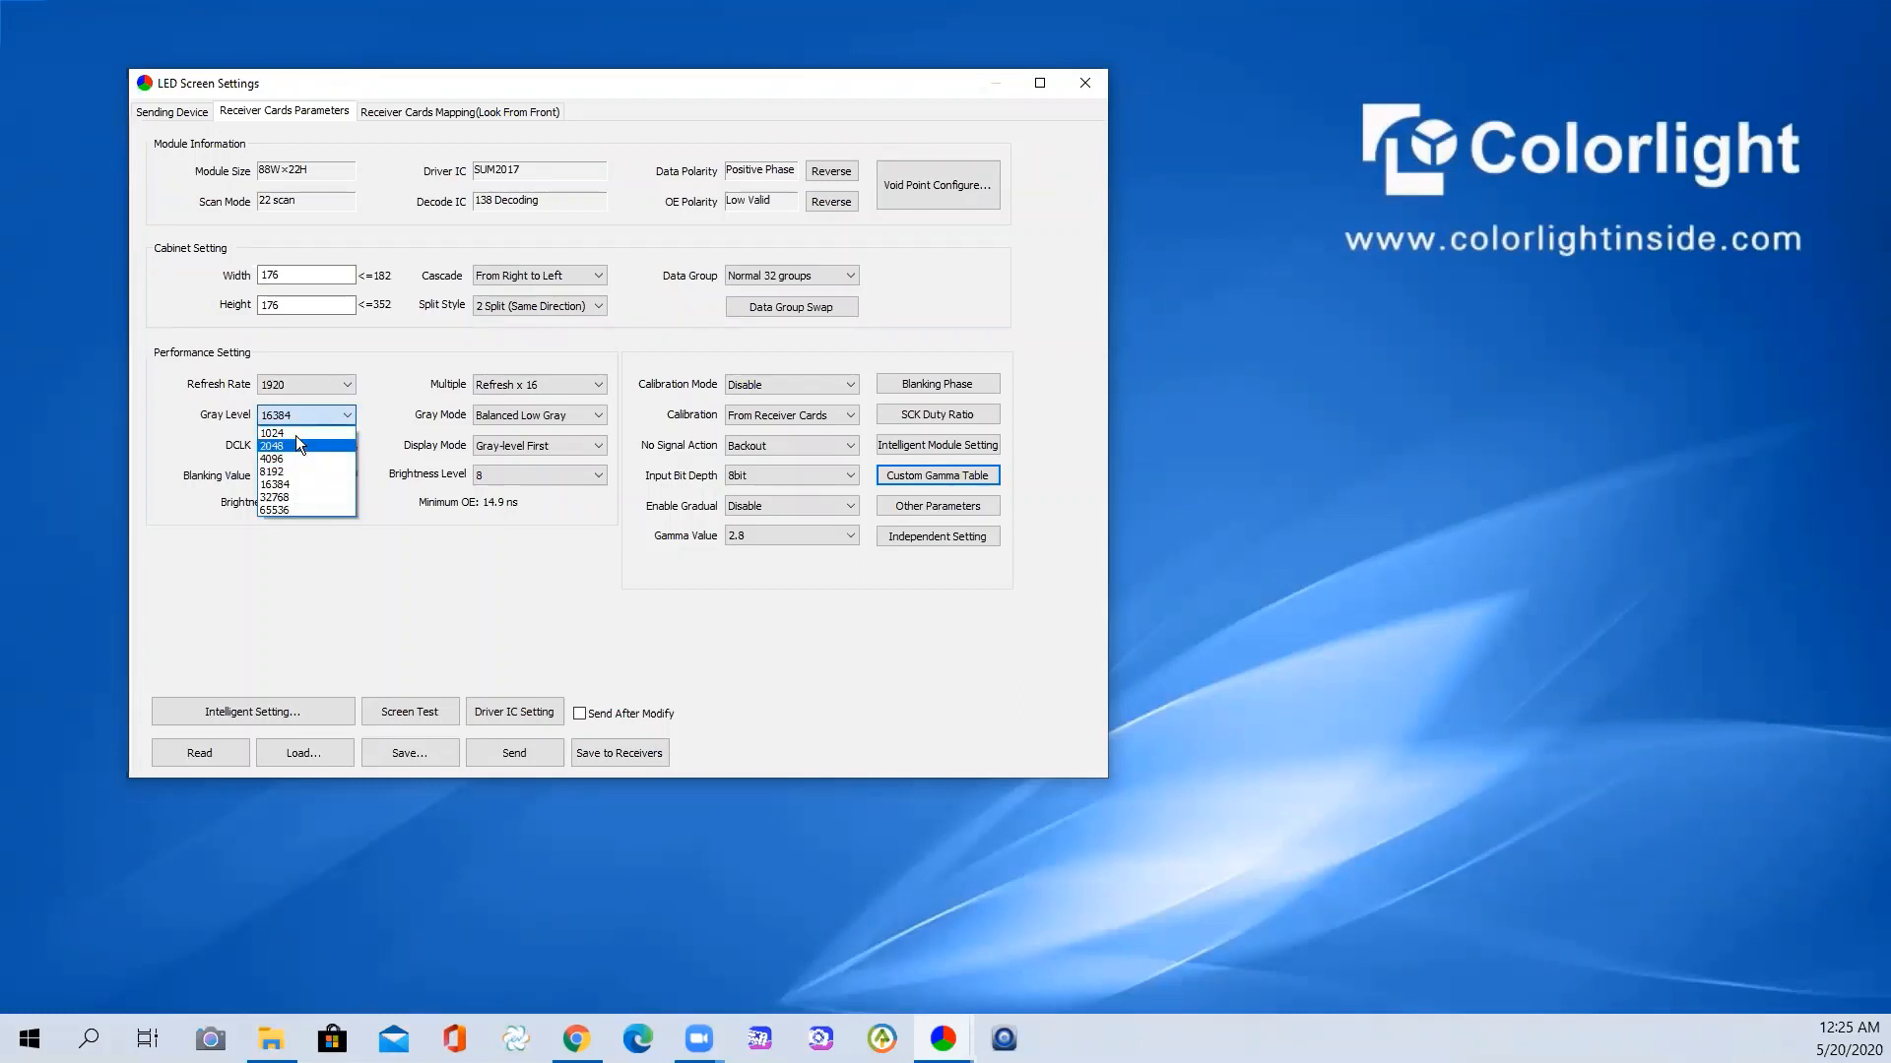
click(293, 510)
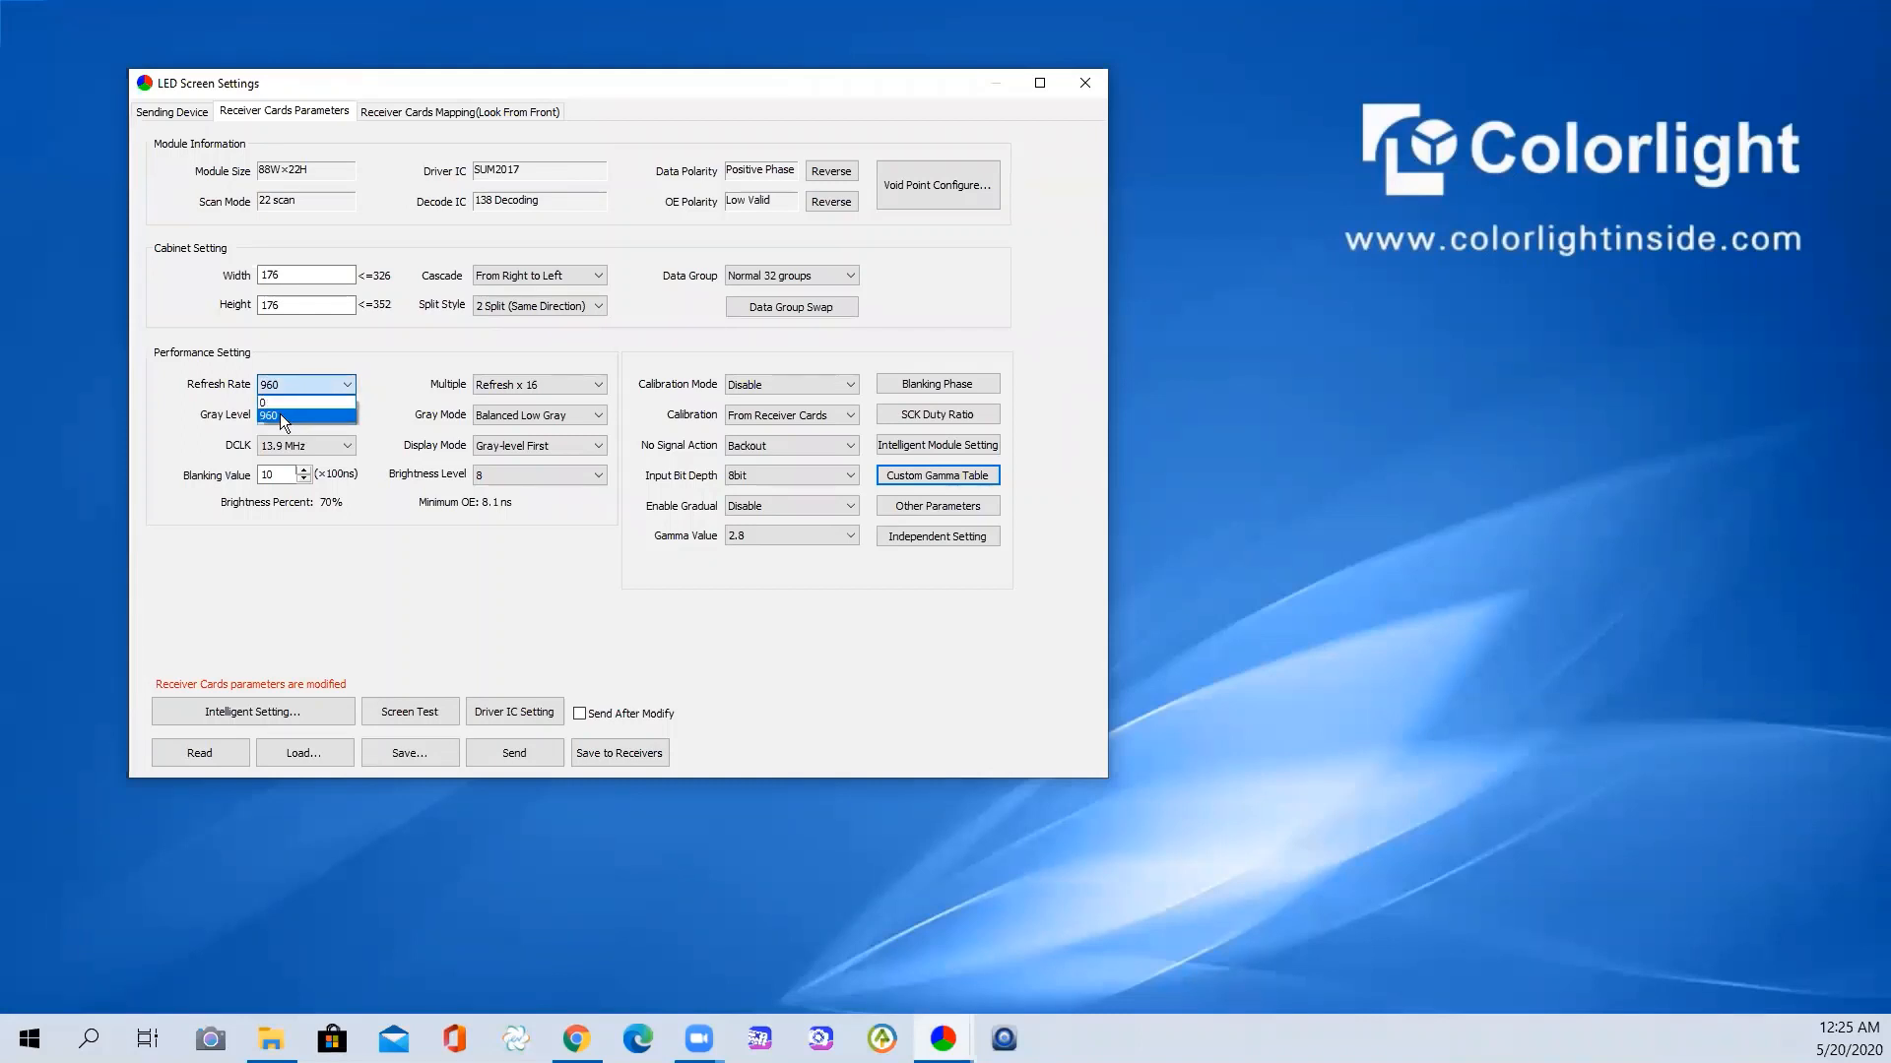
click(290, 416)
click(301, 415)
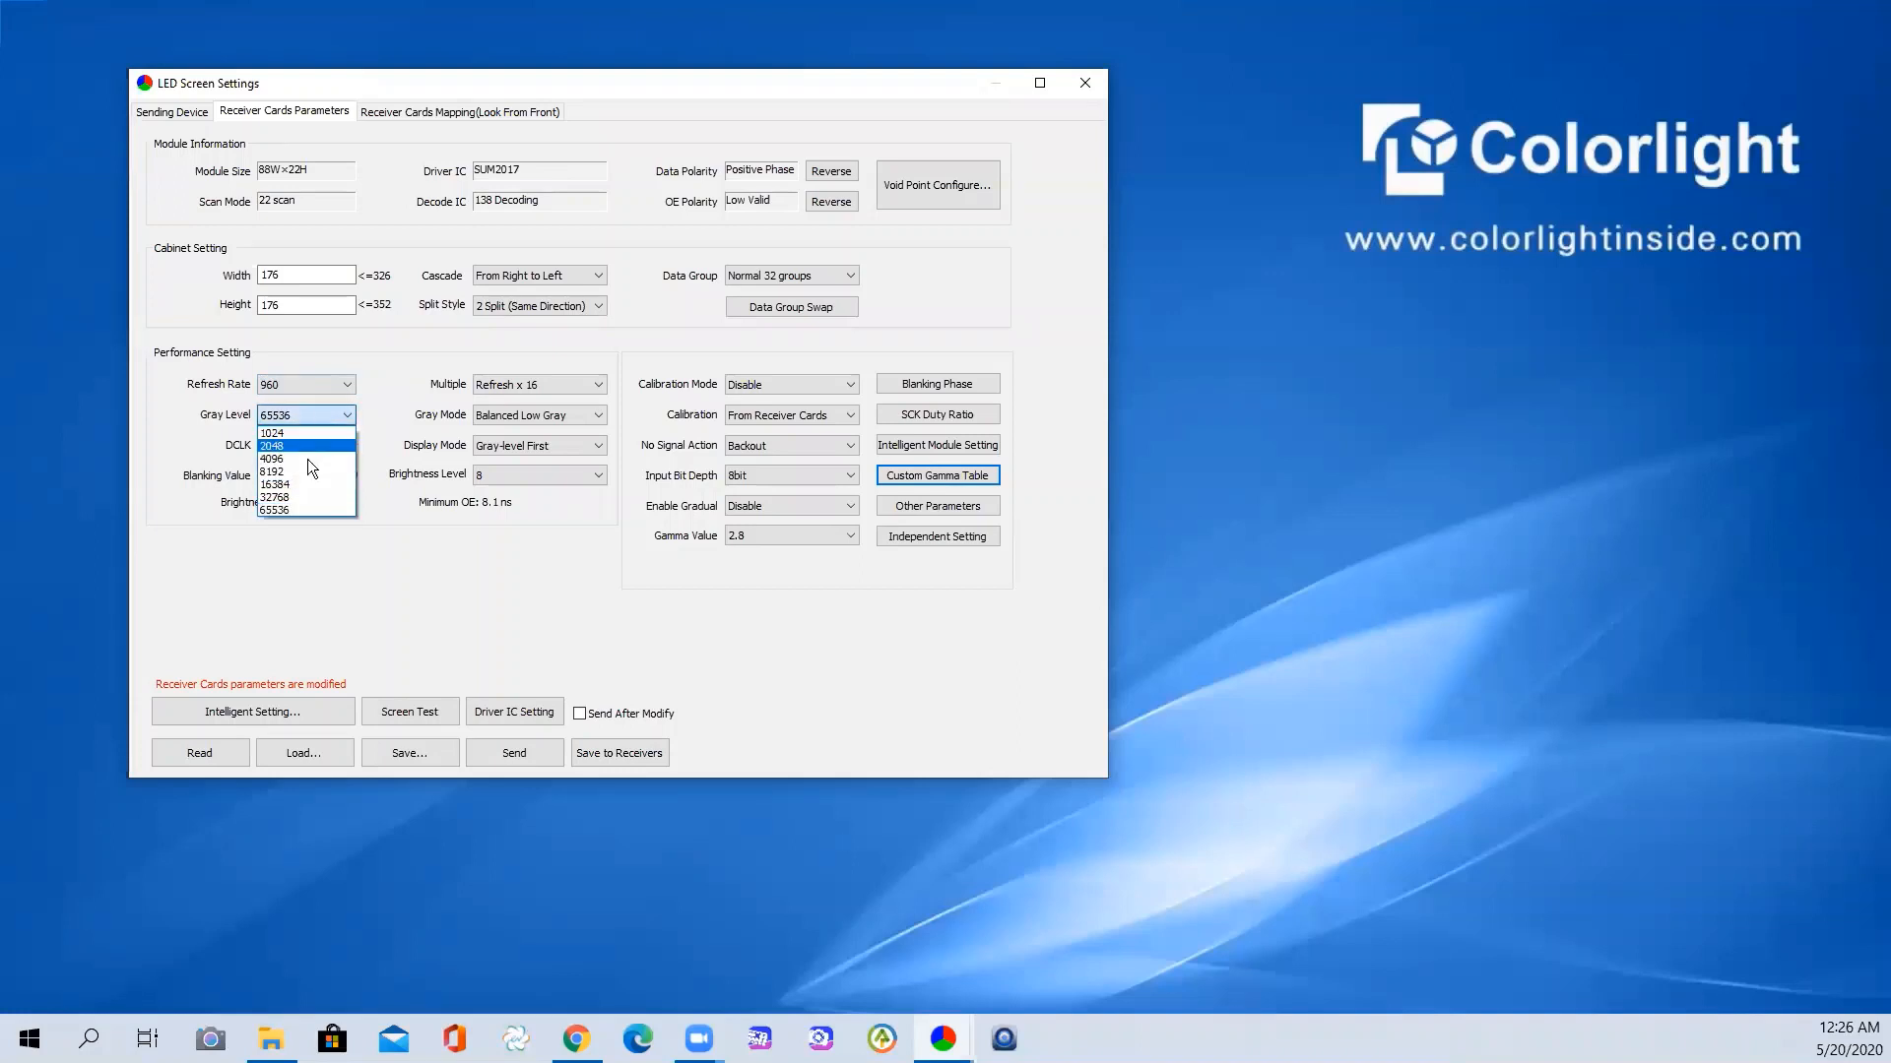
click(299, 497)
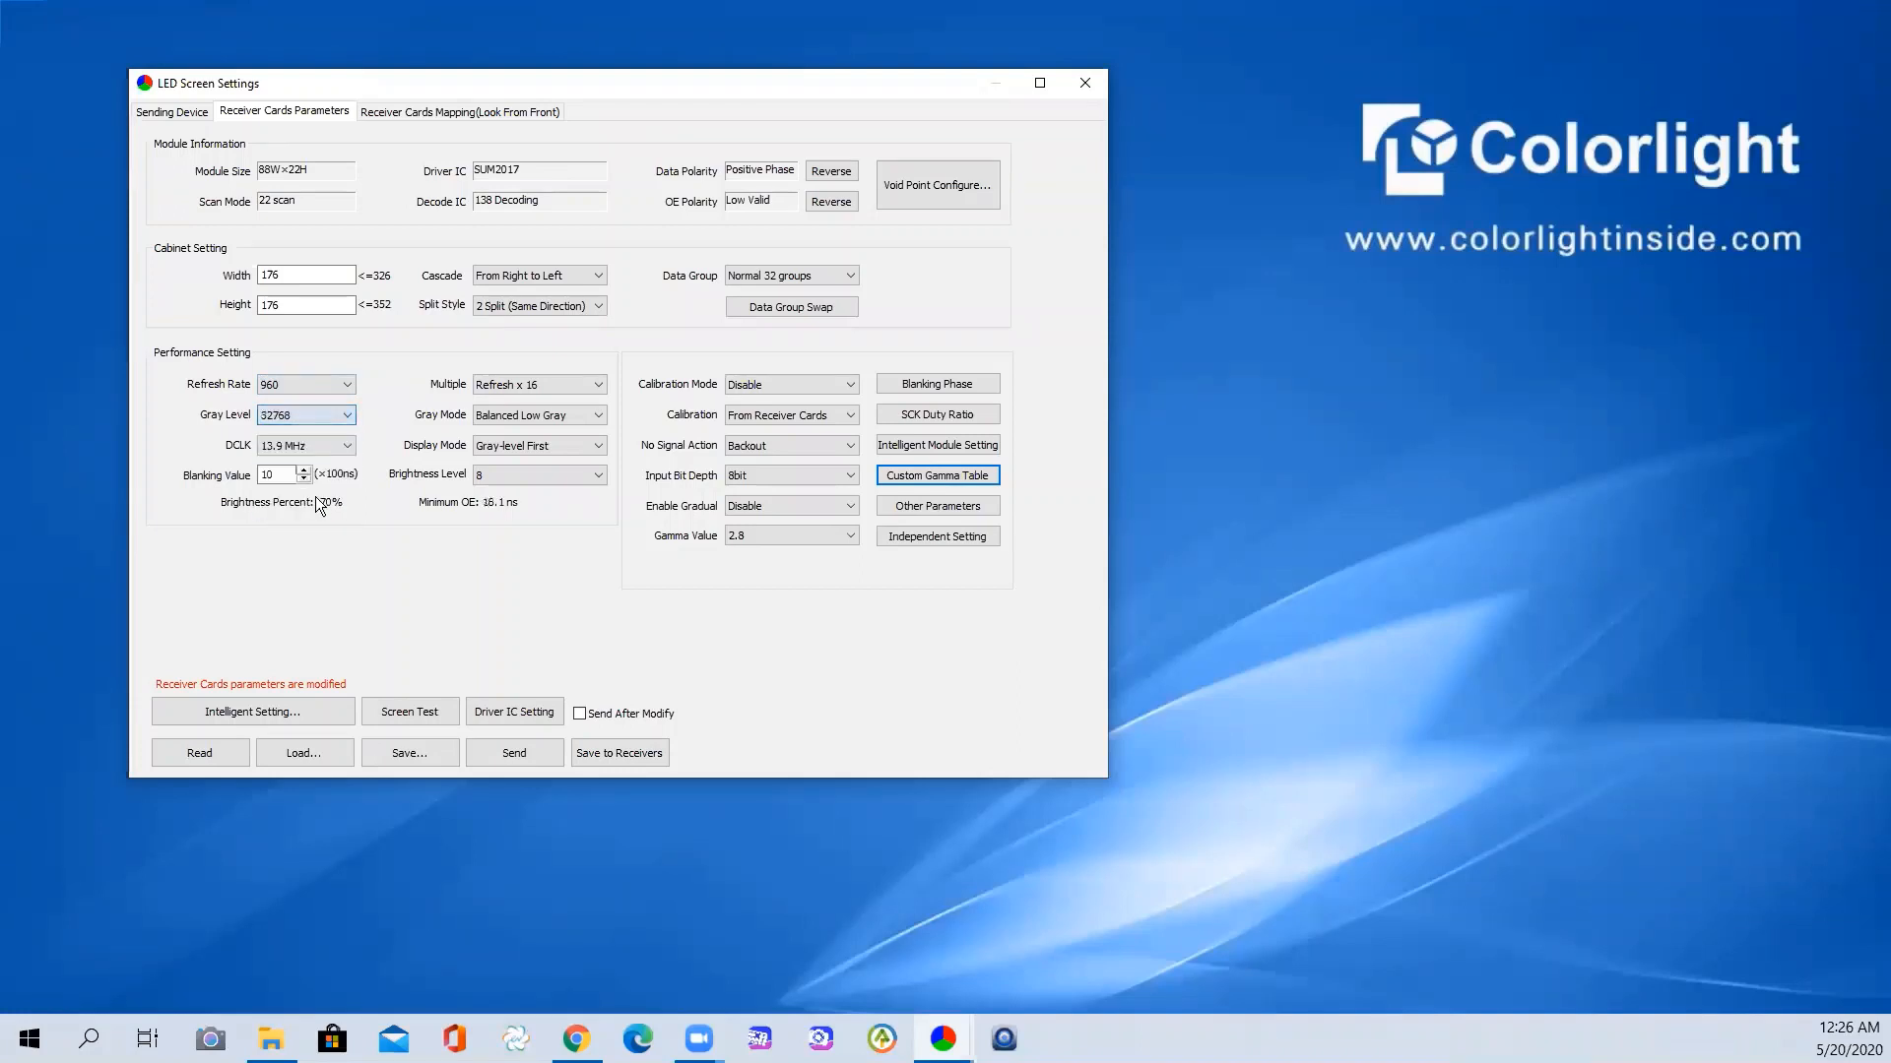
- Set the receiver card refresh rate to 1920
click(286, 384)
click(295, 428)
click(327, 444)
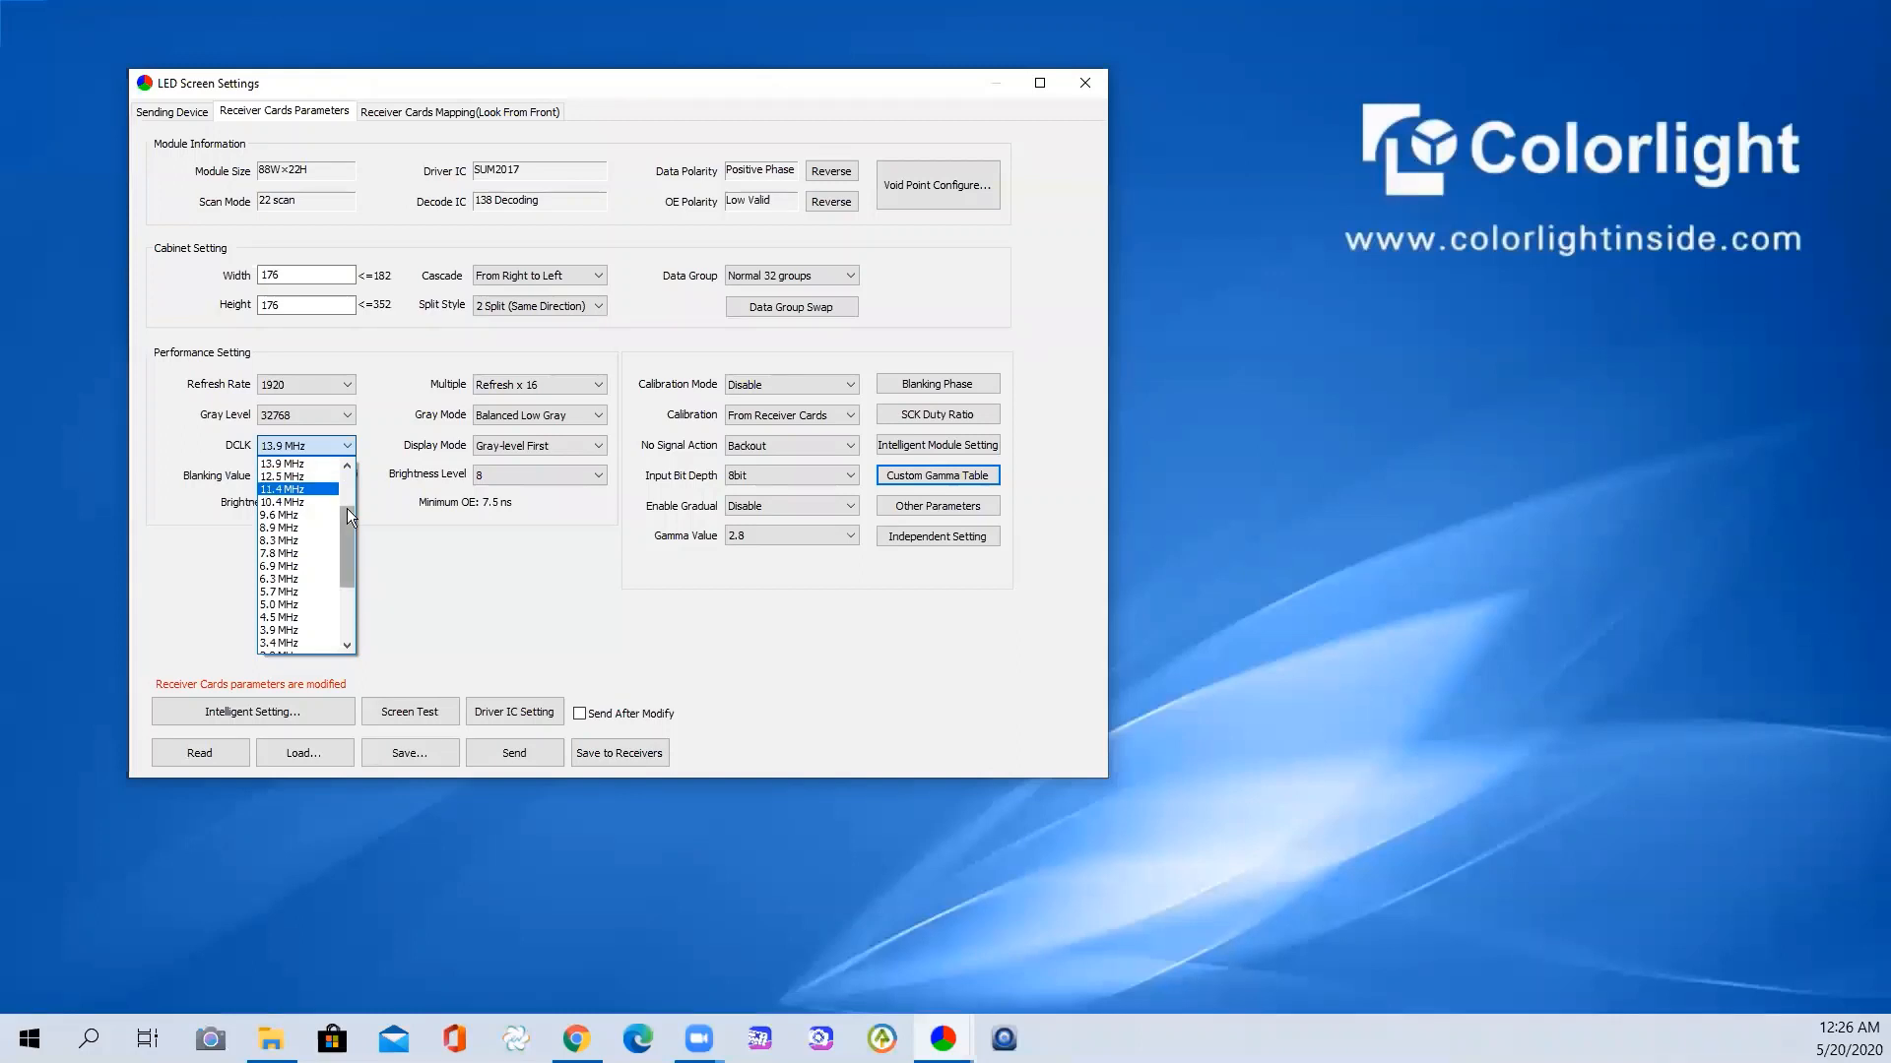
- Try DCLK at 17.9, 20.8 and 31.3 MHz, ending back on 20.8 MHz
drag(350, 506, 349, 489)
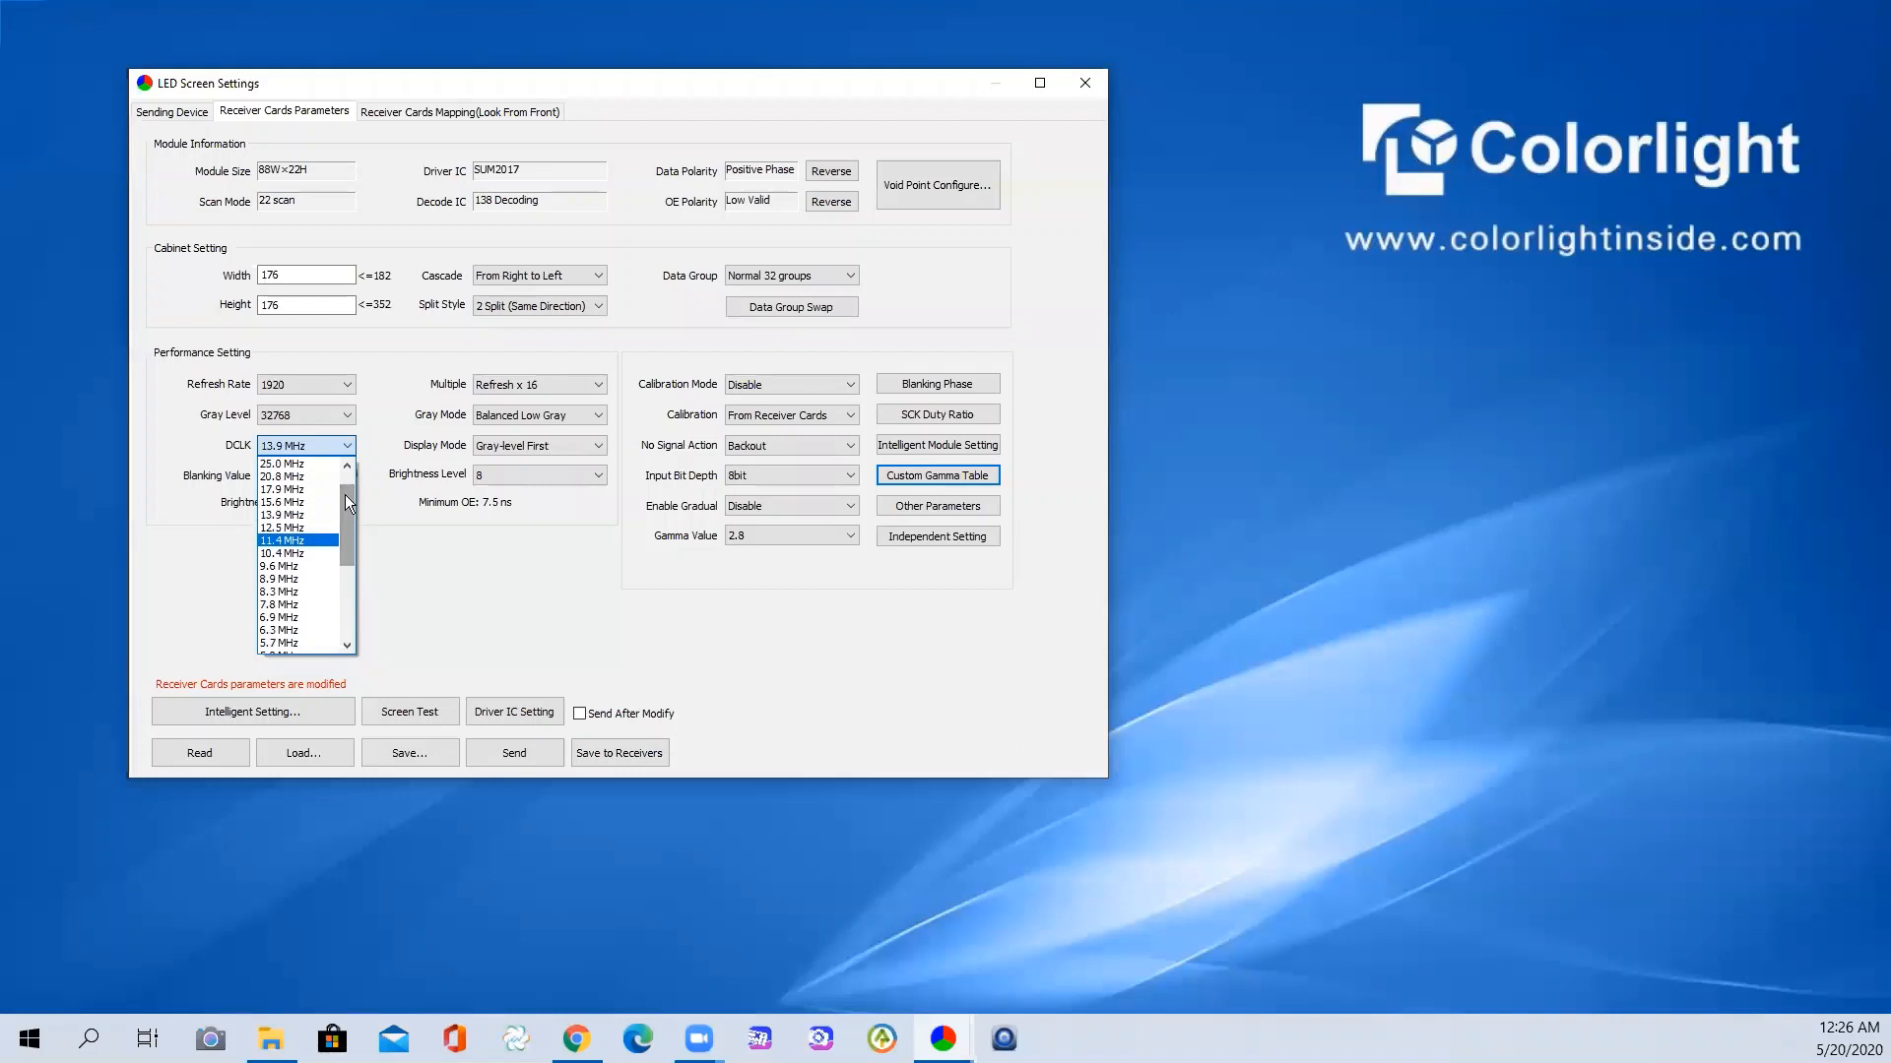
click(281, 489)
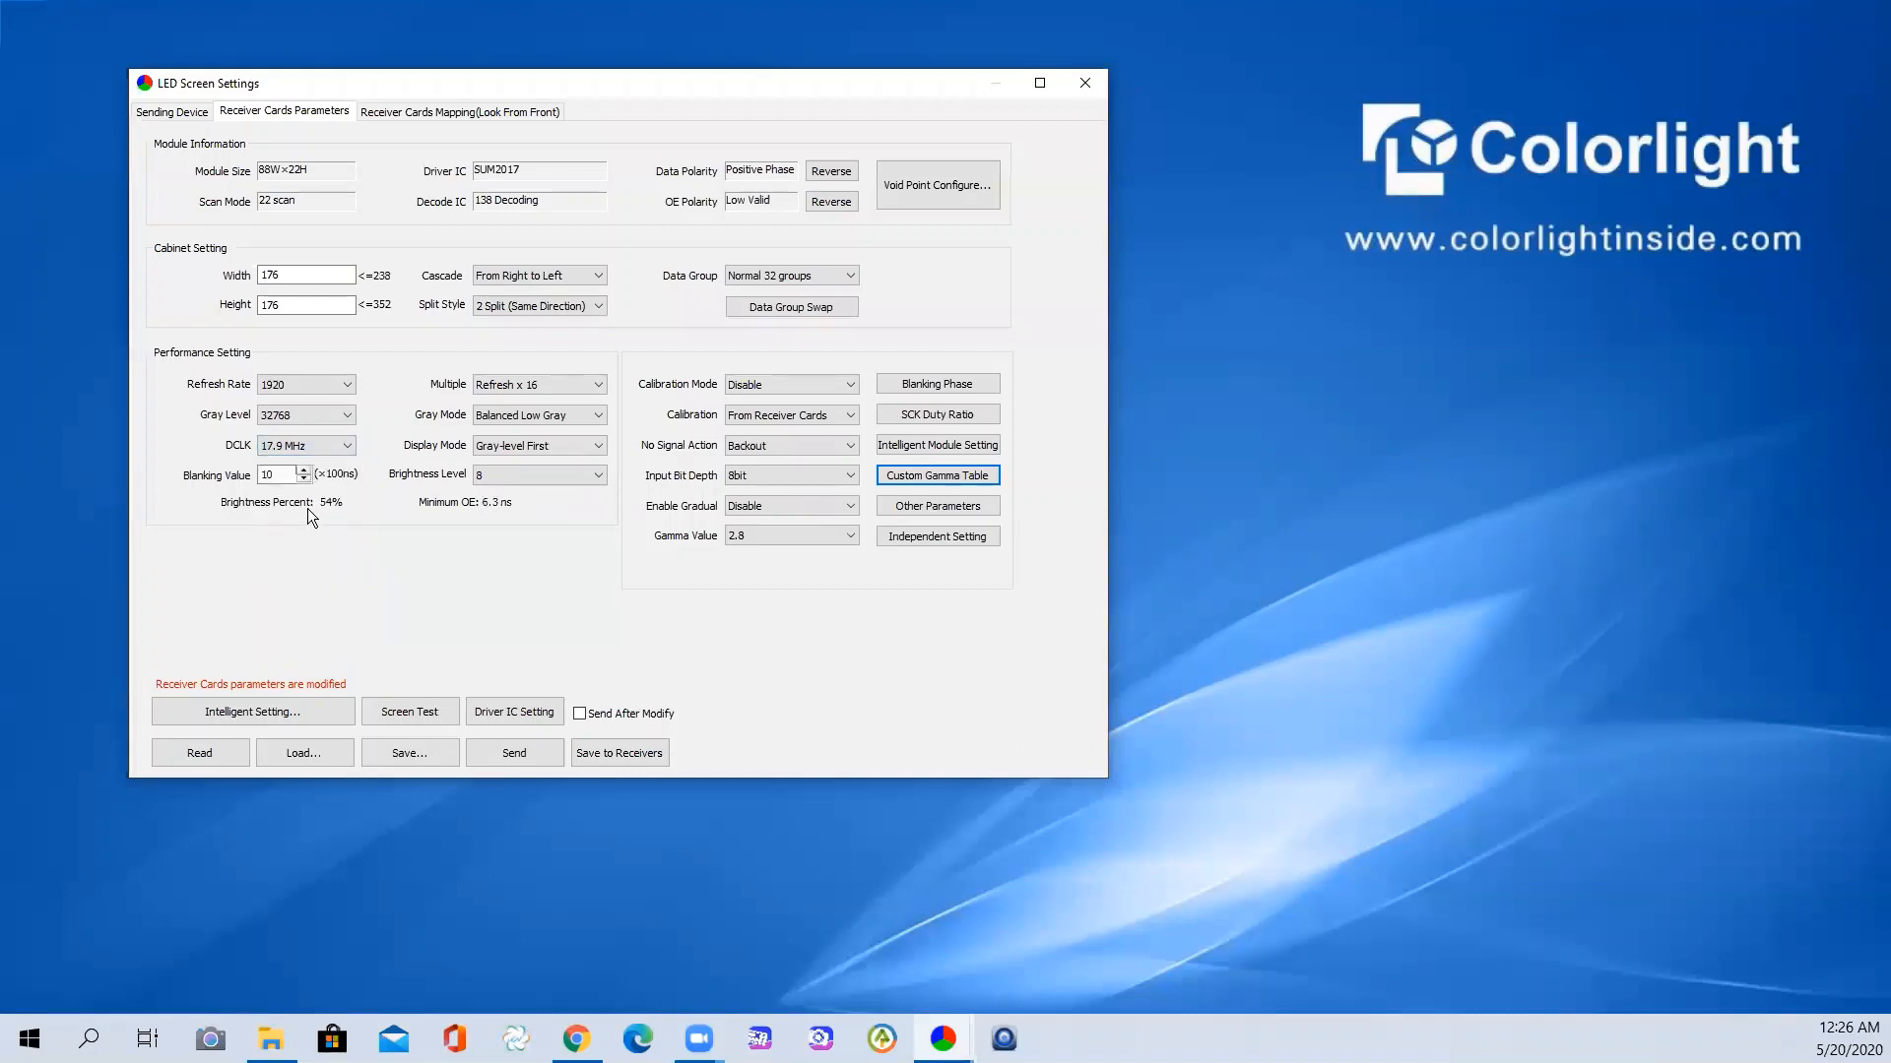
click(327, 445)
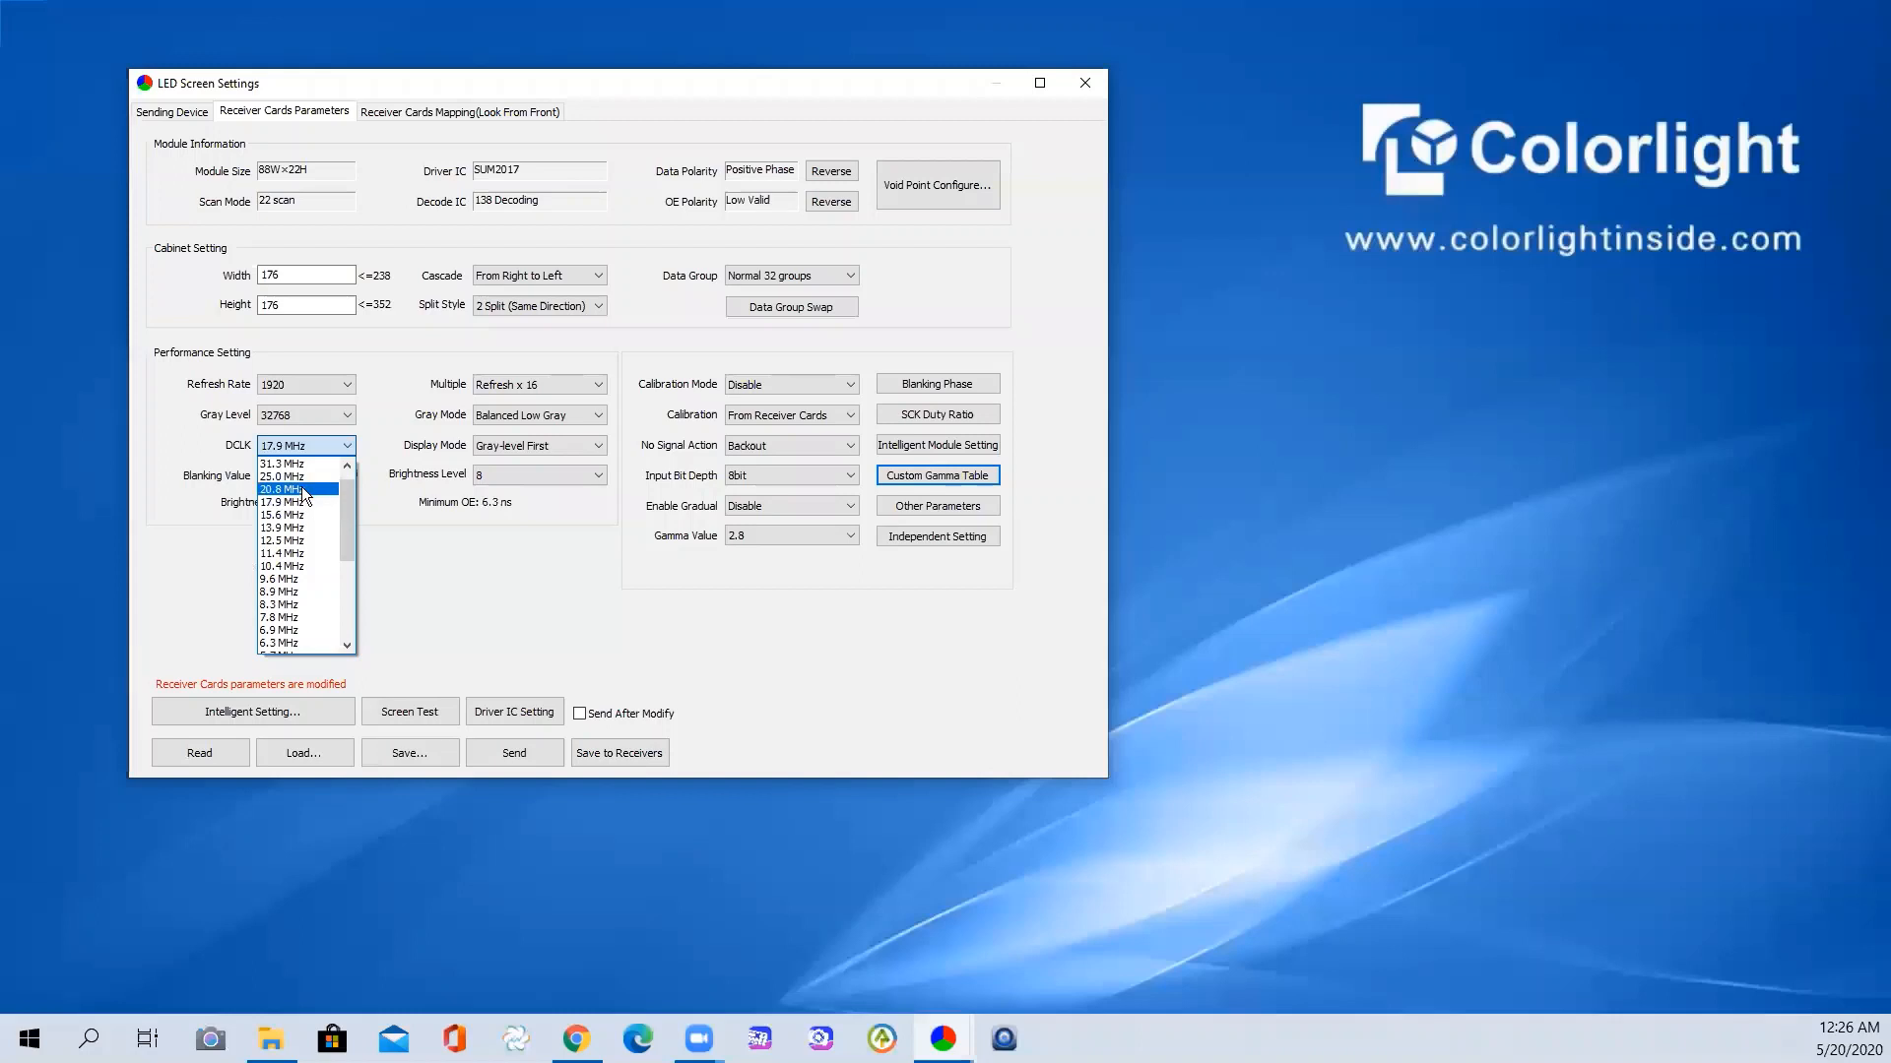
click(302, 487)
click(337, 449)
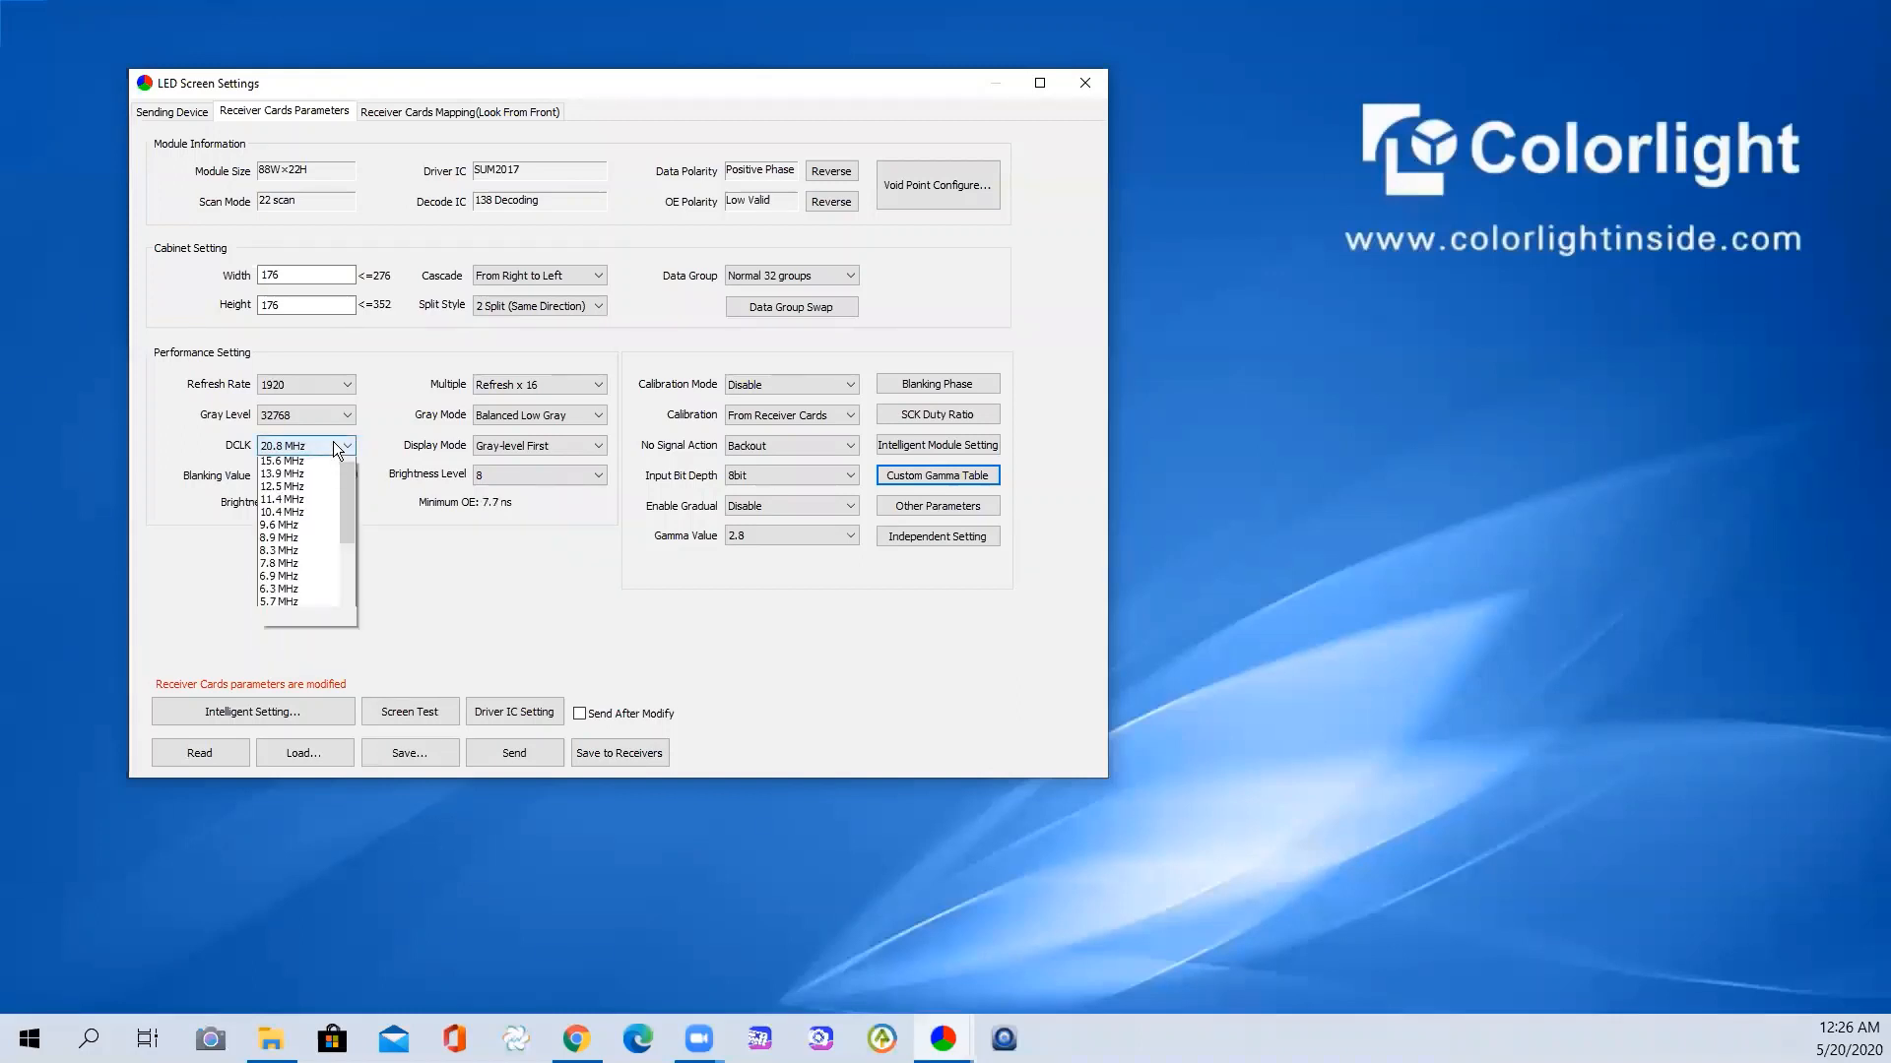
click(281, 478)
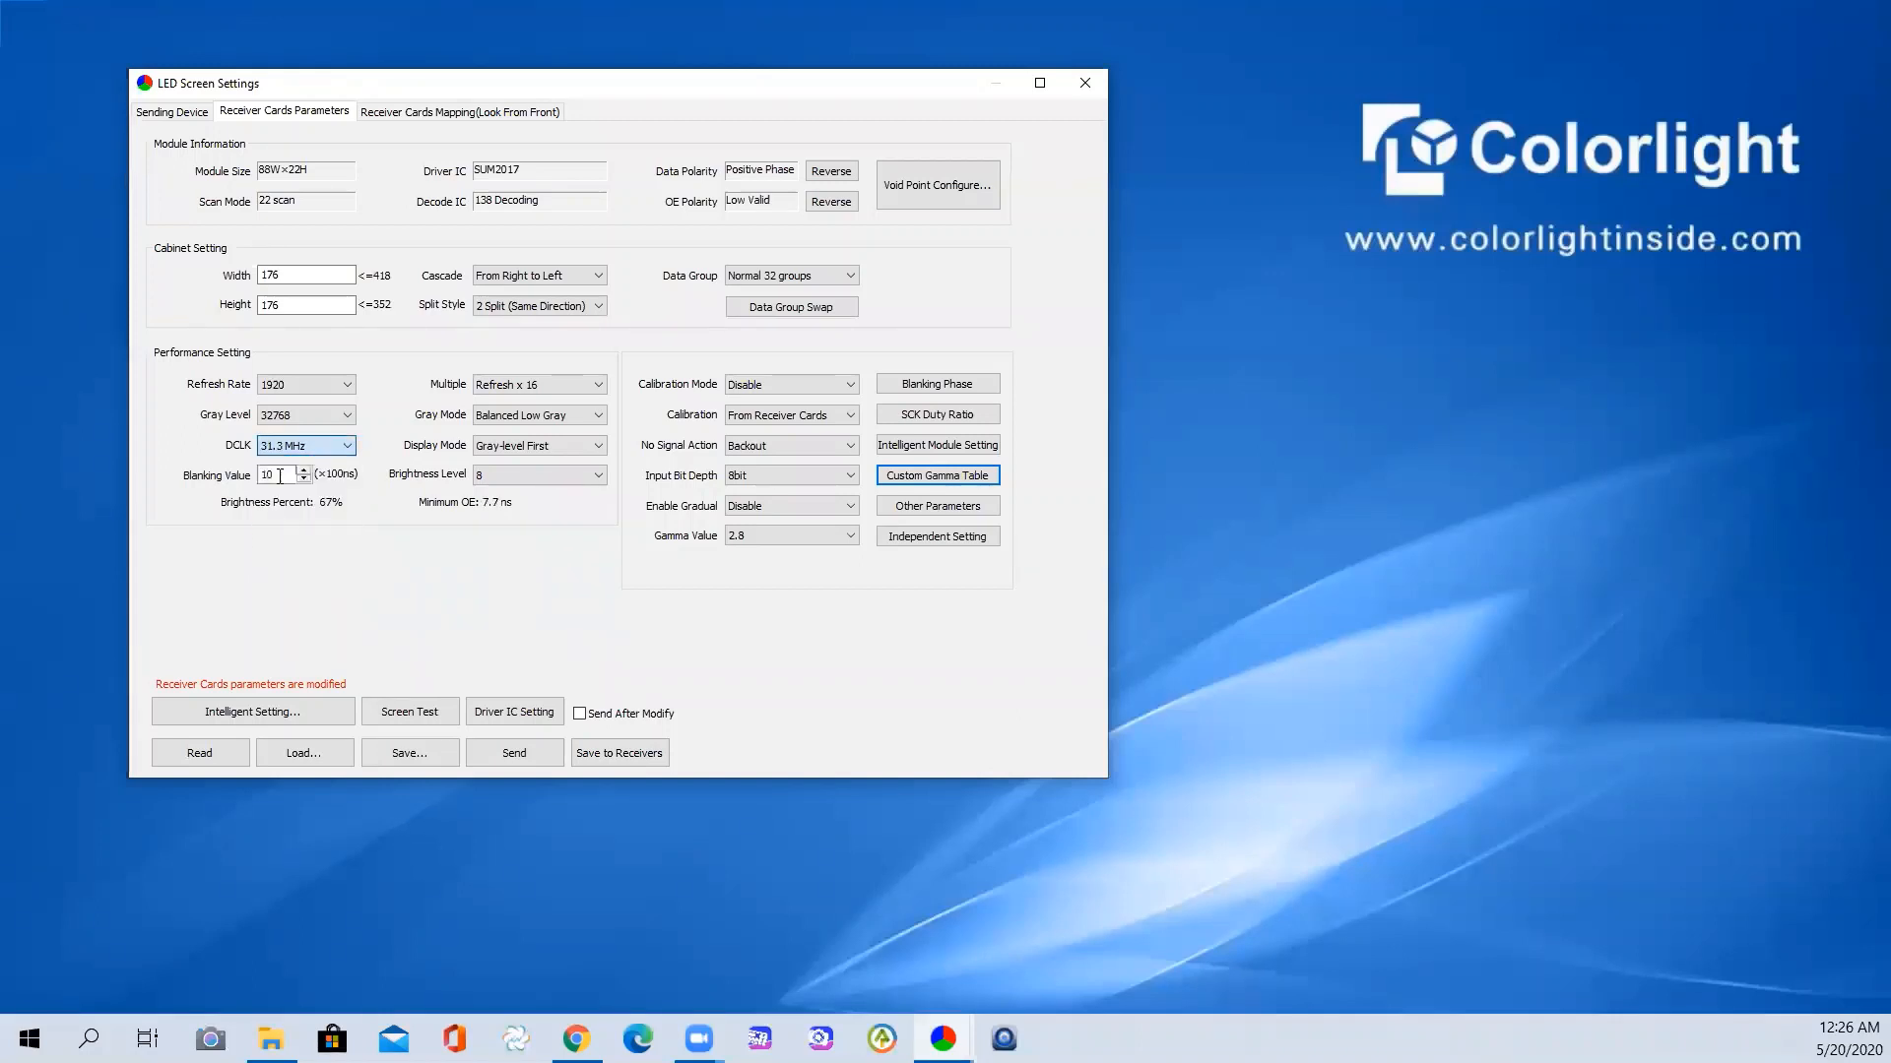
click(295, 446)
scroll(292, 498, up, 1)
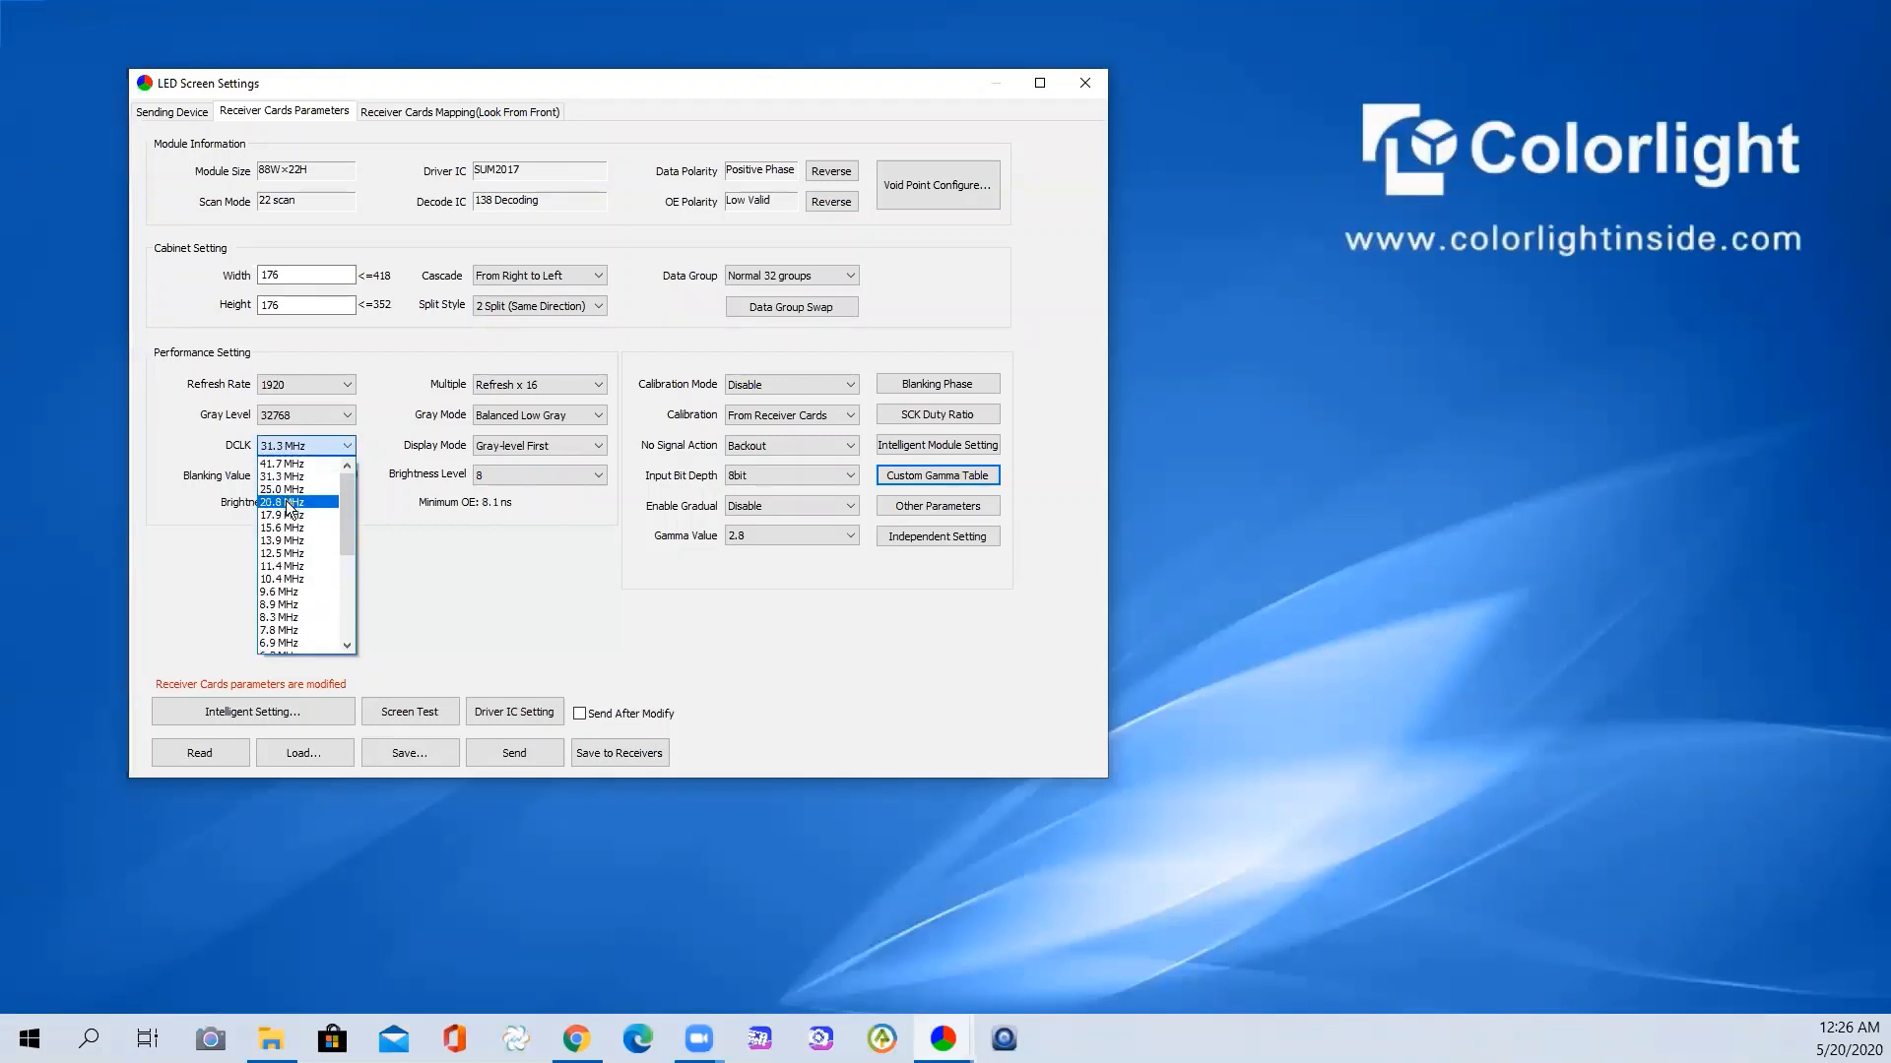
click(292, 502)
- Try 13.9 and 20.8 MHz, then settle DCLK on 25.0 MHz
click(317, 445)
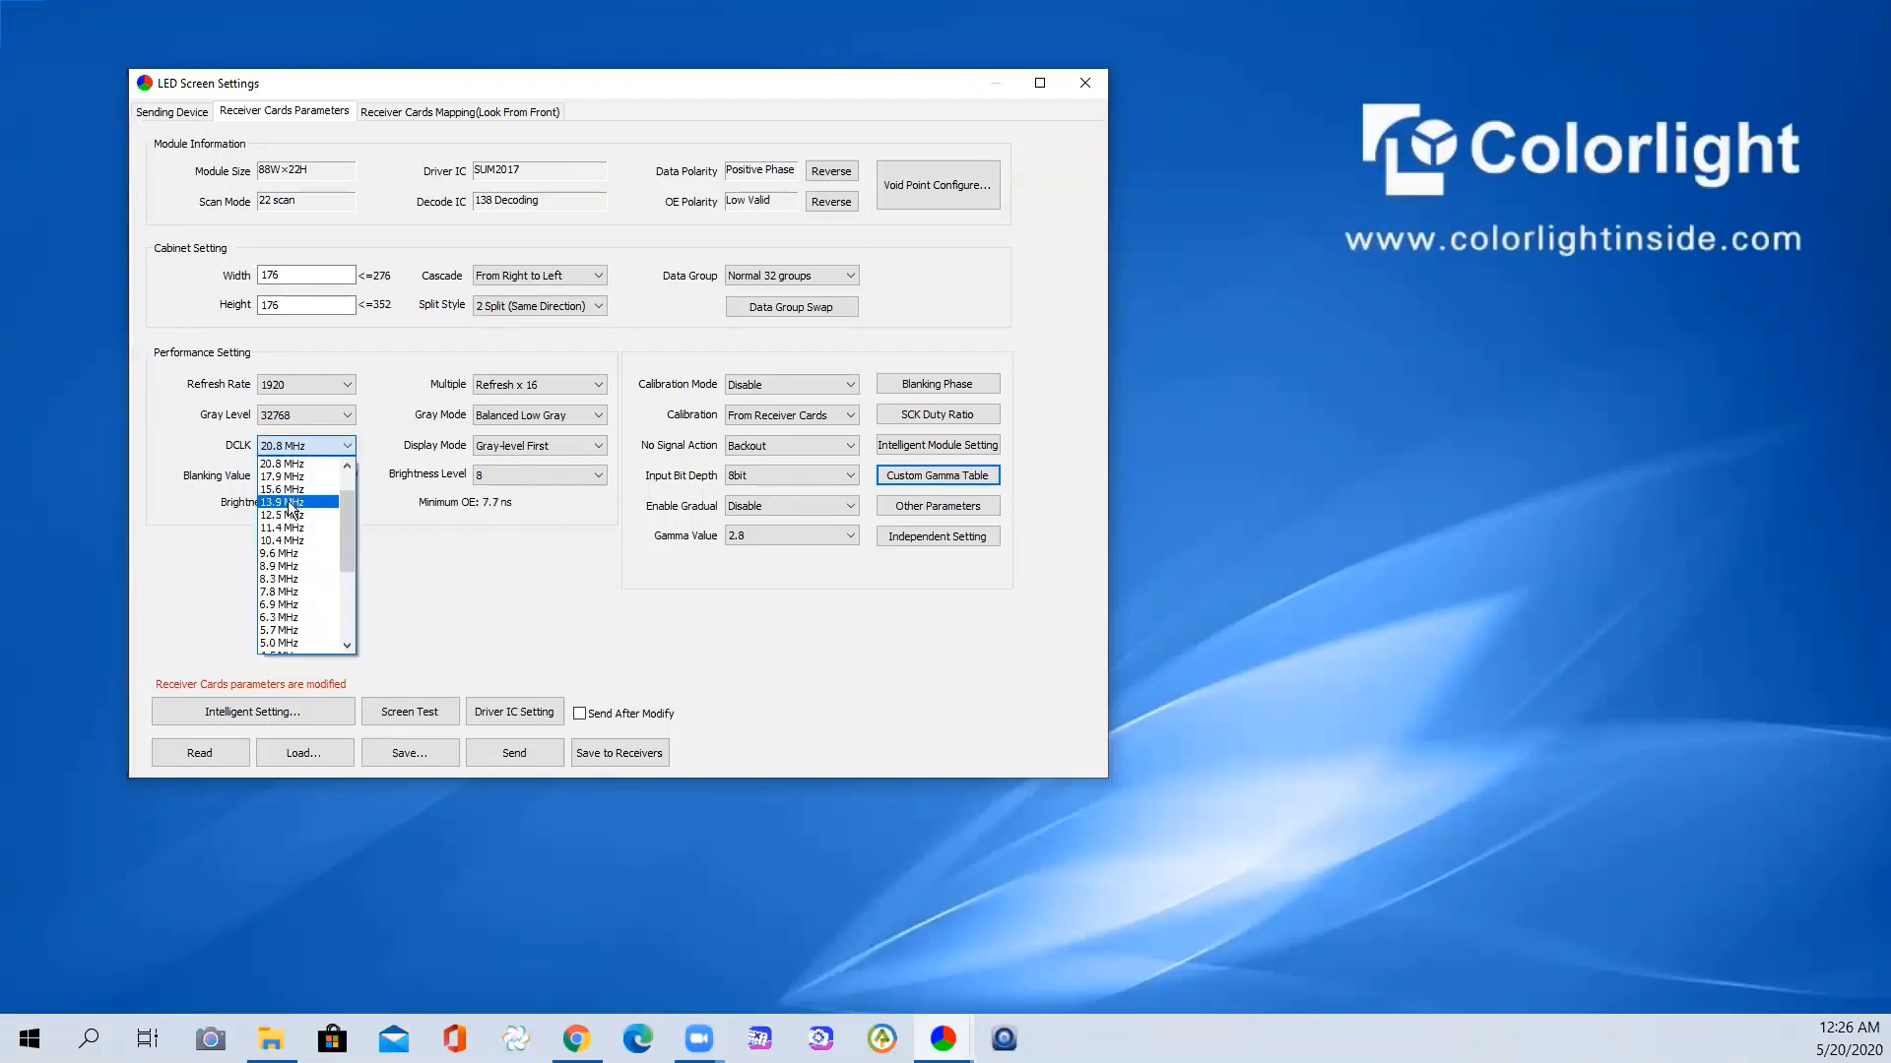
click(290, 502)
click(313, 445)
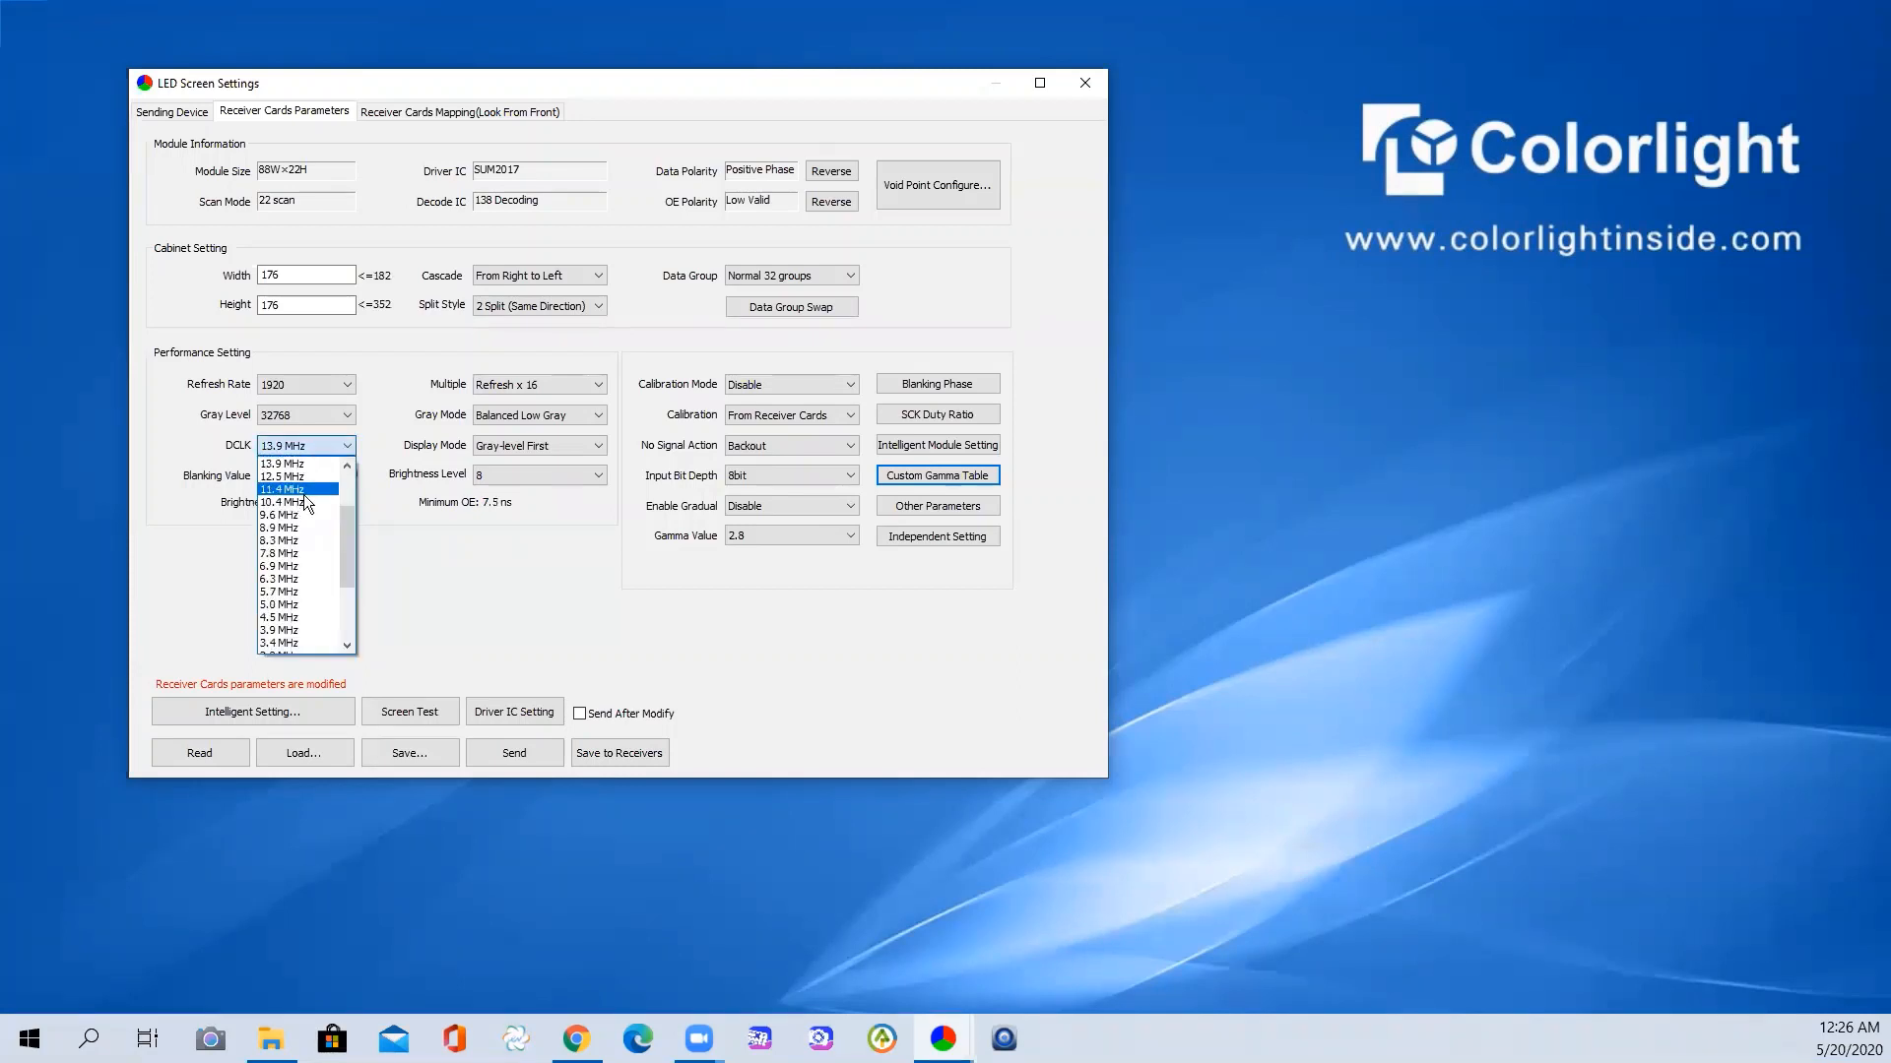
scroll(304, 496, up, 2)
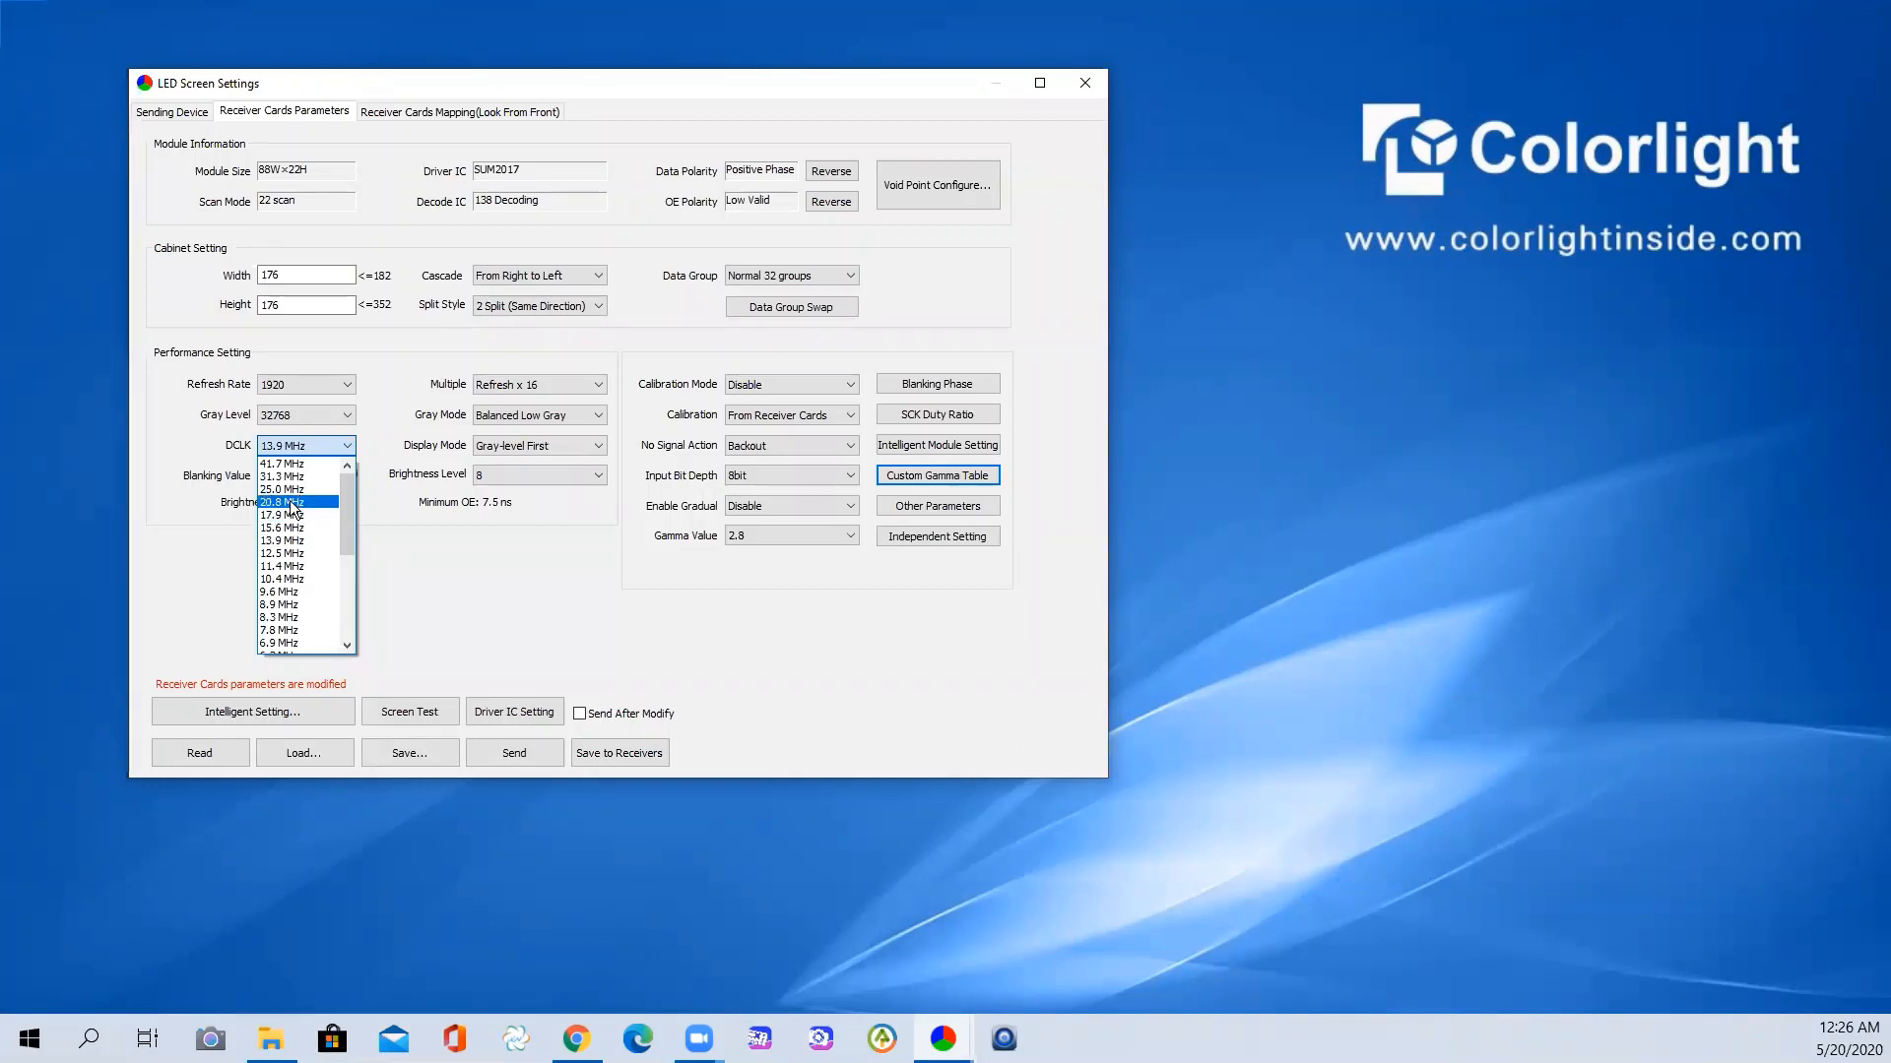
click(292, 503)
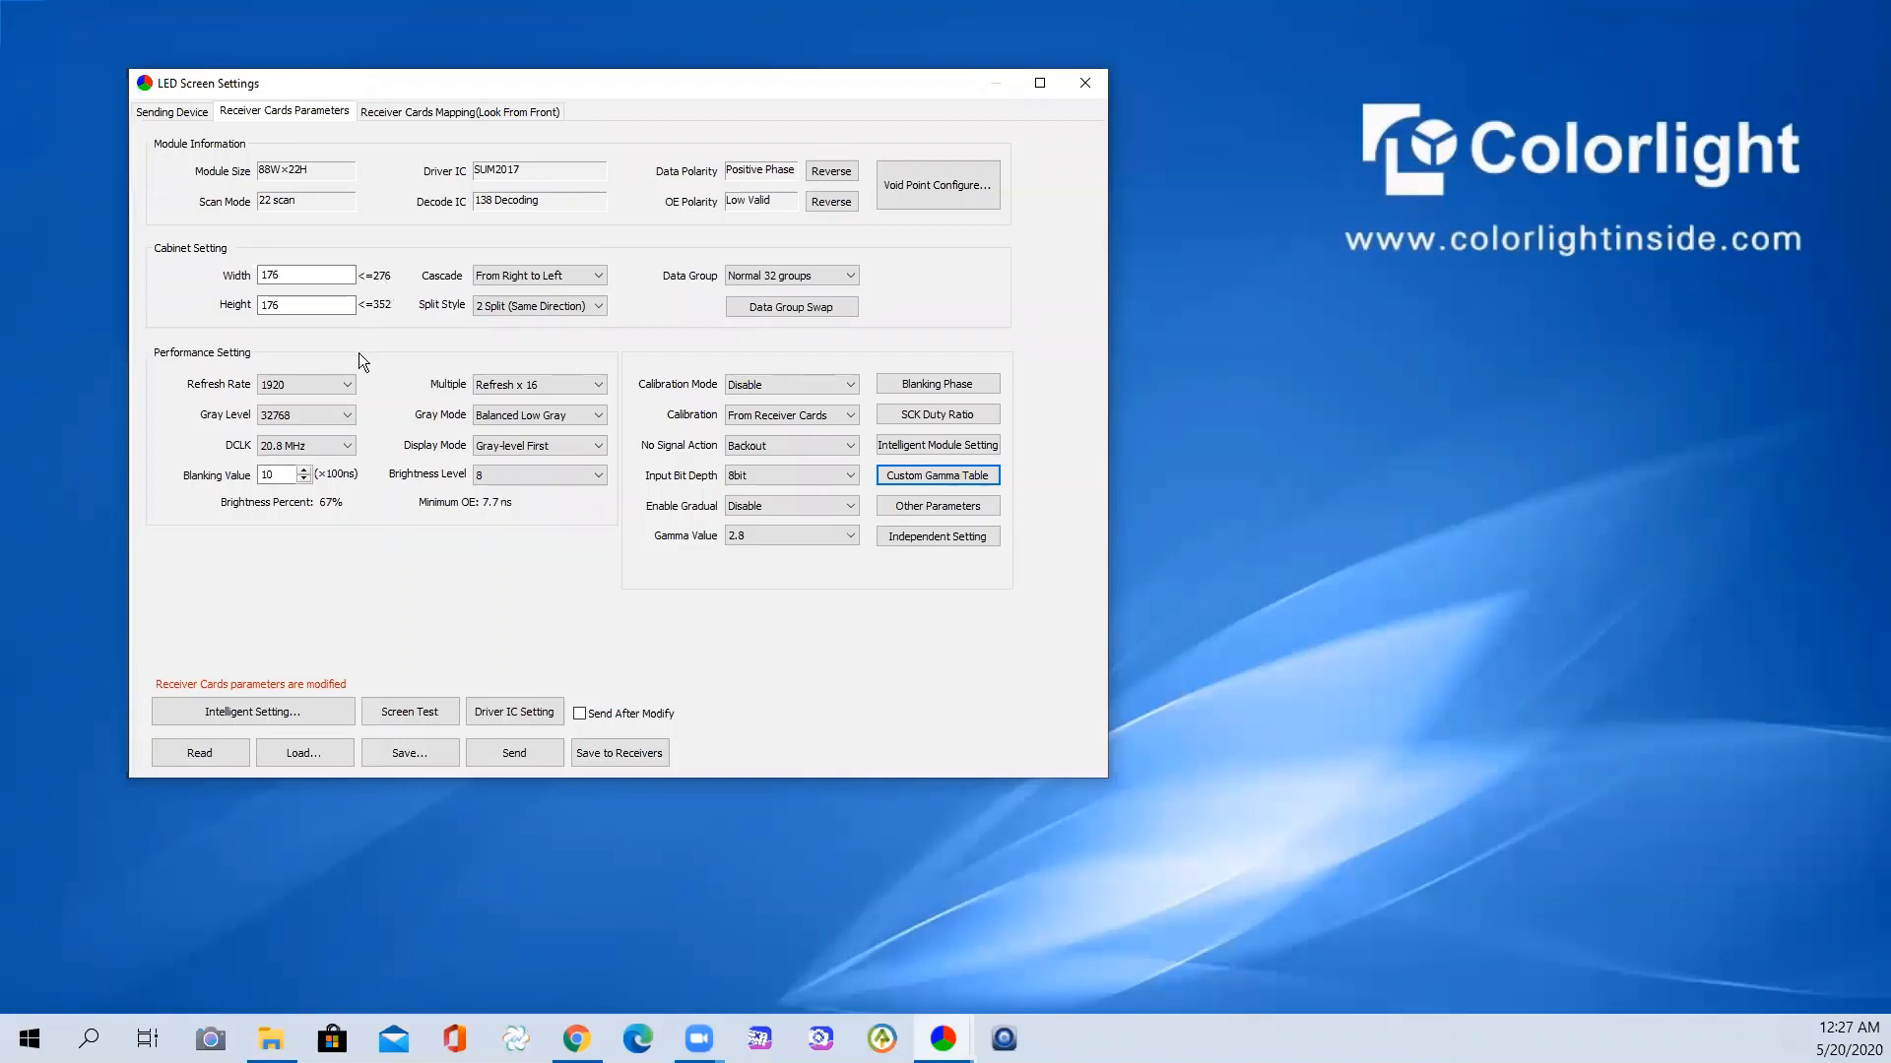
click(344, 448)
scroll(317, 483, up, 1)
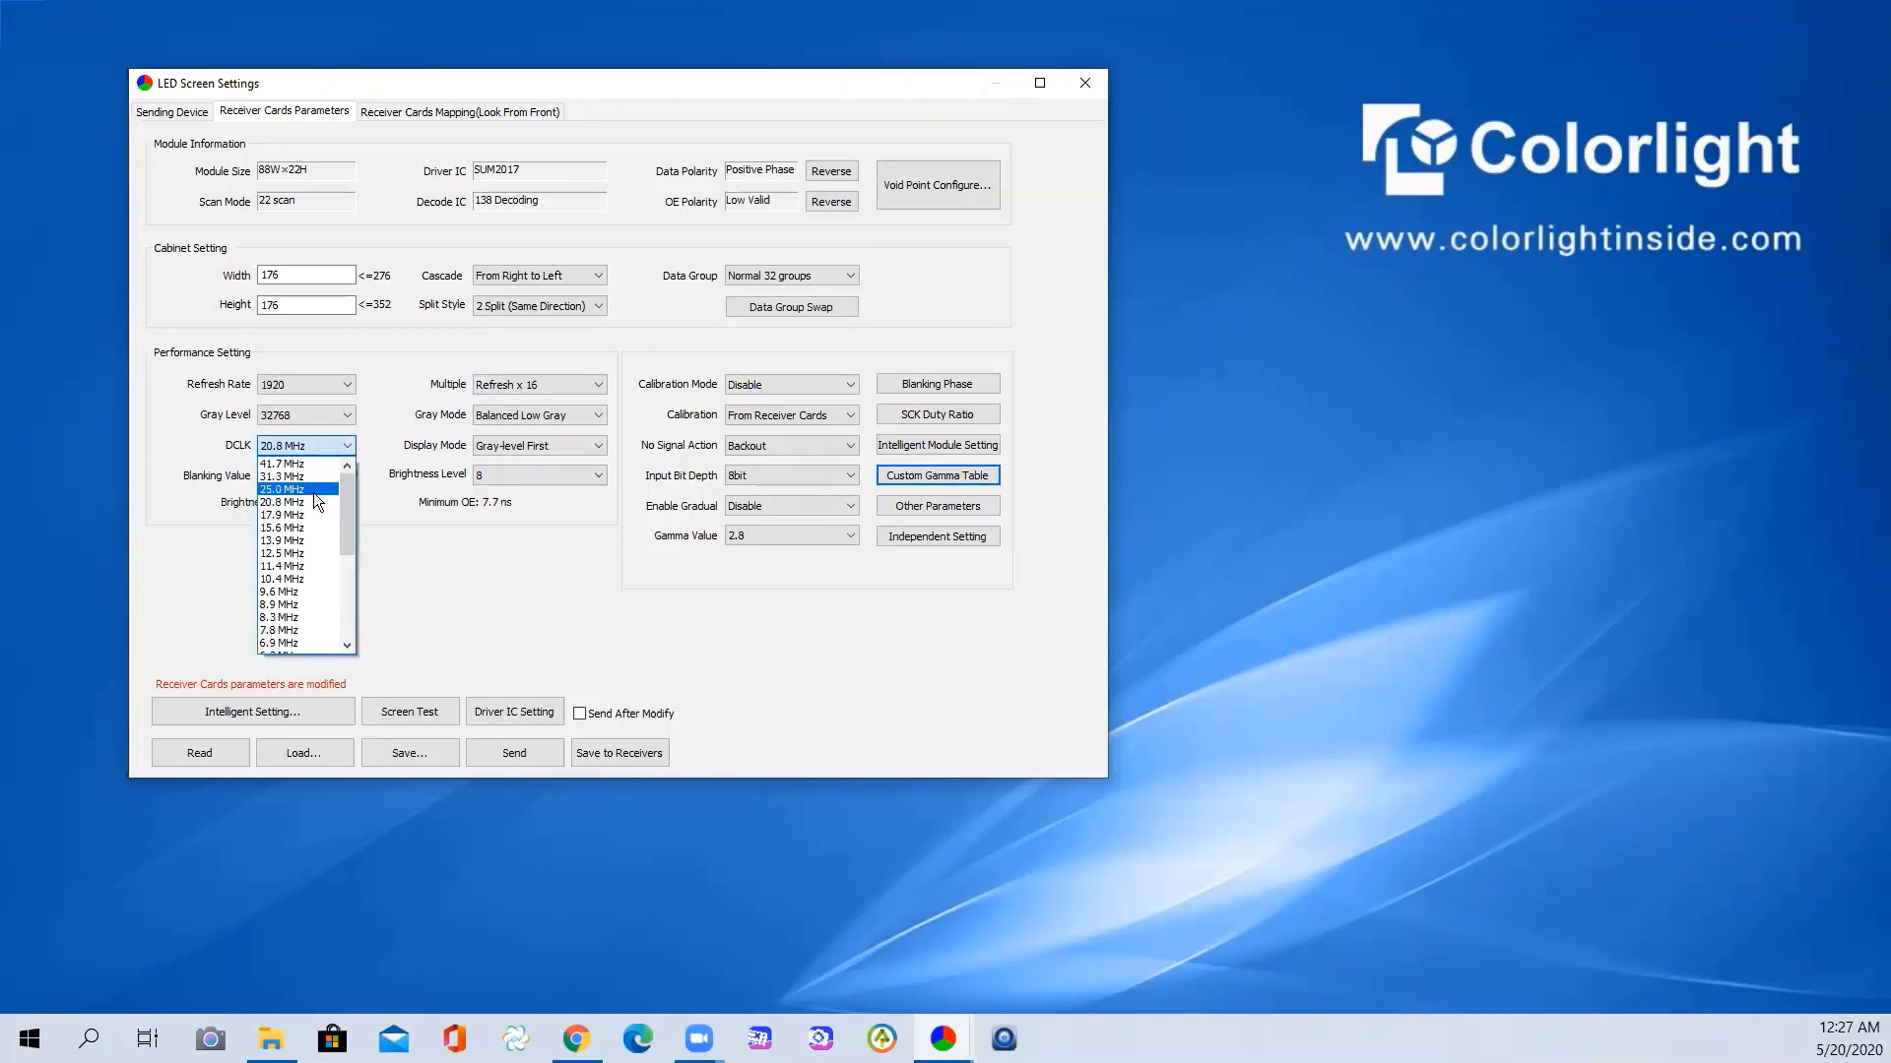
click(304, 489)
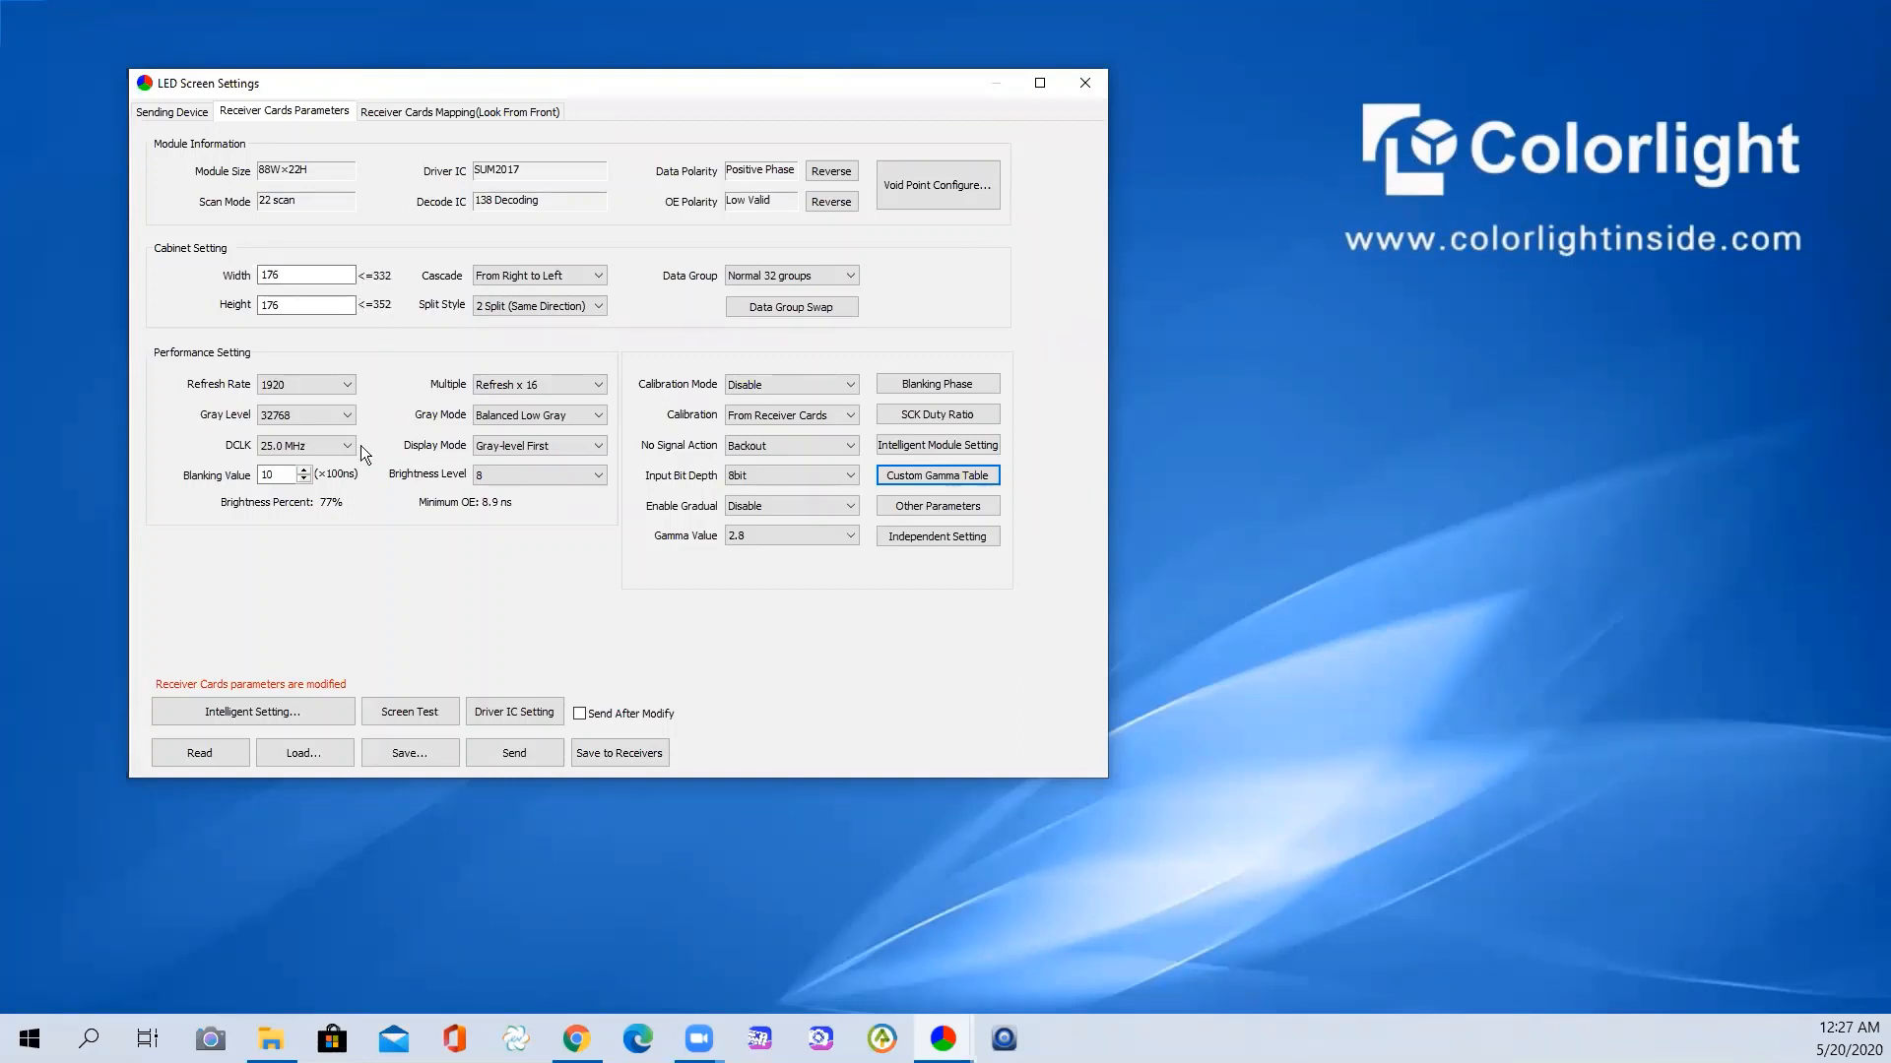
- Keep DCLK at 25.0 MHz and set refresh rate to 2880, comparing briefly with 1920
click(335, 384)
click(366, 379)
click(322, 448)
click(378, 390)
click(345, 384)
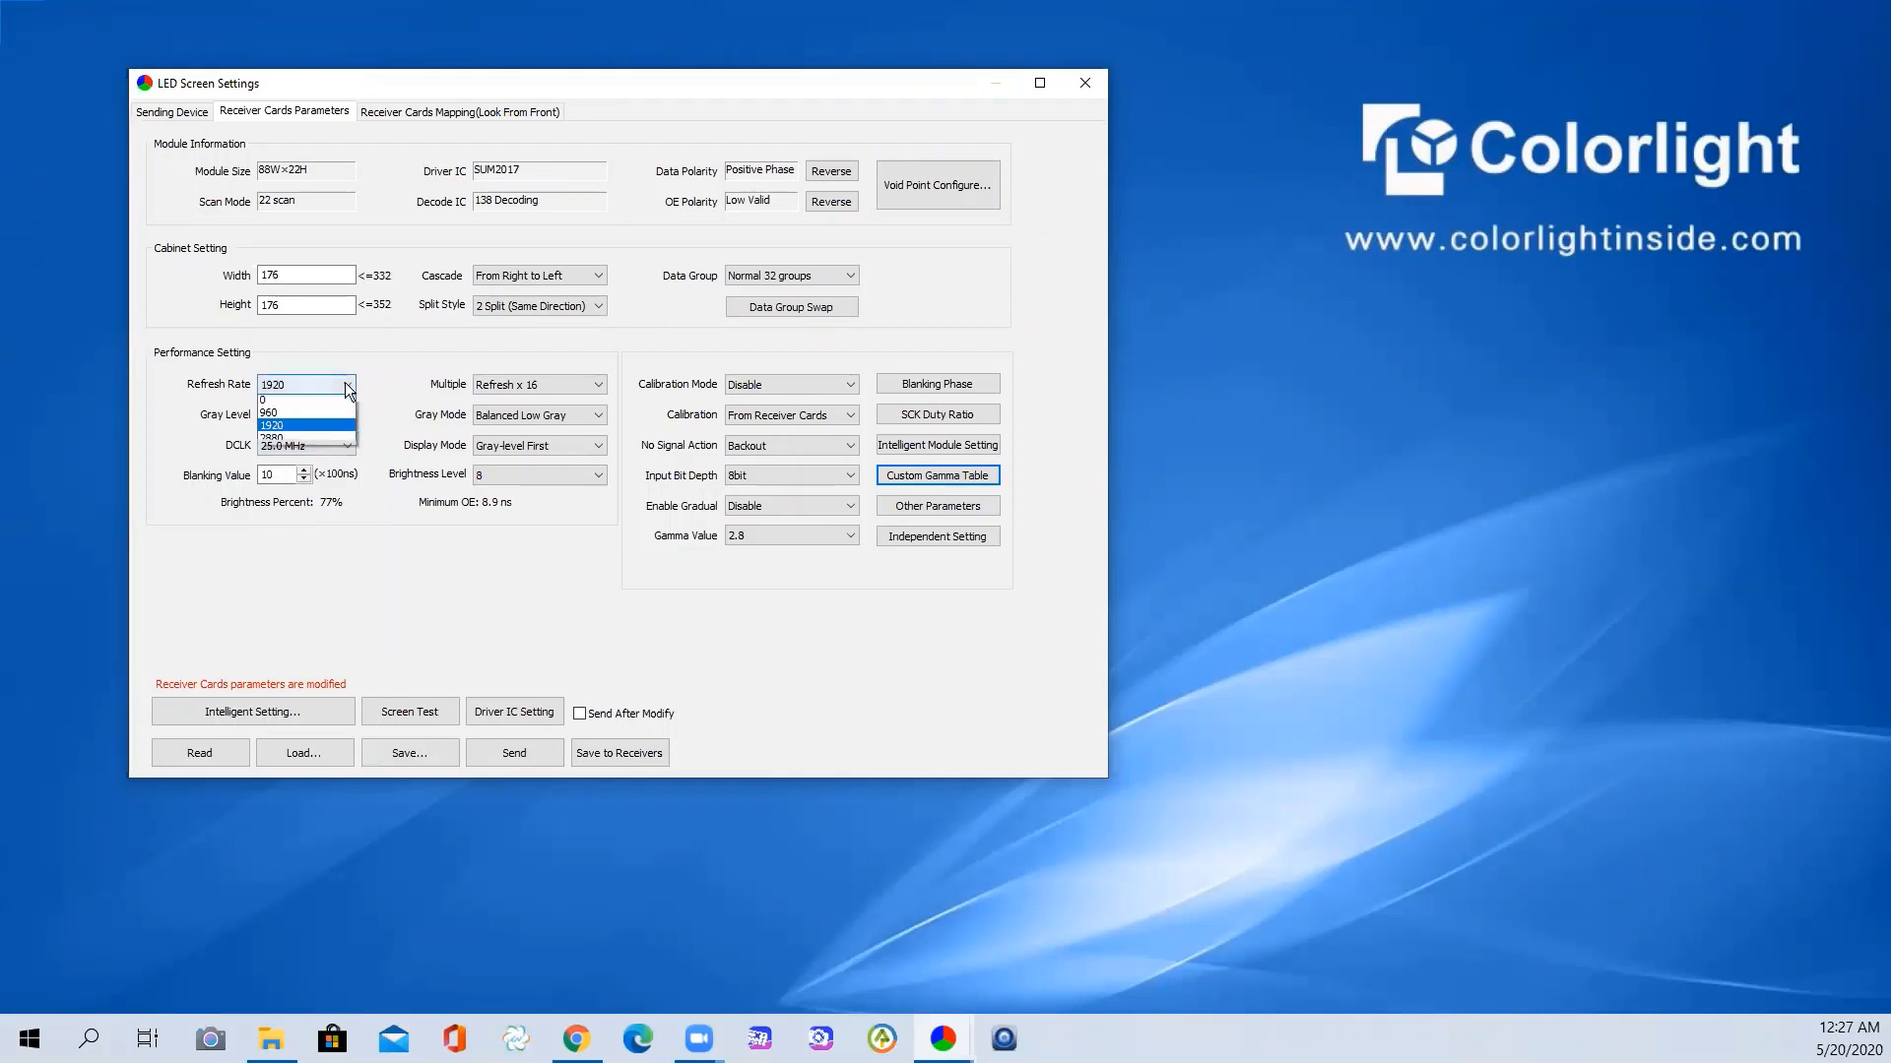
click(290, 441)
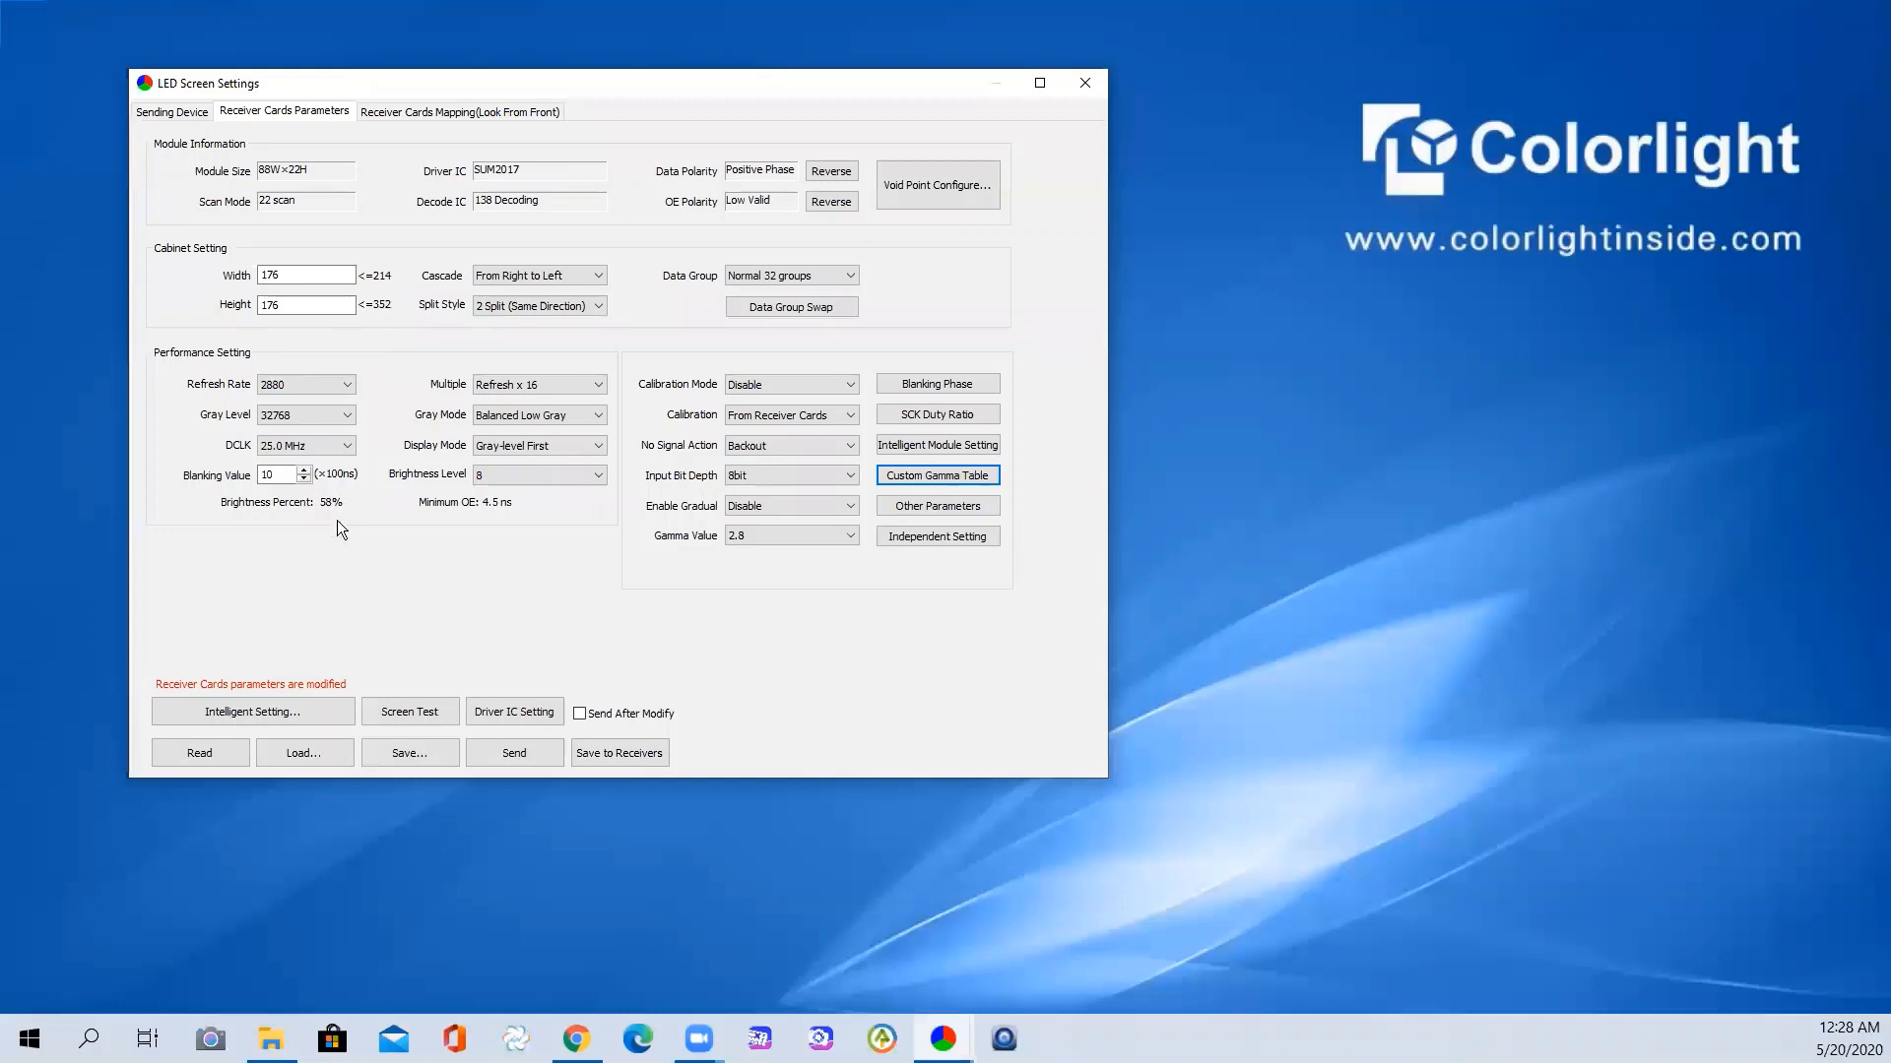
click(340, 389)
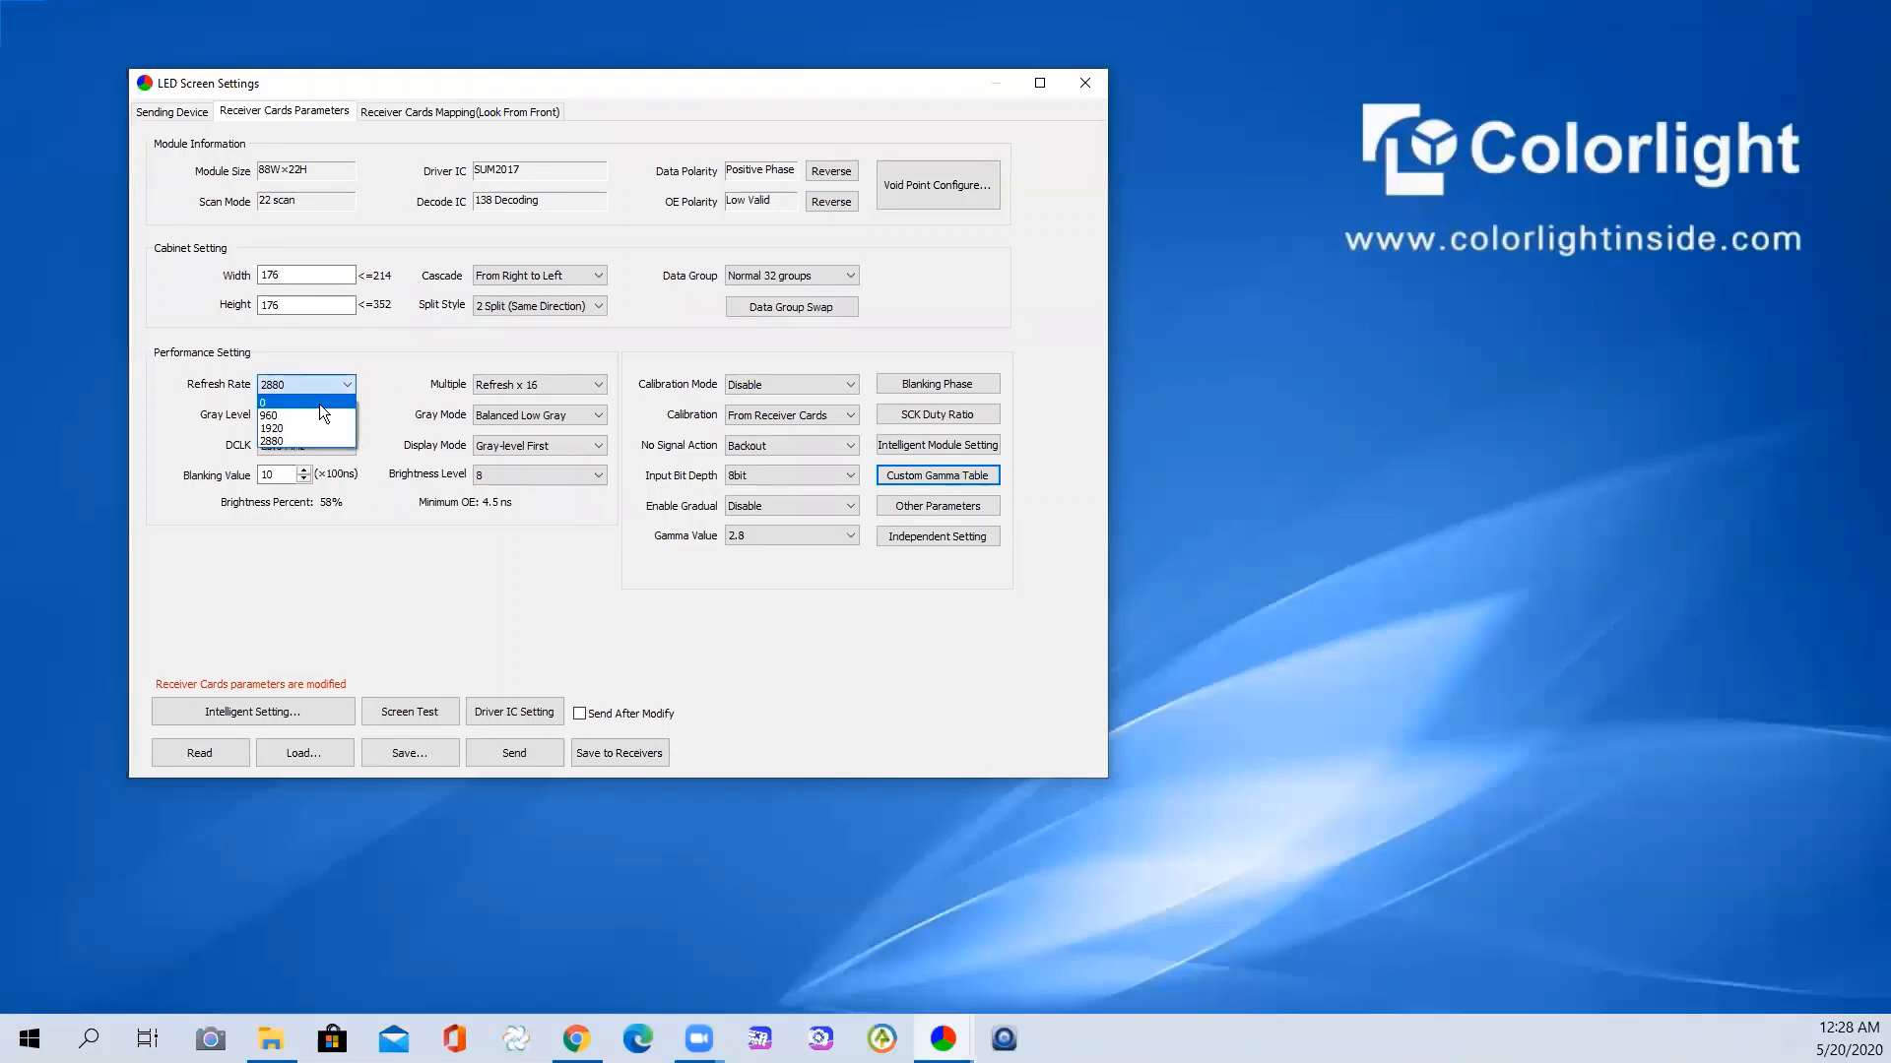
click(298, 424)
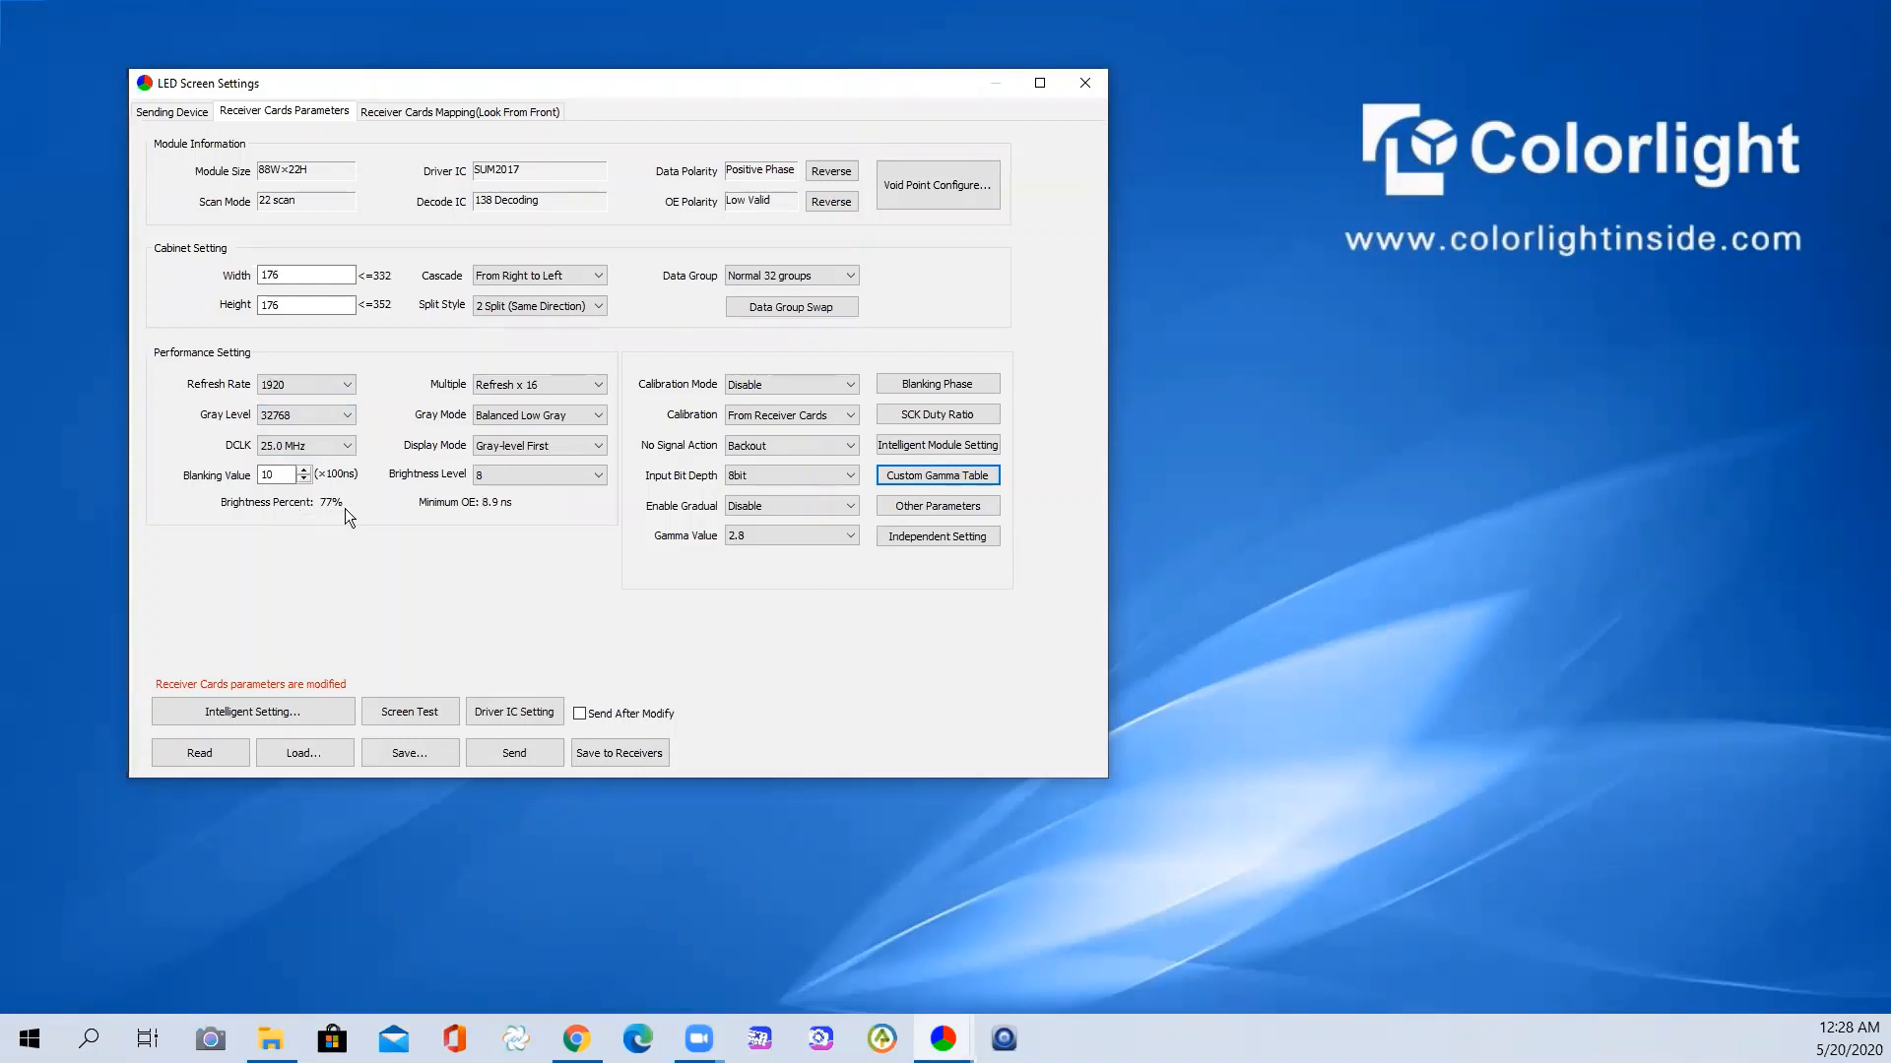
click(323, 389)
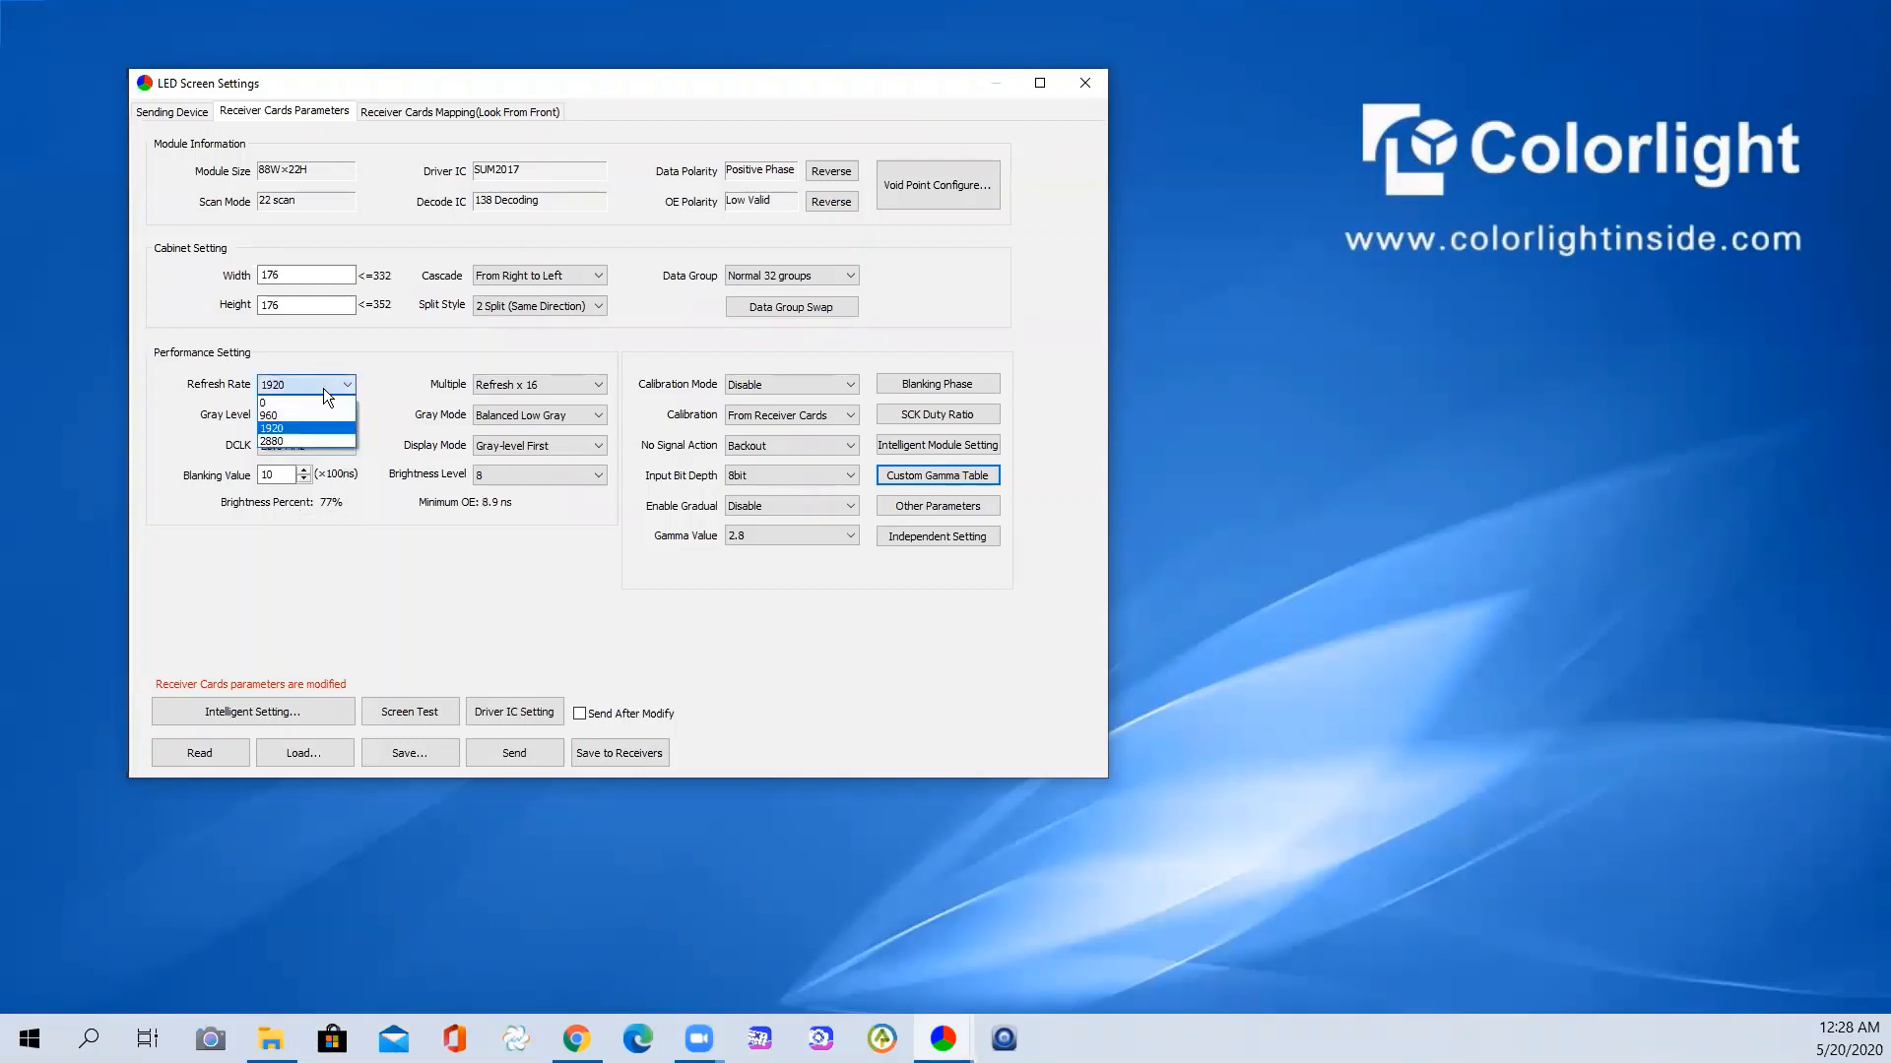
click(317, 442)
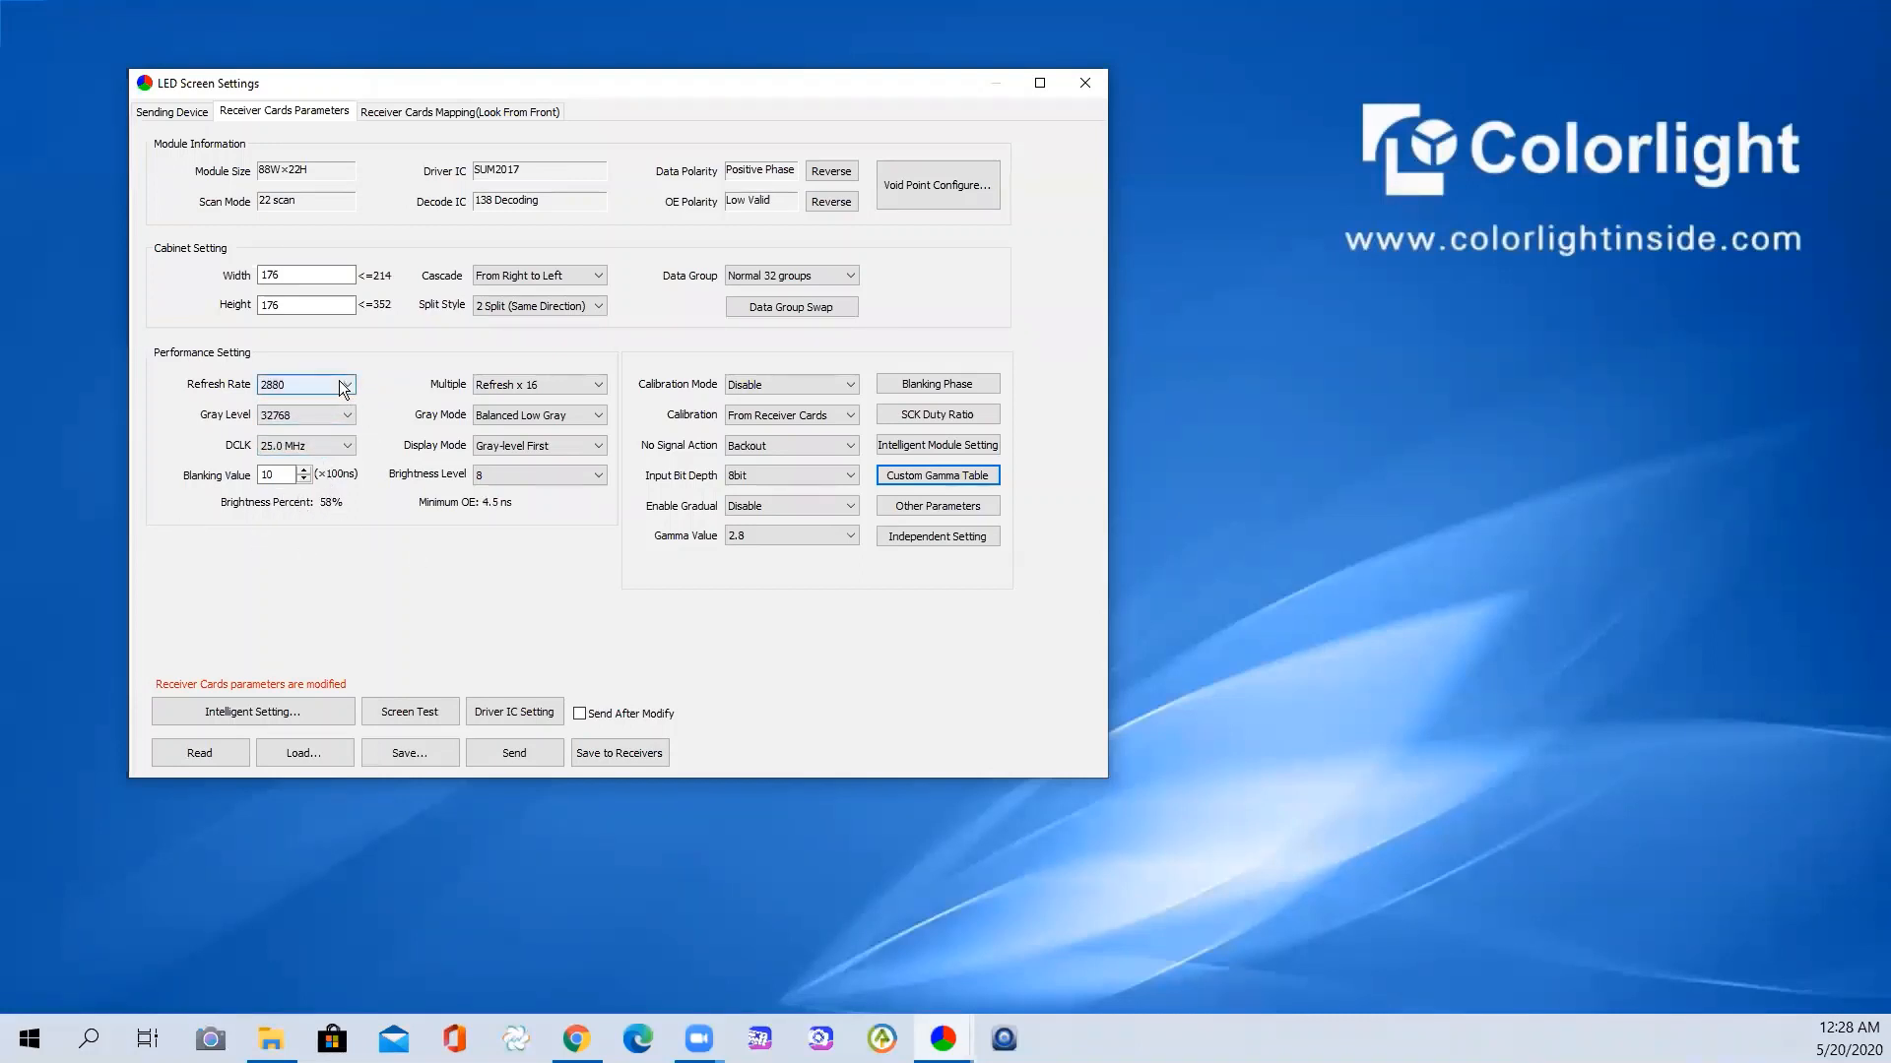
- Select 65536 in the Gray Level dropdown
click(309, 414)
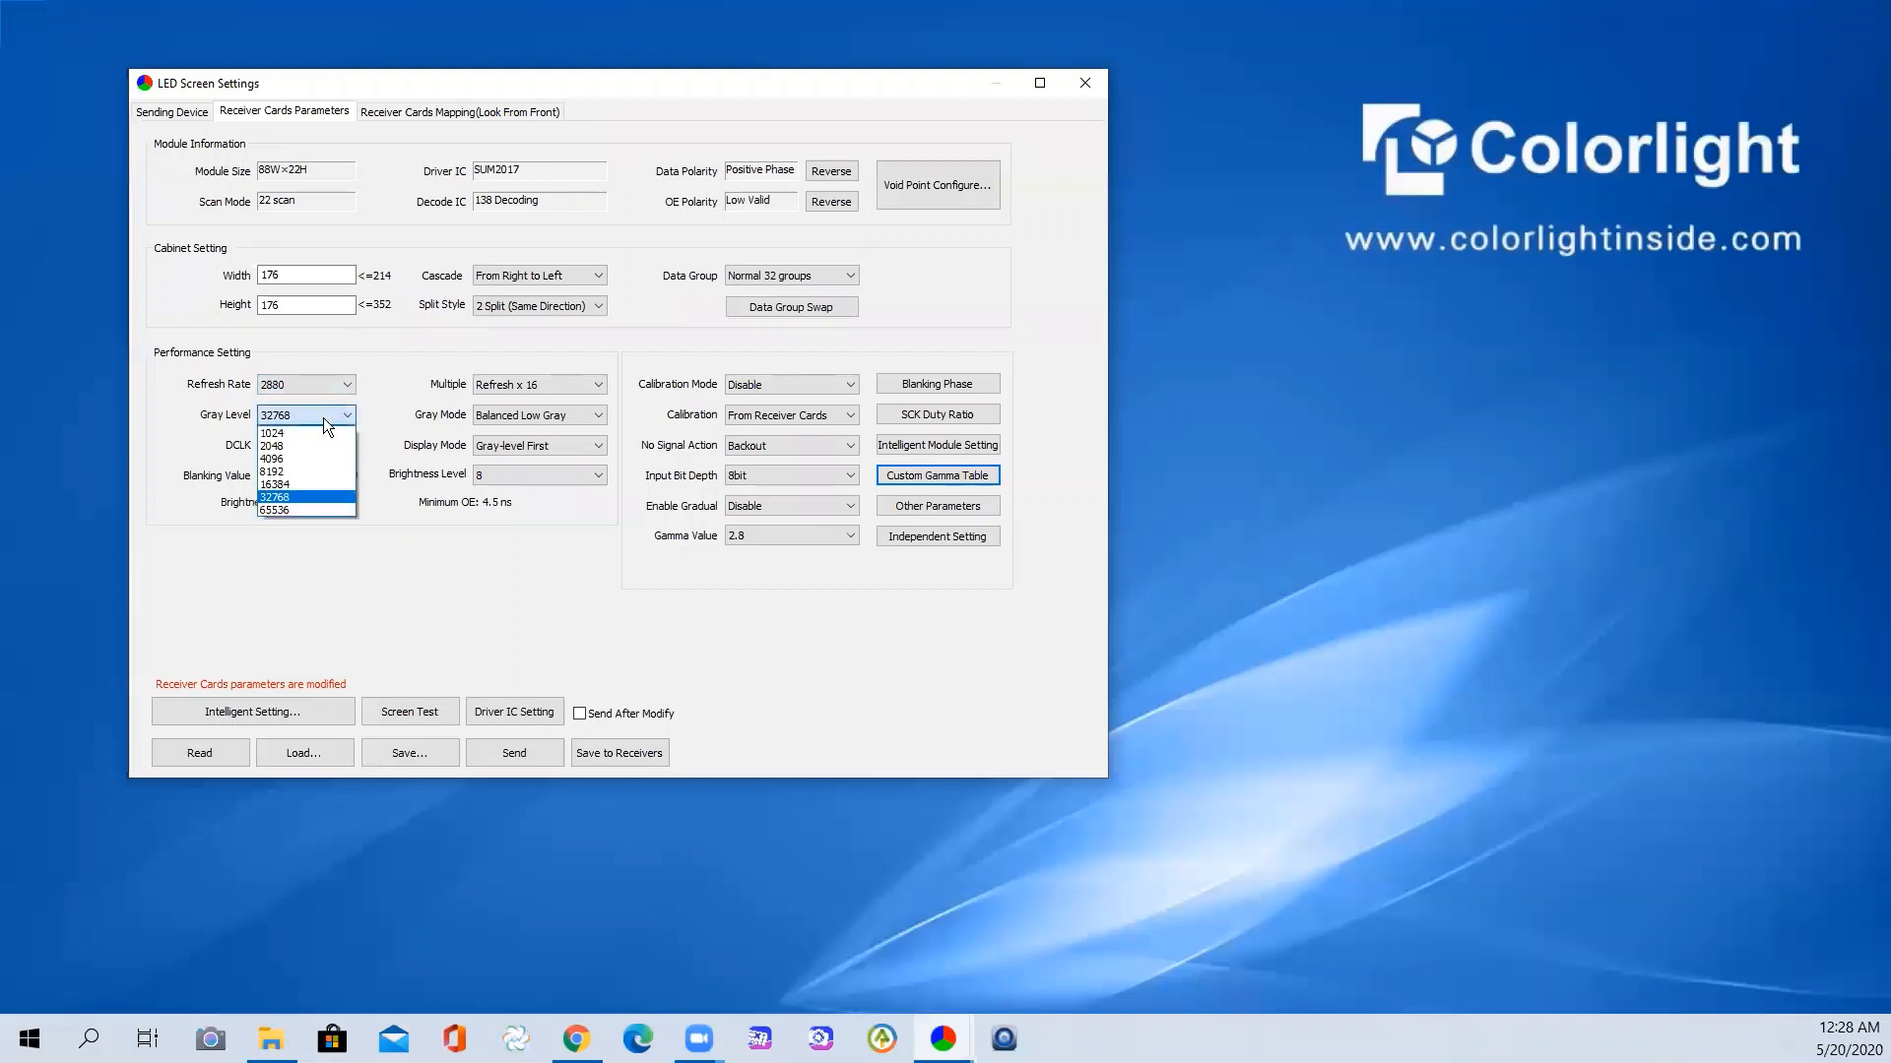
click(296, 509)
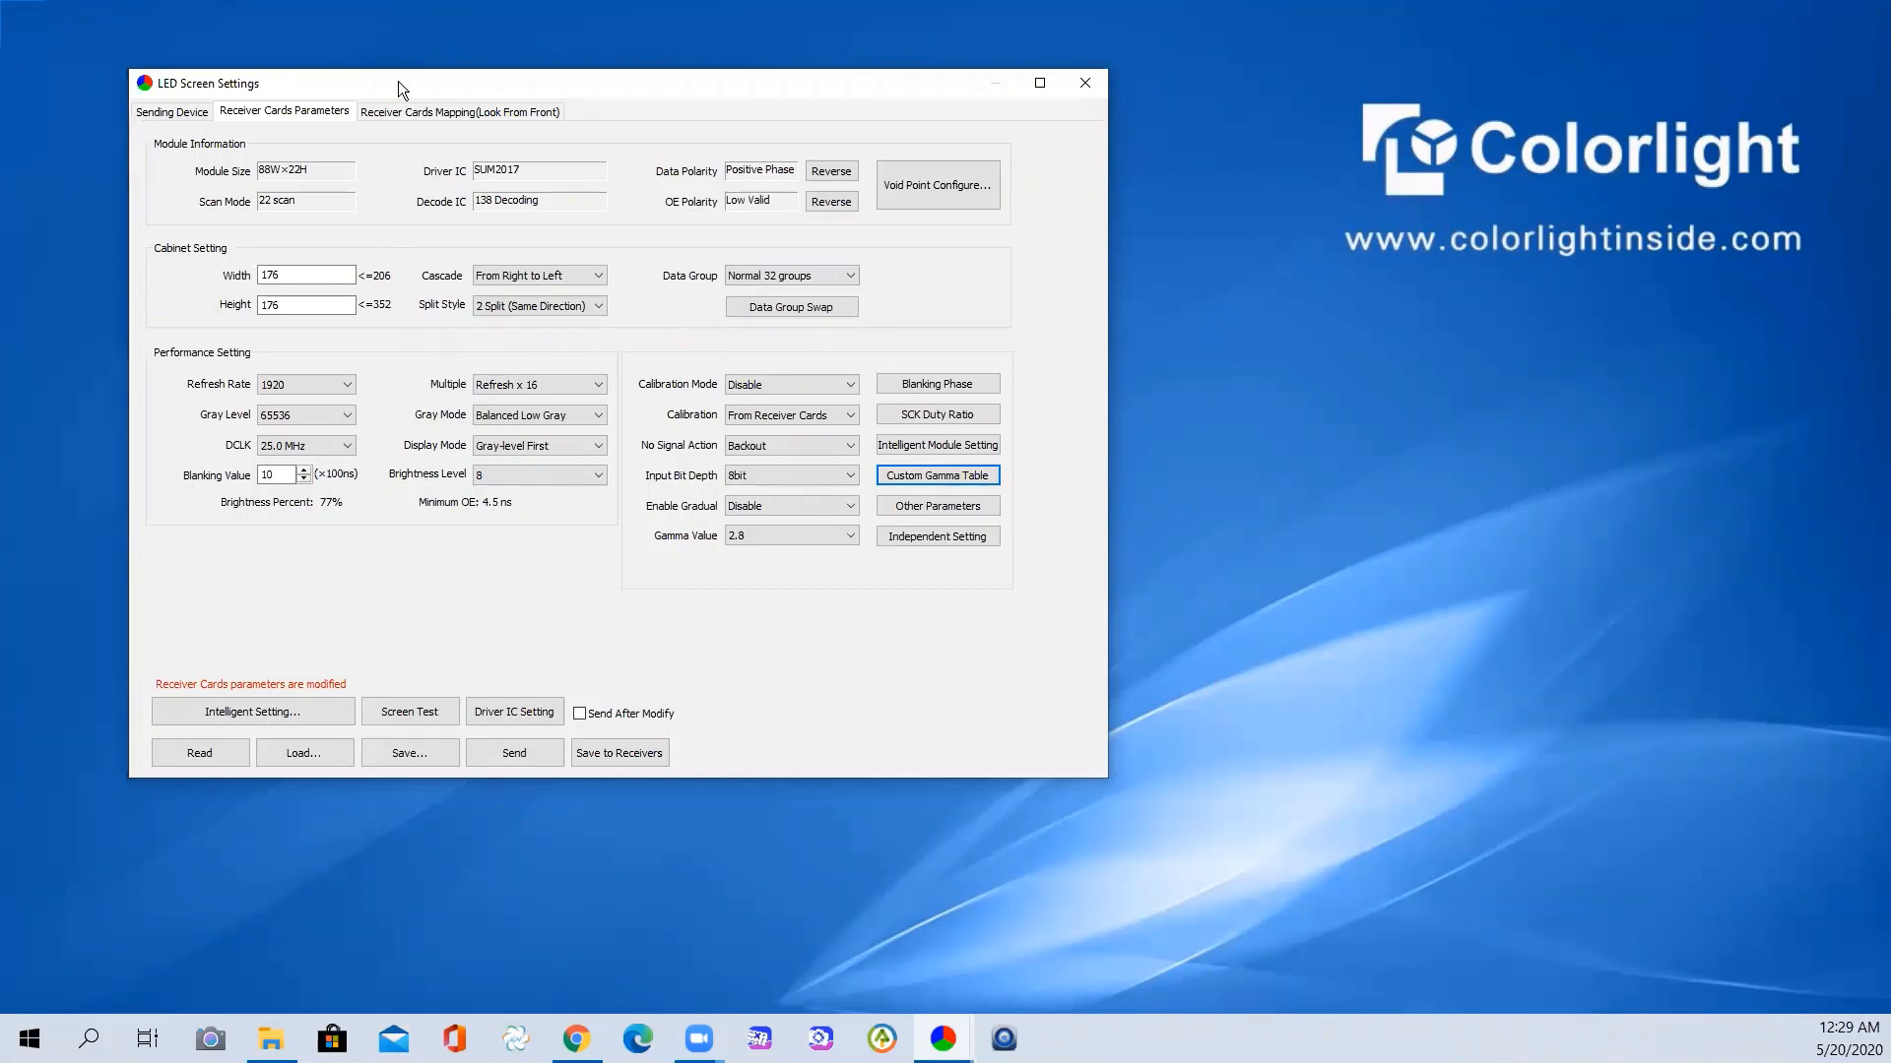
- Drag the LED Screen Settings window down-right to reveal the main LEDVISION window
drag(382, 85, 443, 90)
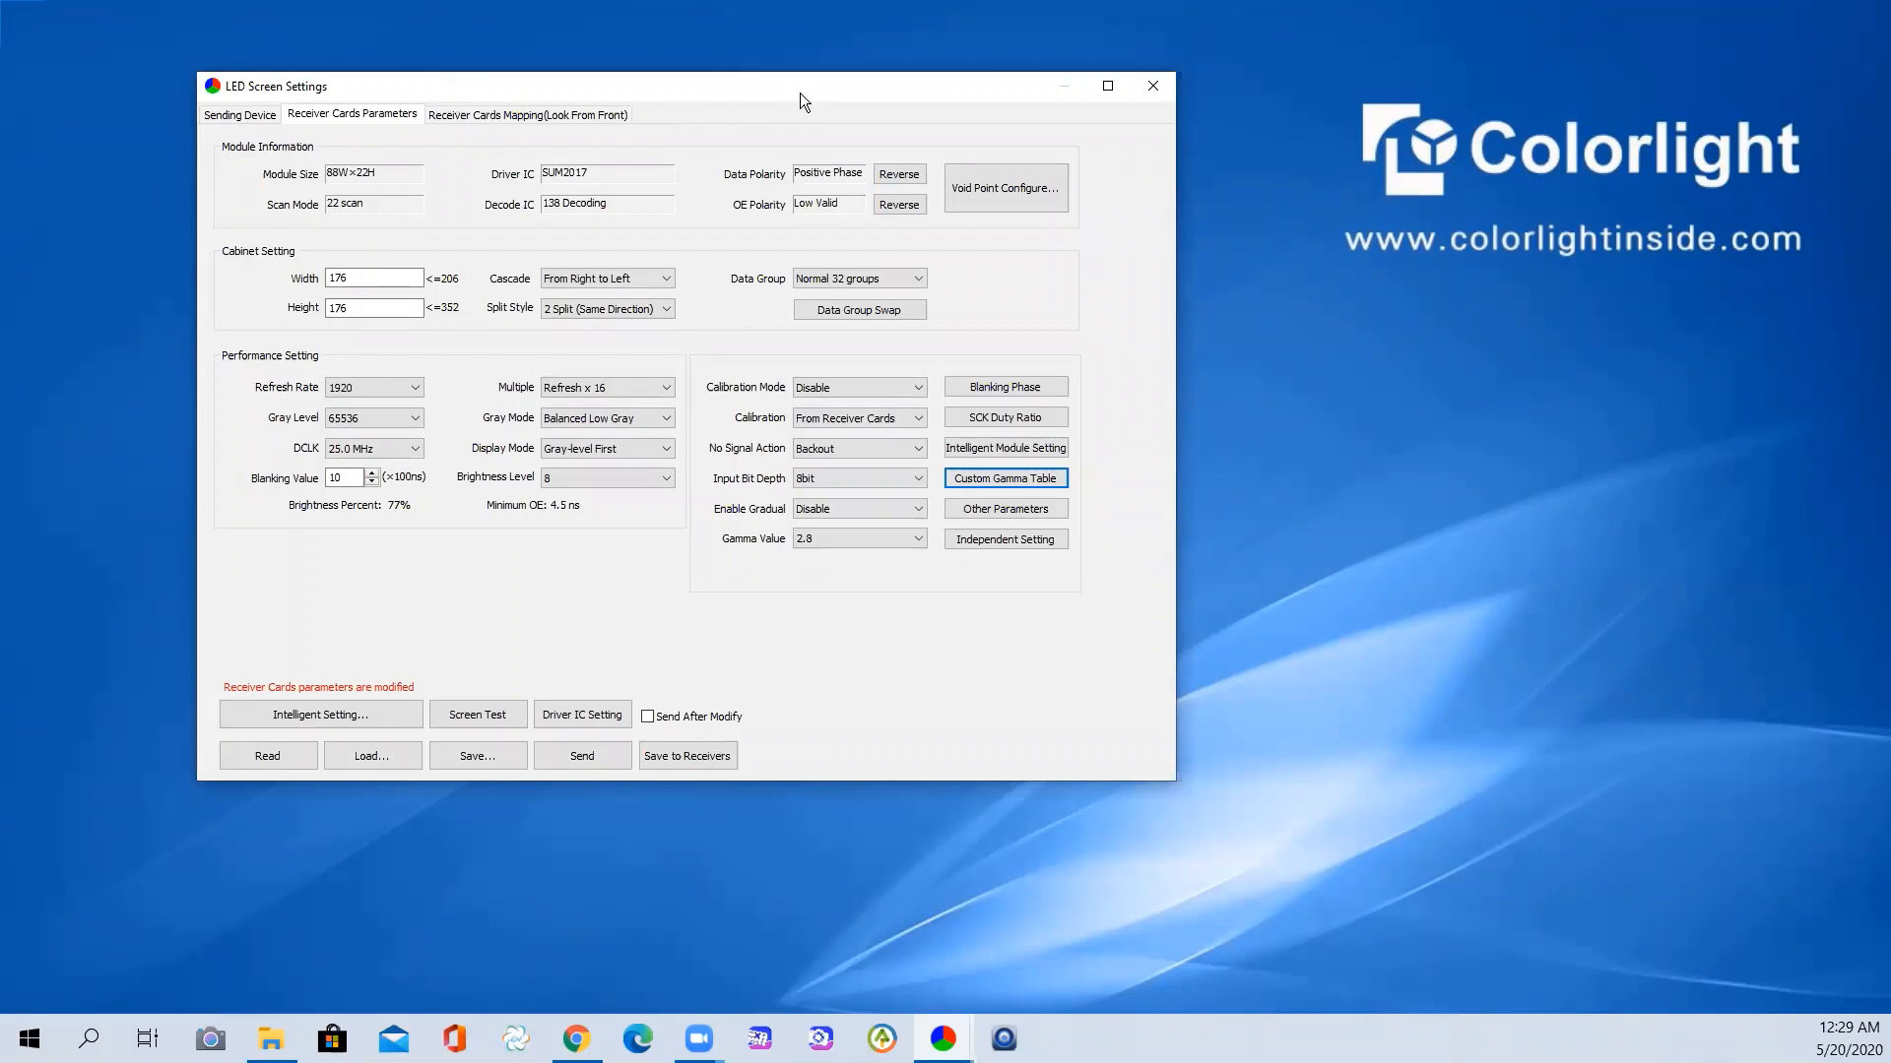
drag(800, 92, 870, 115)
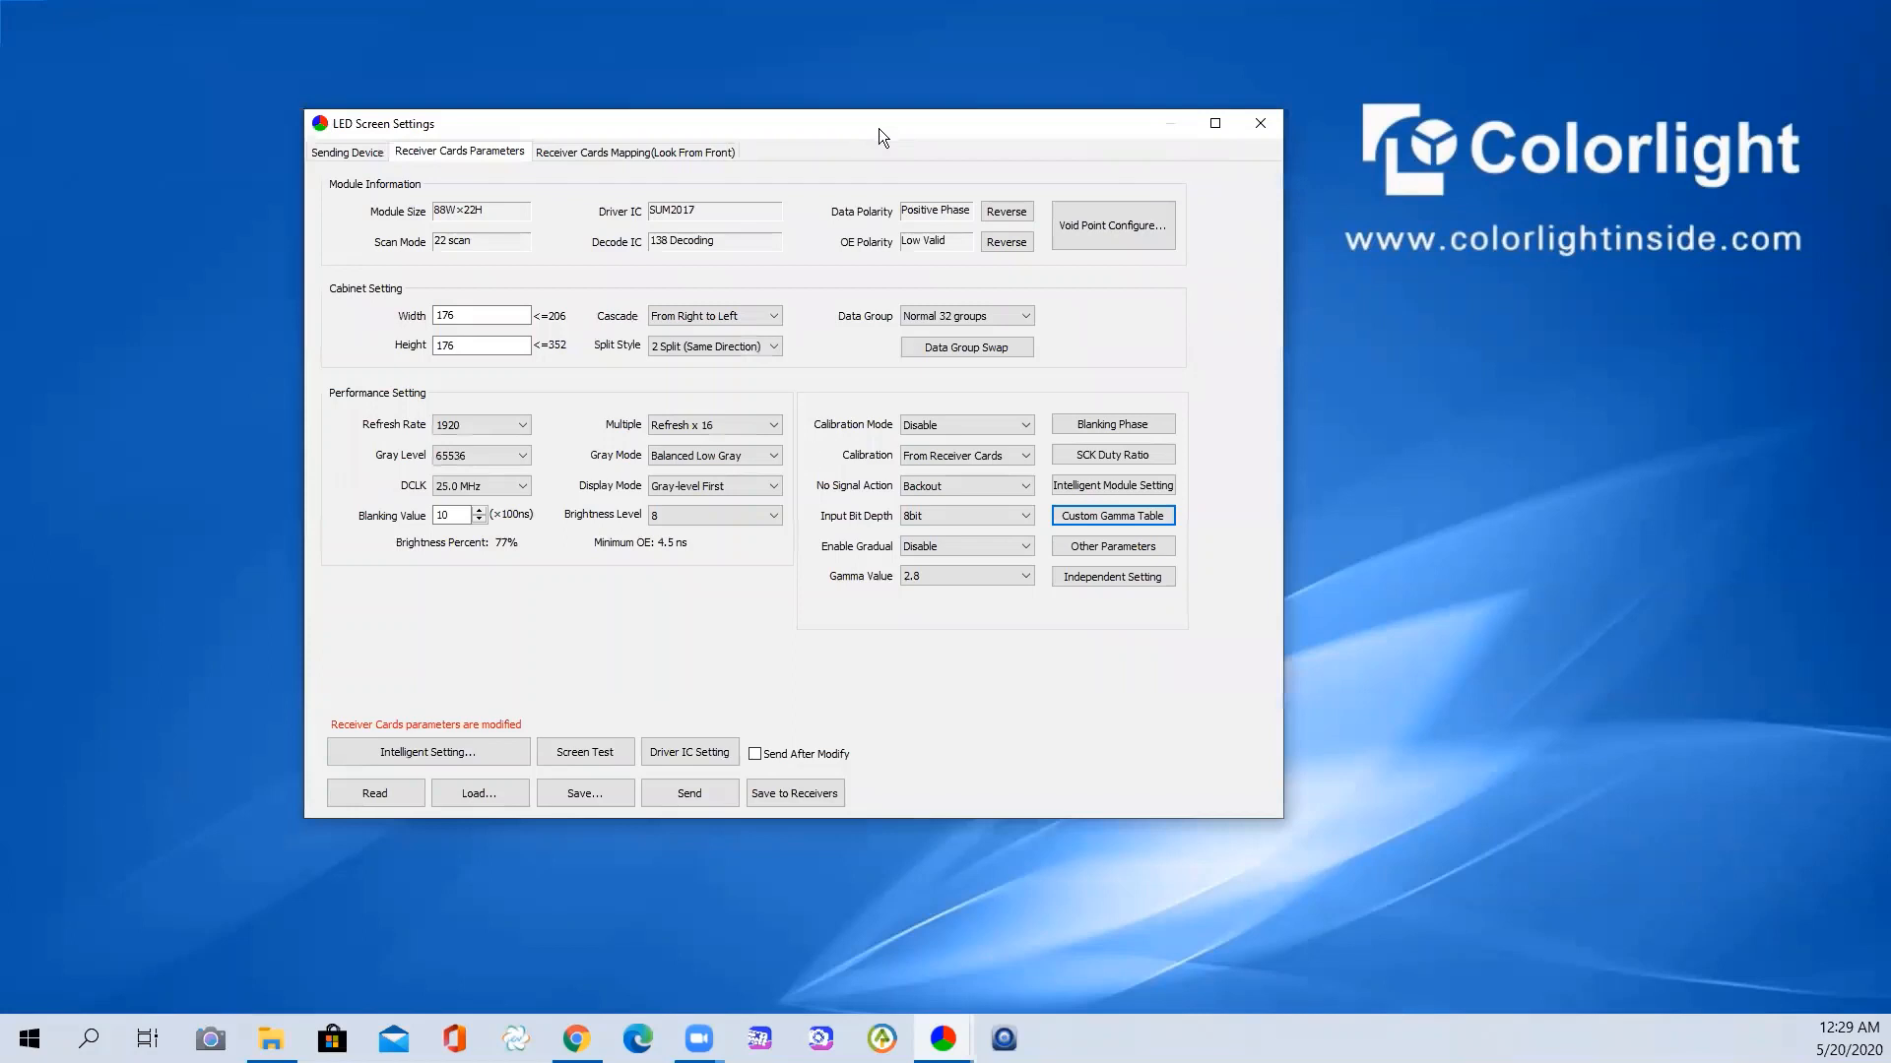
drag(745, 134, 766, 142)
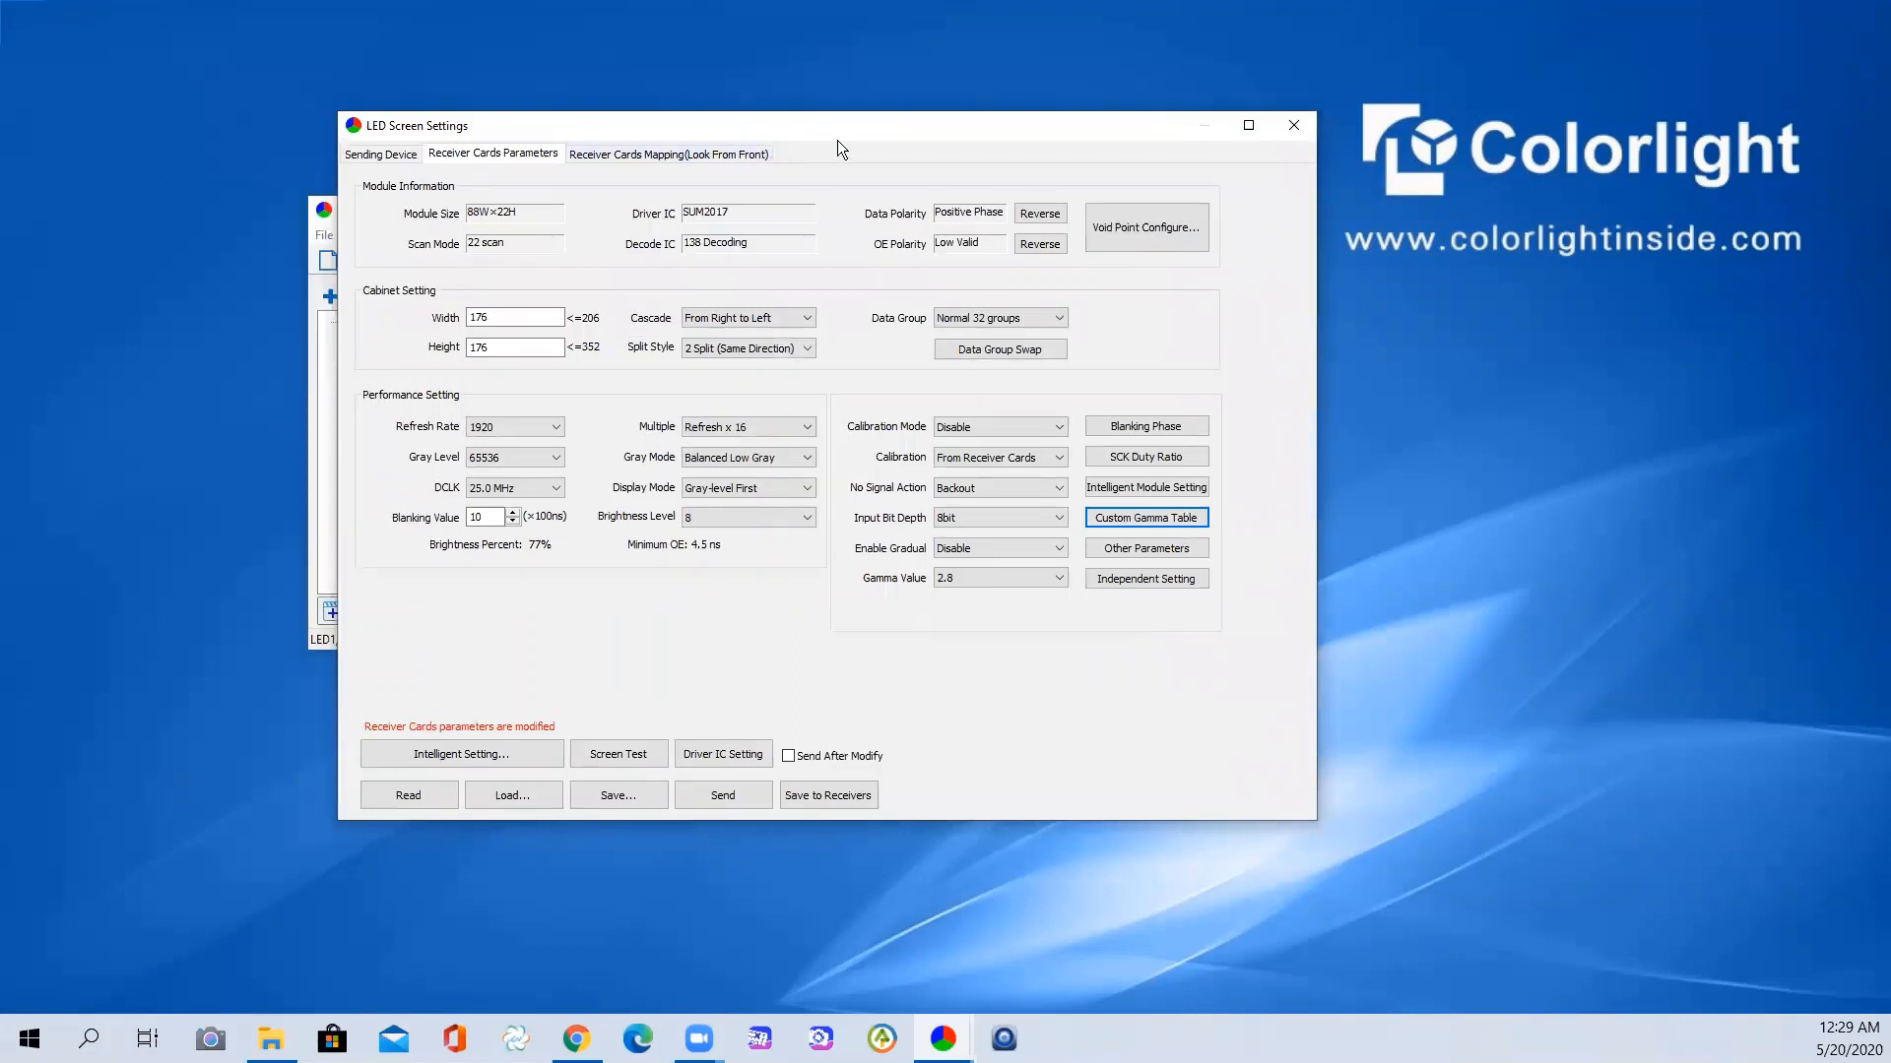
drag(860, 126, 1038, 226)
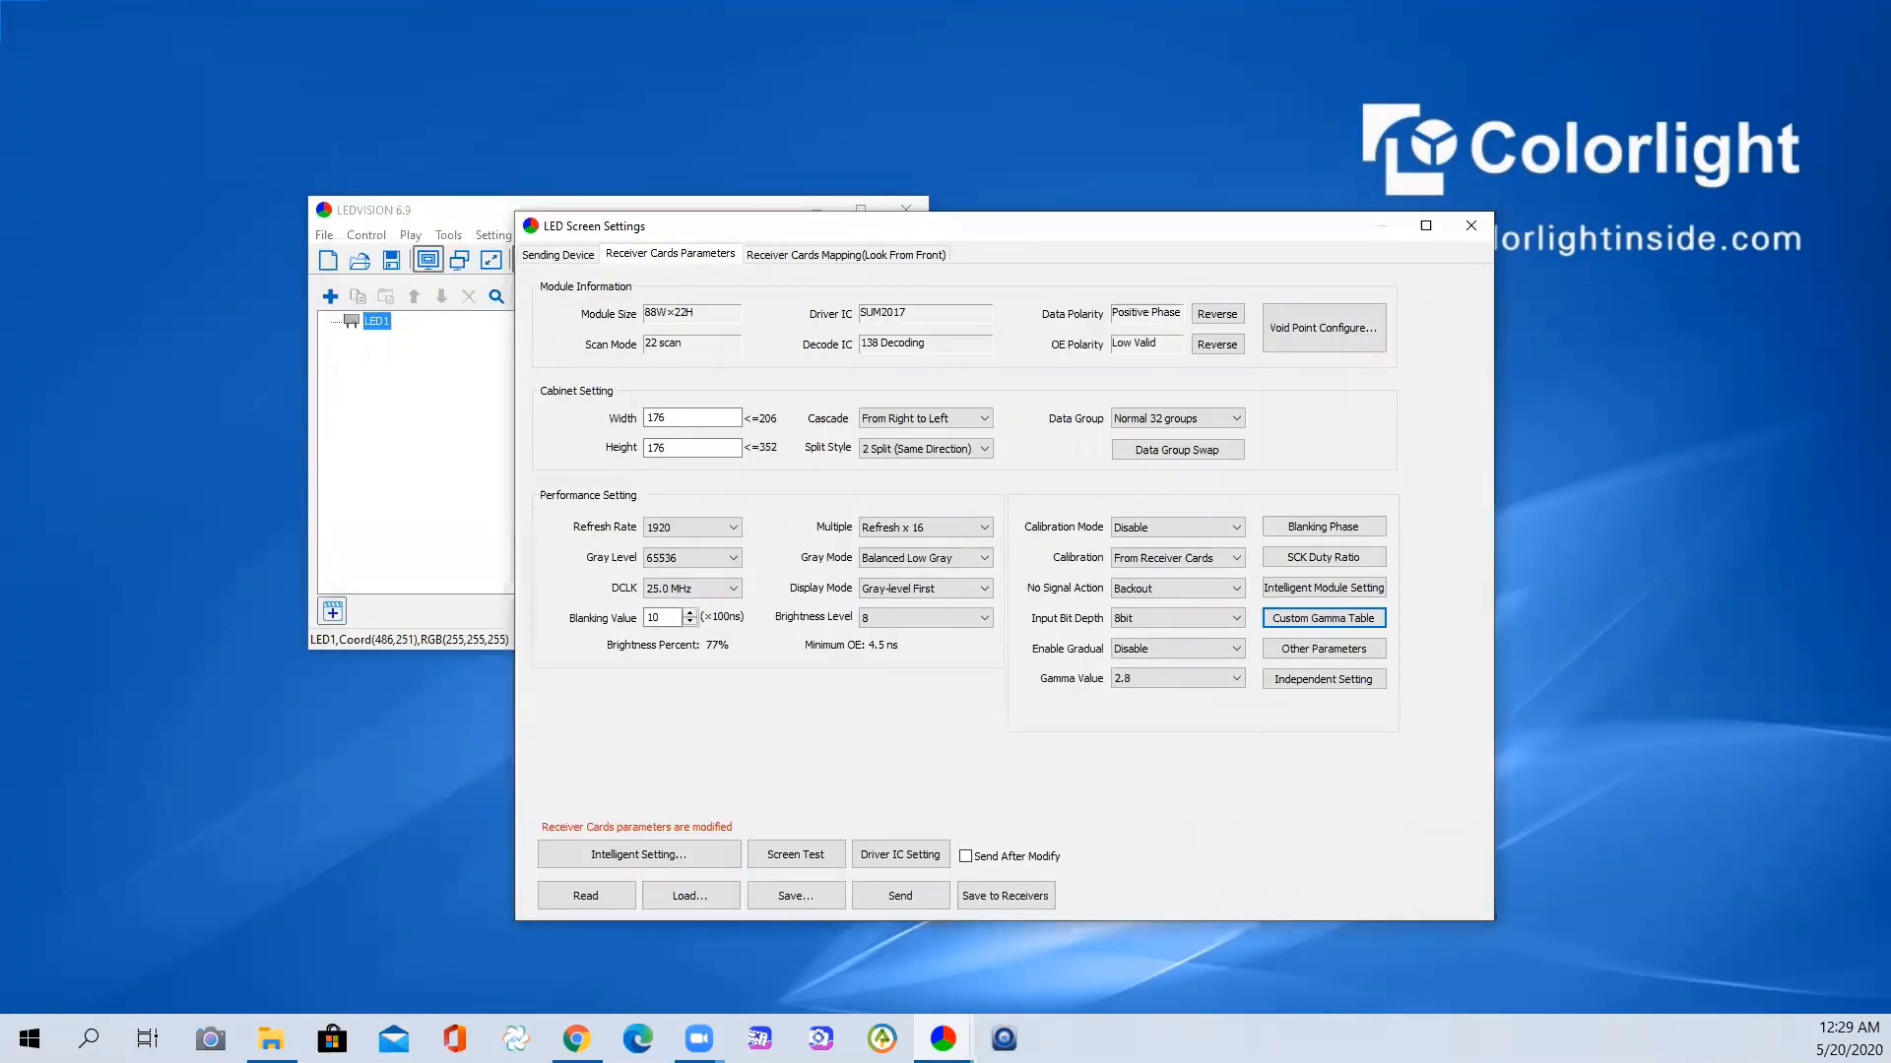